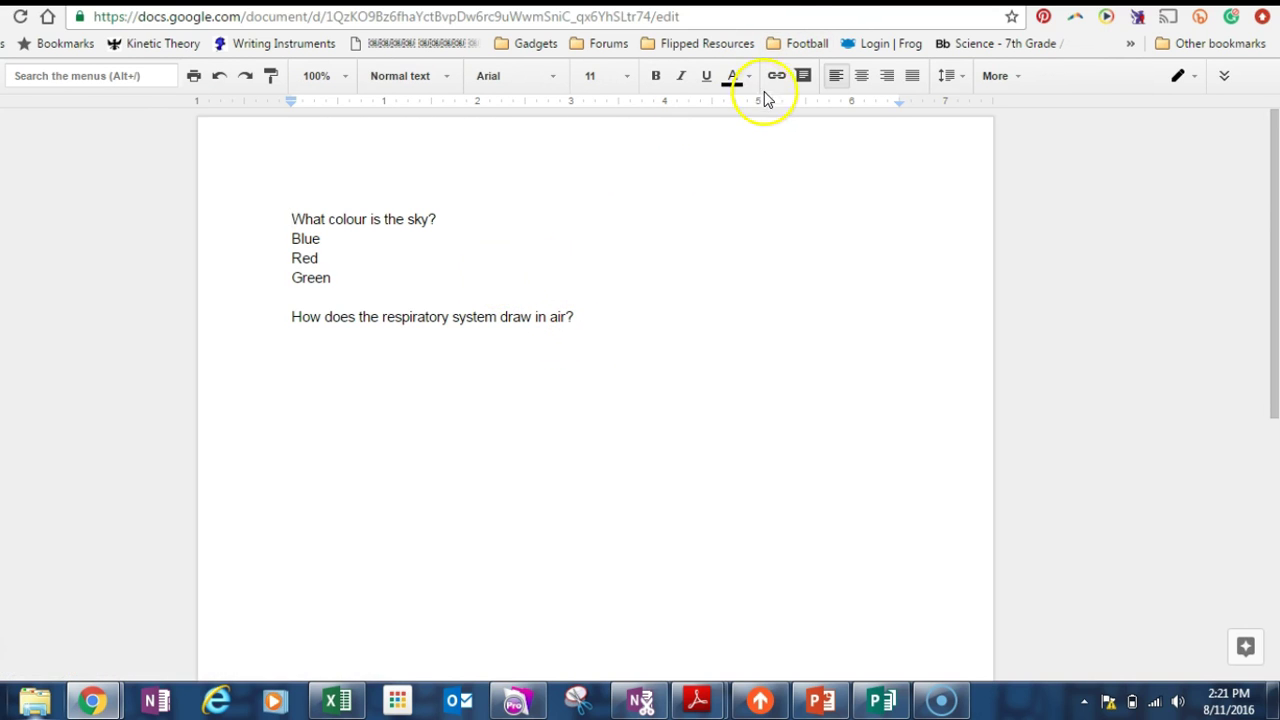
Switch to the Testing Ground folder in Google Drive and create a new blank Google Form.
{"action": "key", "text": "ctrl+w"}
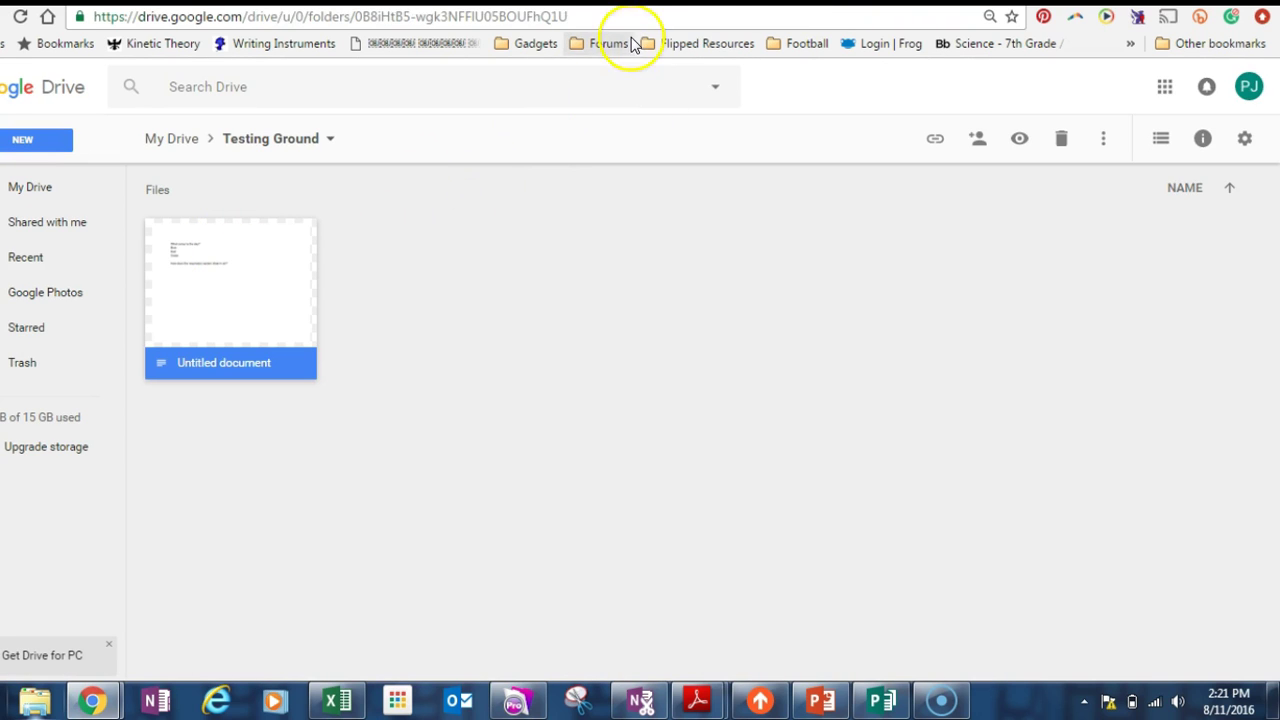
{"action": "key", "text": "Return"}
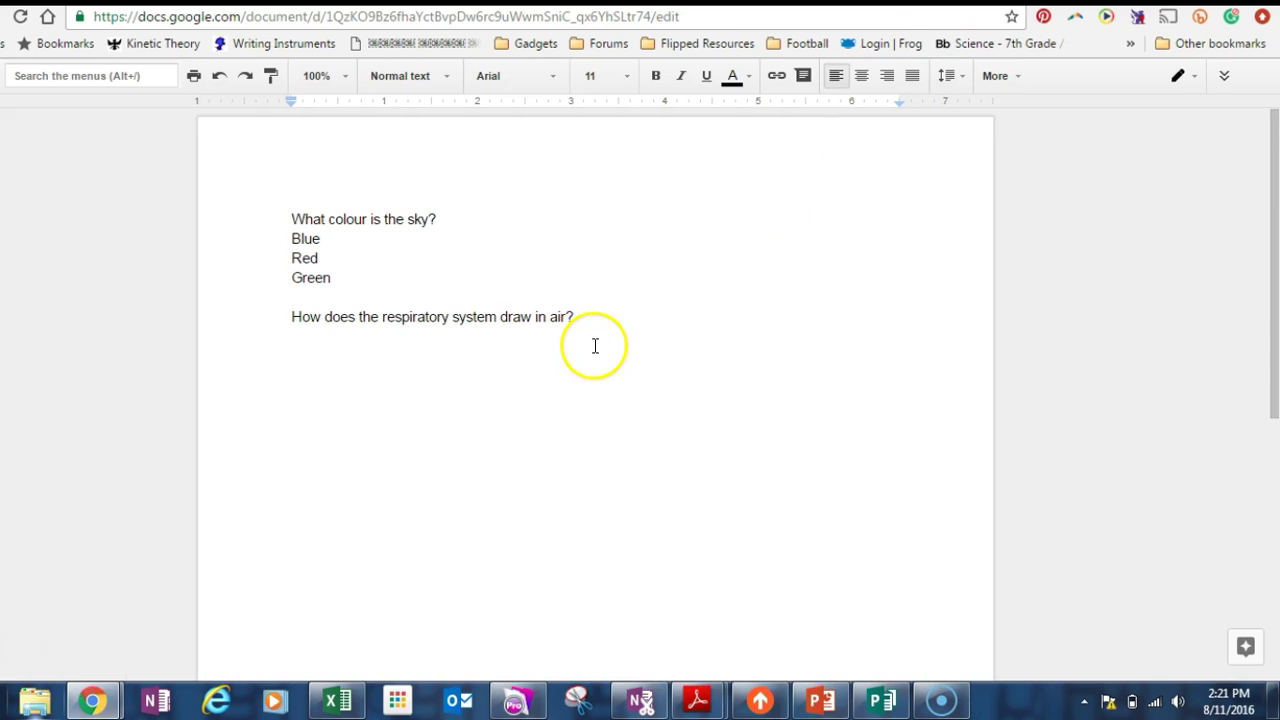
{"action": "key", "text": "ctrl+w"}
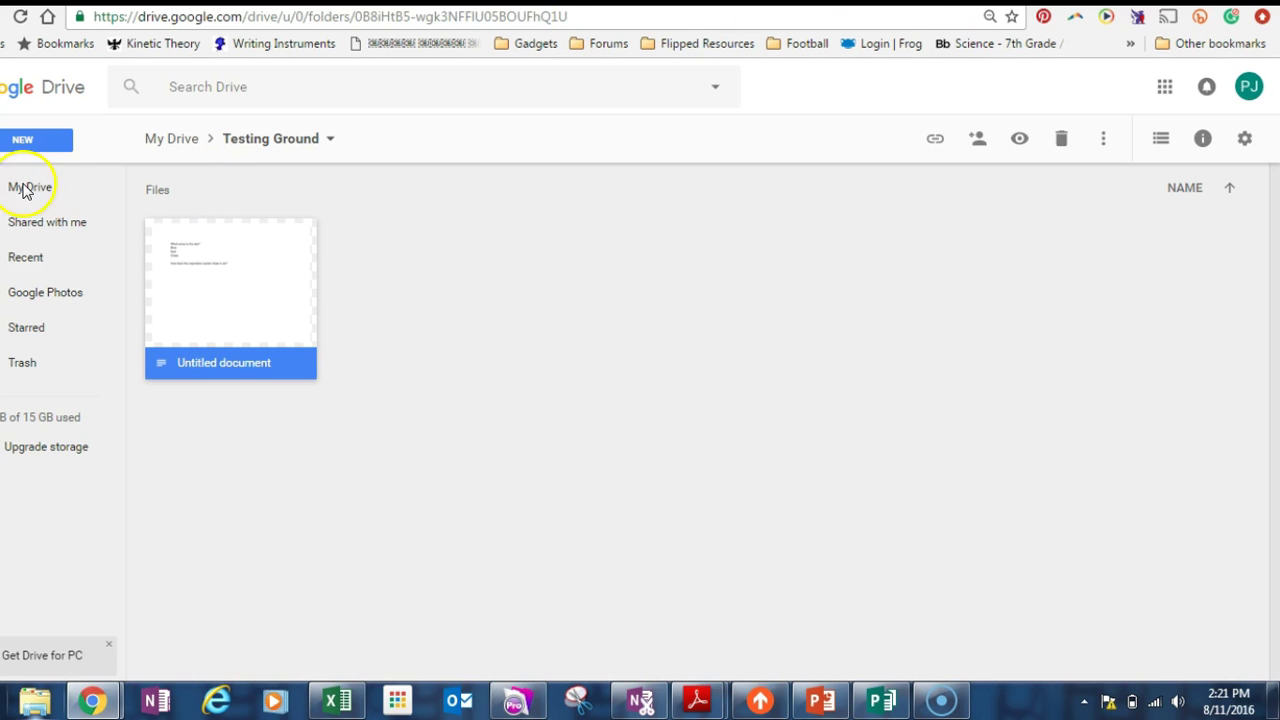
{"action": "left_click", "coordinate": [24, 142]}
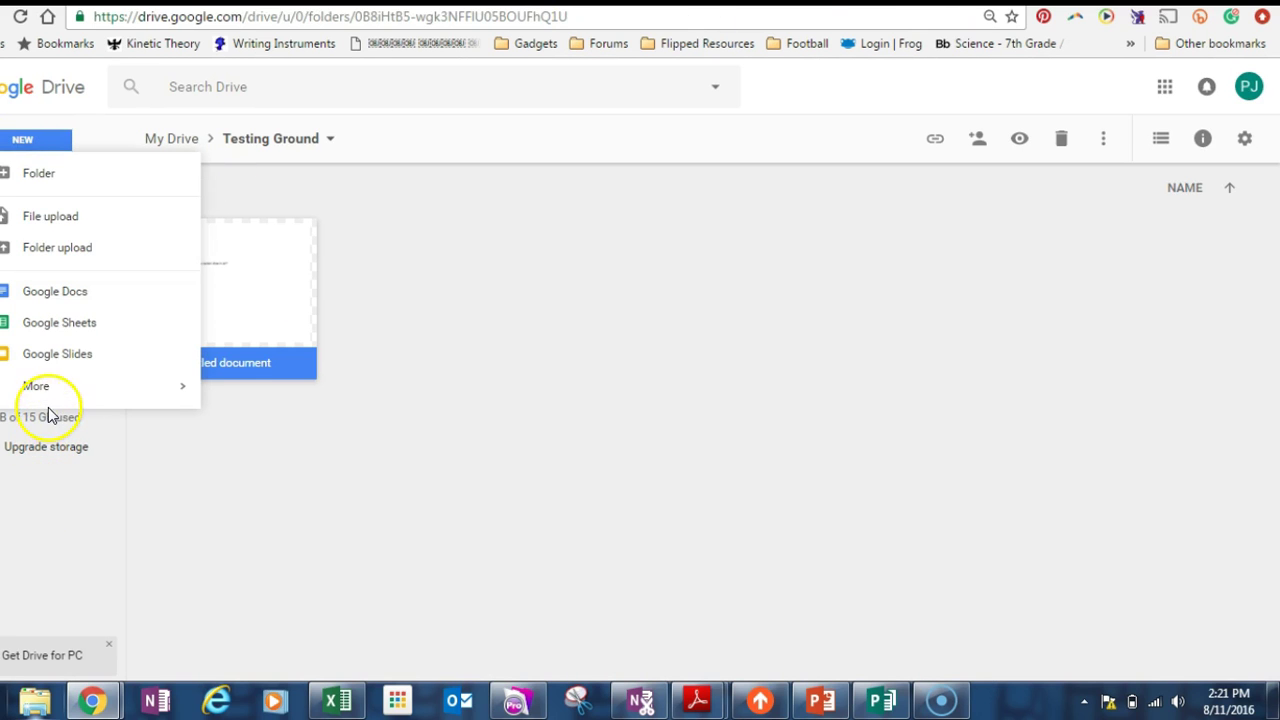
{"action": "mouse_move", "coordinate": [48, 400]}
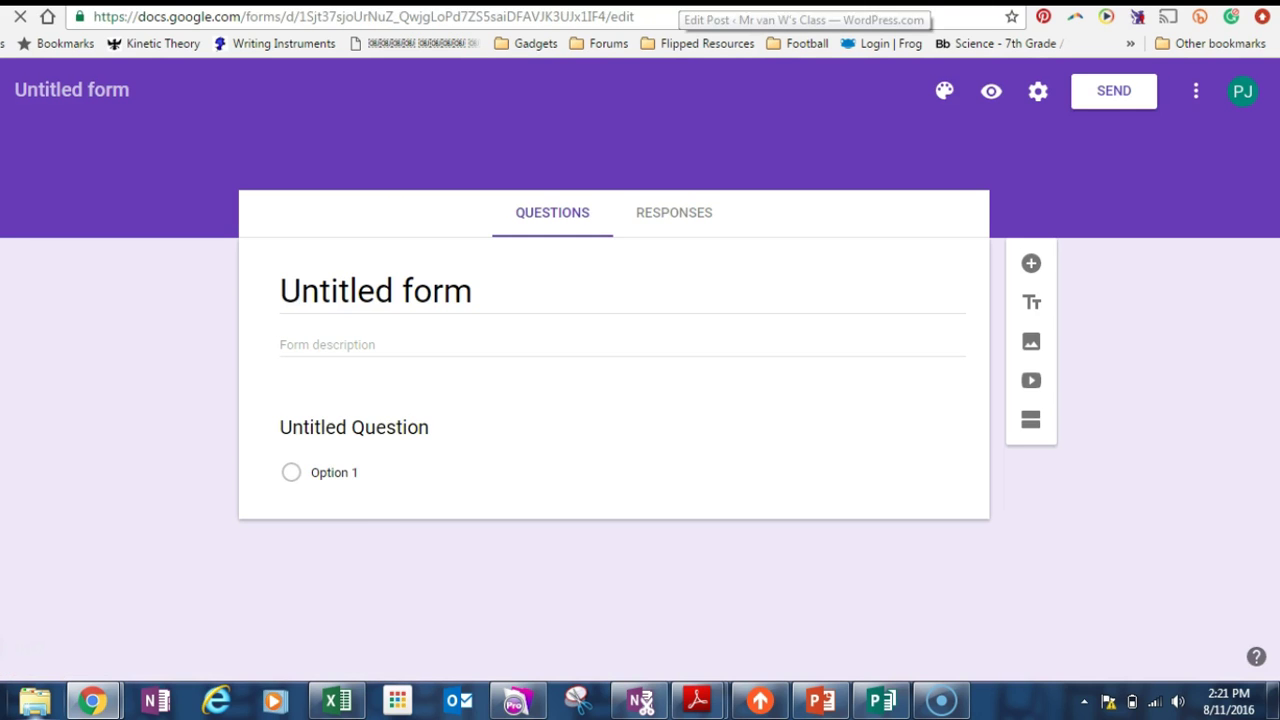
Name the form "Test Quiz" and apply the same name as its title.
{"action": "left_click", "coordinate": [55, 90]}
{"action": "type", "text": "Tes"}
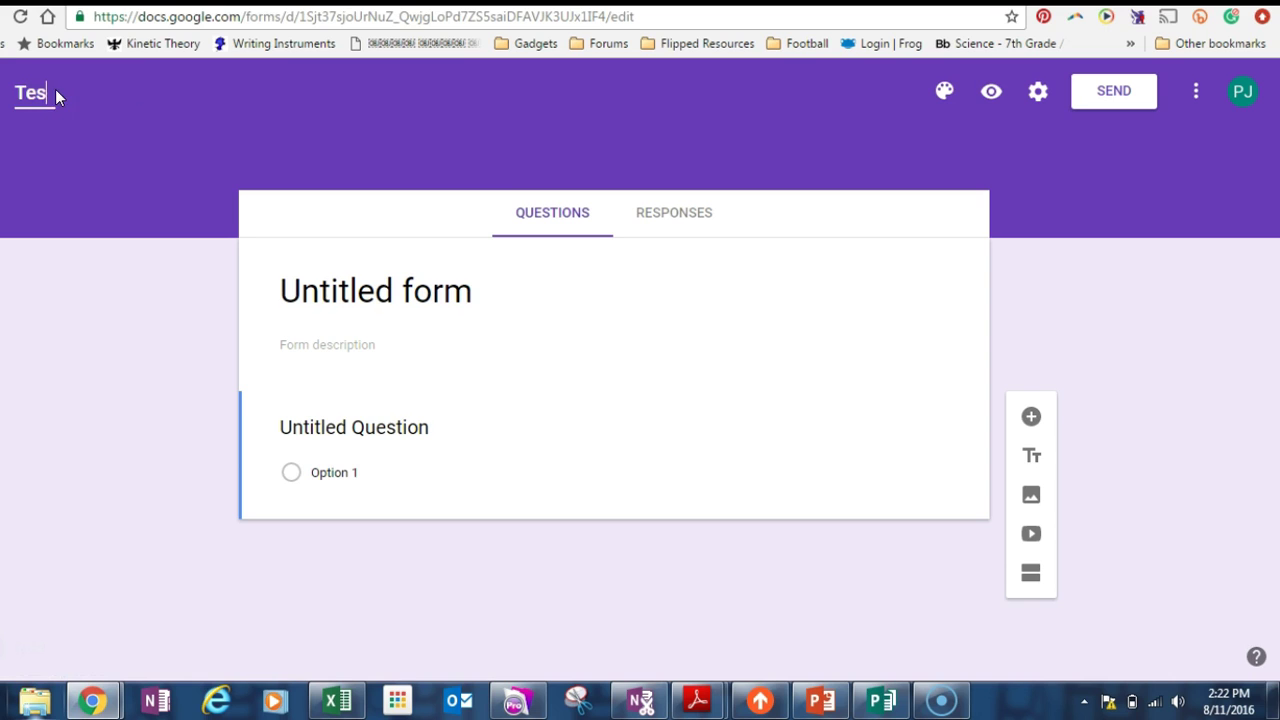
{"action": "type", "text": "t Quiz"}
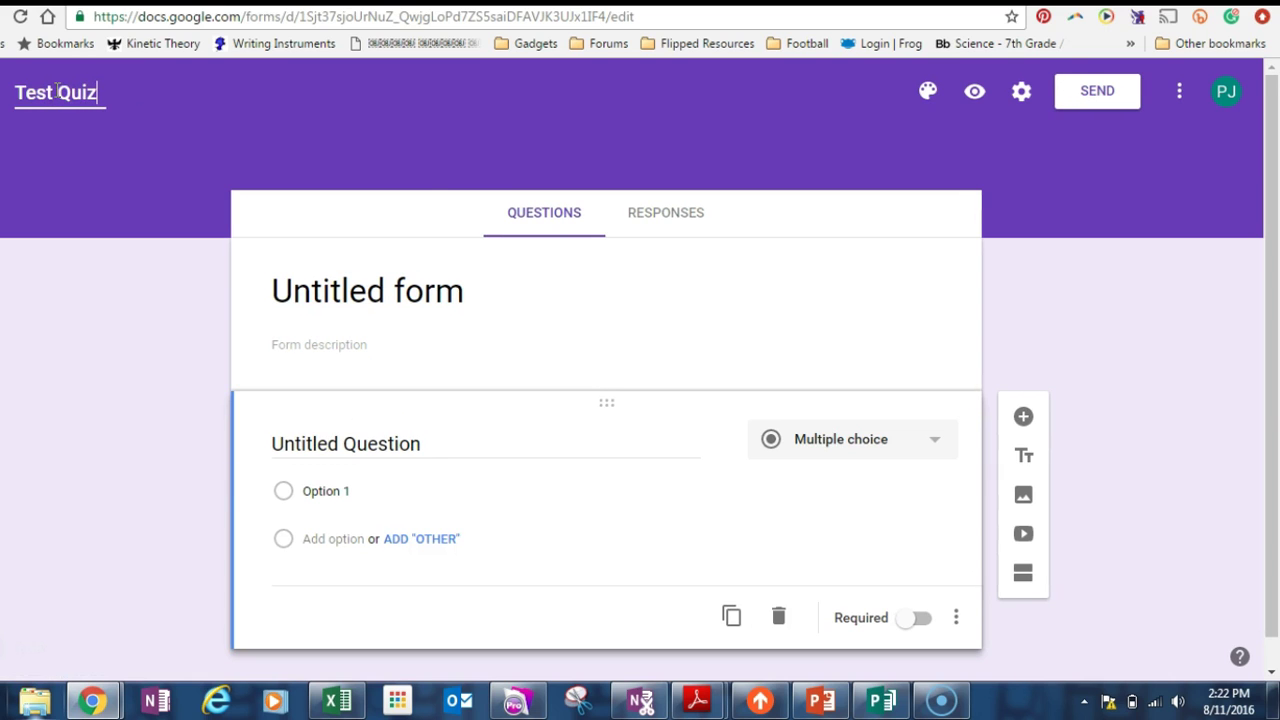
{"action": "left_click", "coordinate": [1043, 311]}
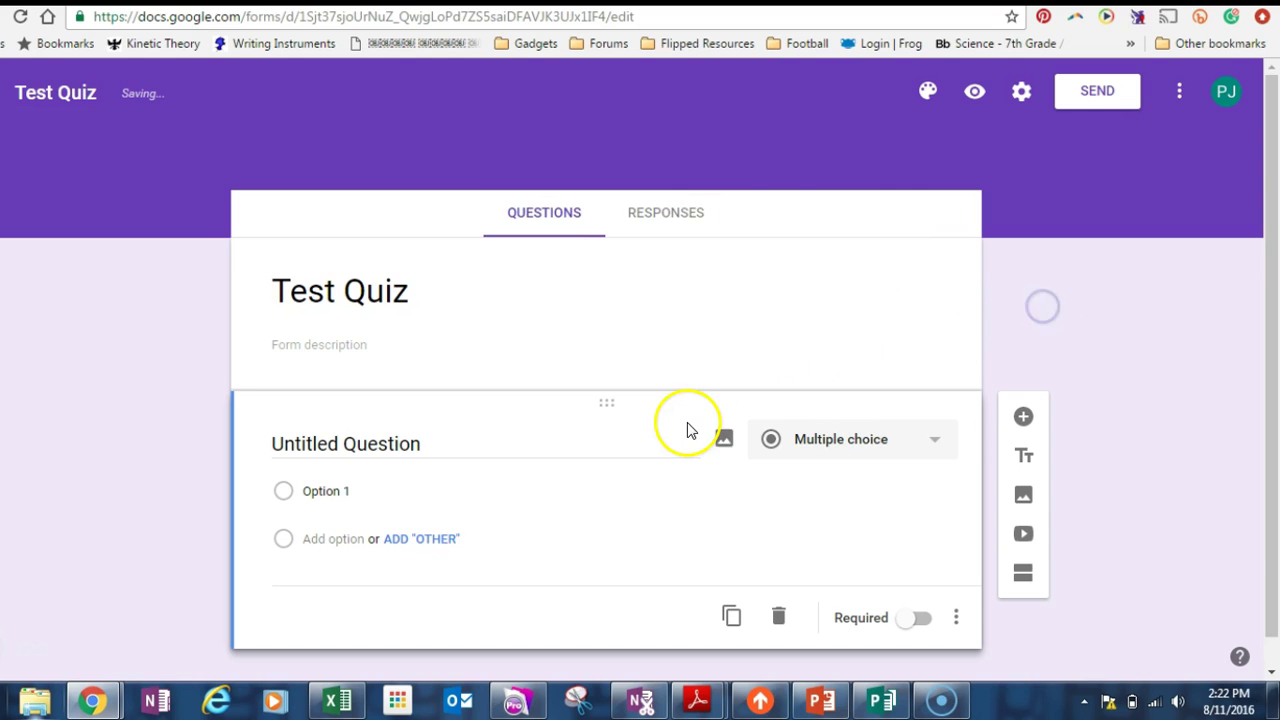
Make the form a quiz with grades released later, after manual review, and save the settings.
{"action": "left_click", "coordinate": [1021, 92]}
{"action": "left_click", "coordinate": [1022, 95]}
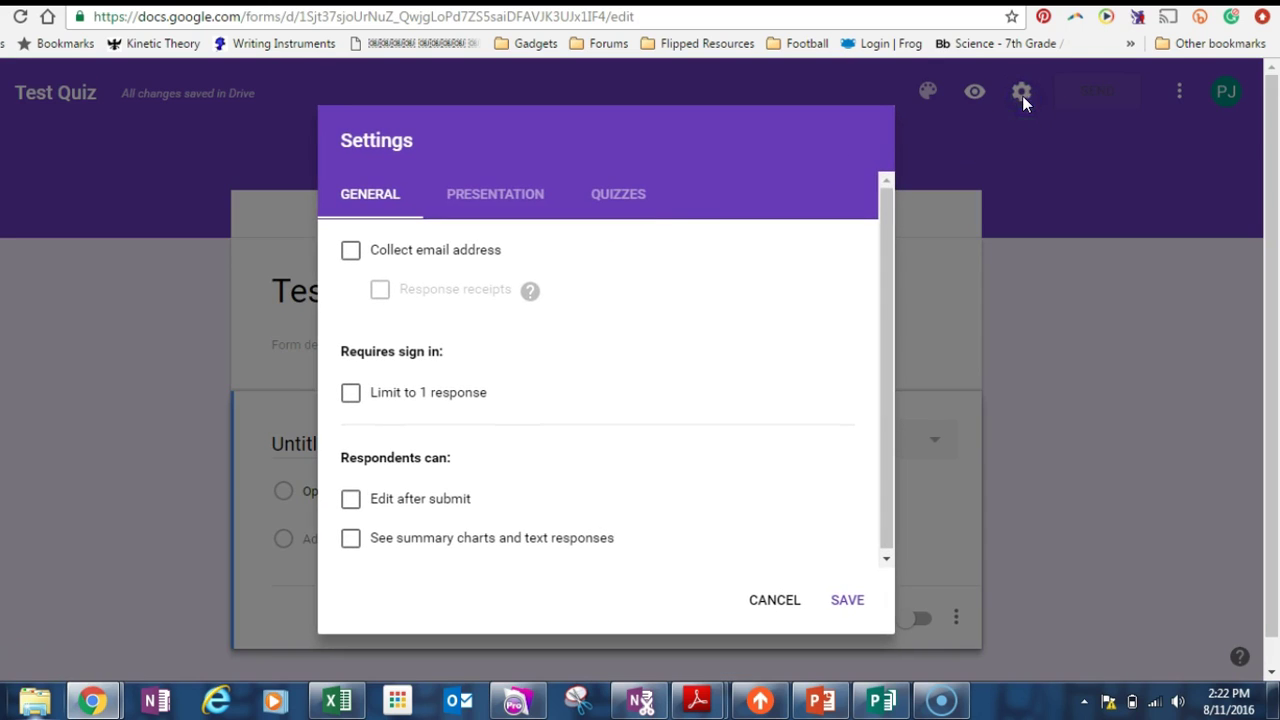
{"action": "left_click", "coordinate": [600, 191]}
{"action": "left_click", "coordinate": [359, 250]}
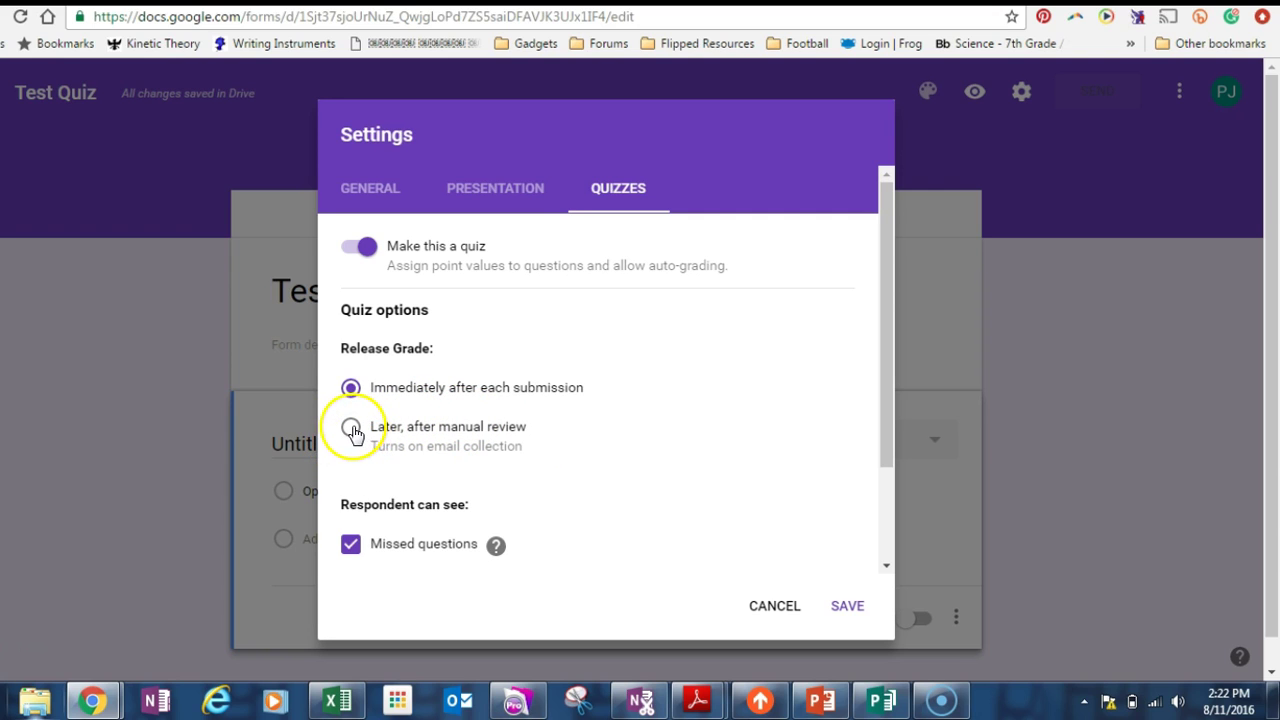
{"action": "left_click", "coordinate": [351, 427]}
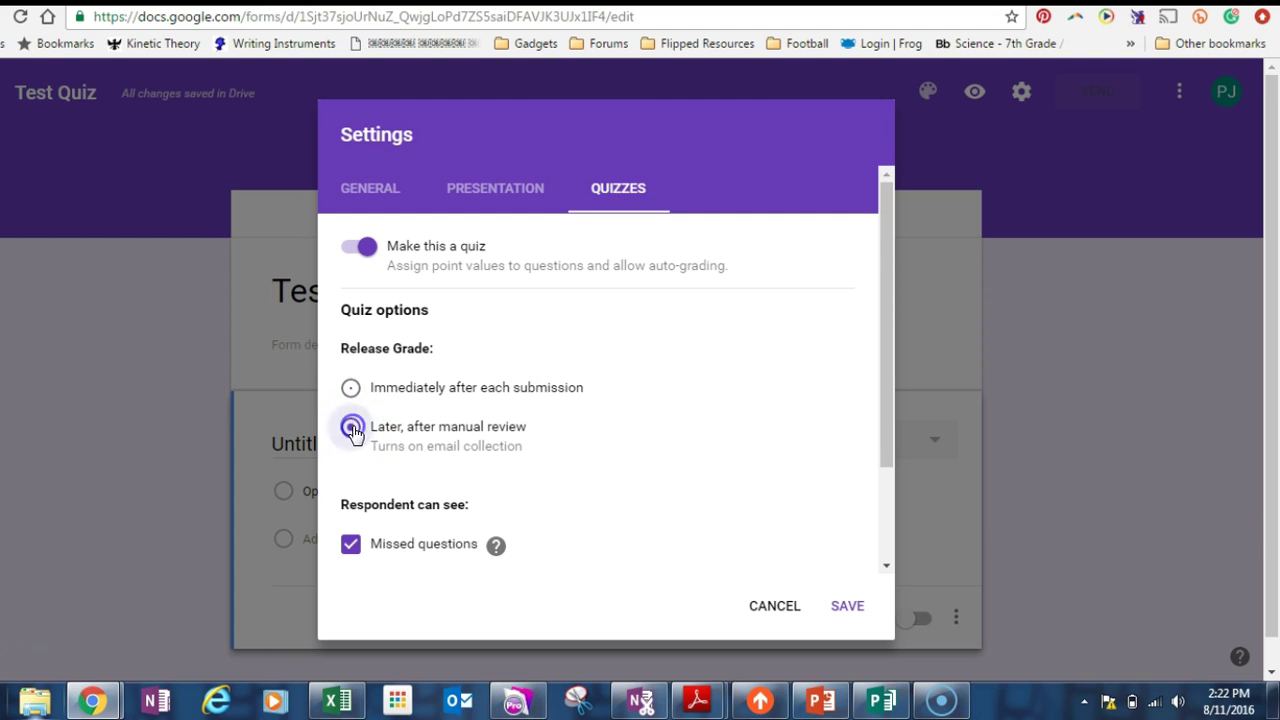
{"action": "left_click", "coordinate": [847, 607]}
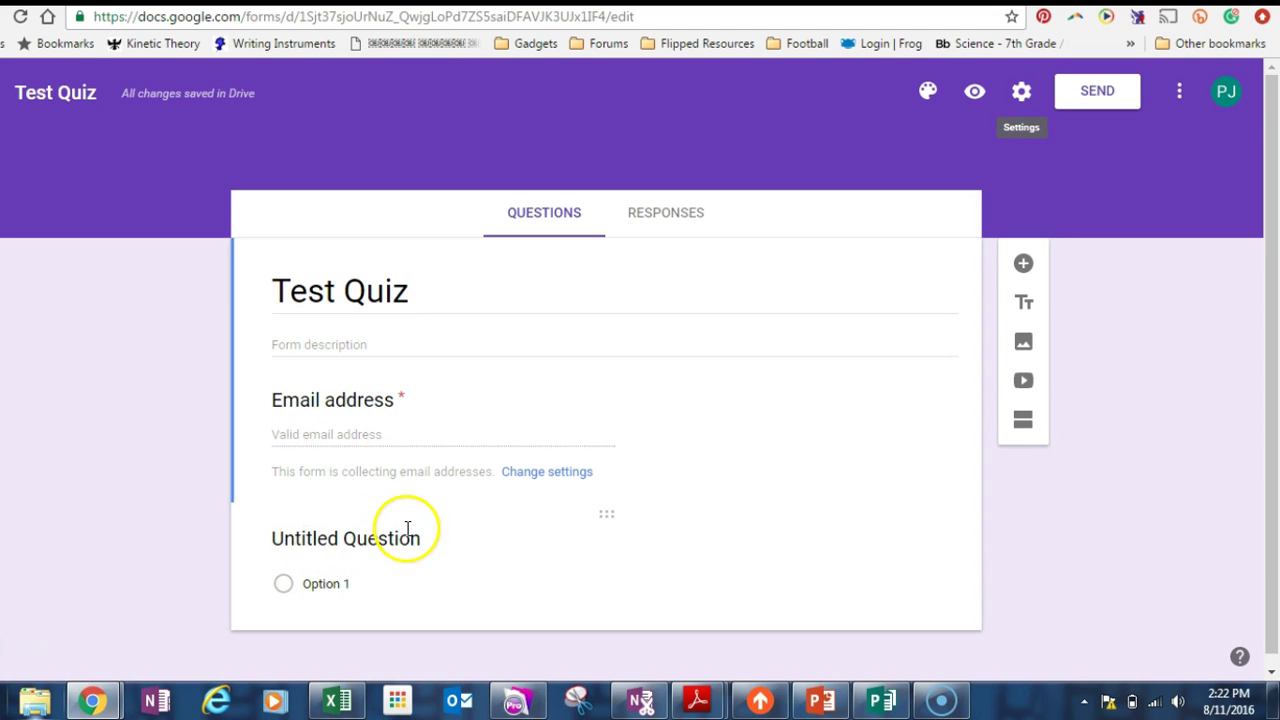
Change the untitled question to a Short answer question titled "Name".
{"action": "left_click", "coordinate": [452, 543]}
{"action": "left_click", "coordinate": [926, 551]}
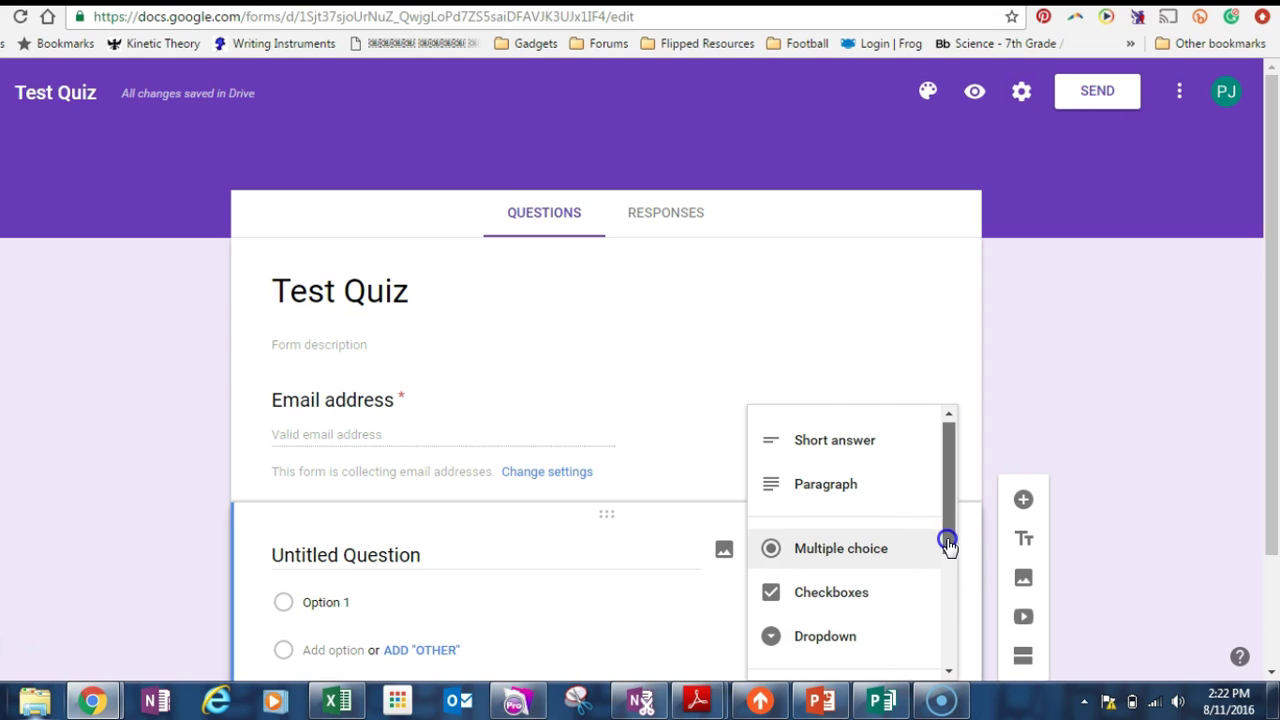
{"action": "left_click", "coordinate": [858, 440]}
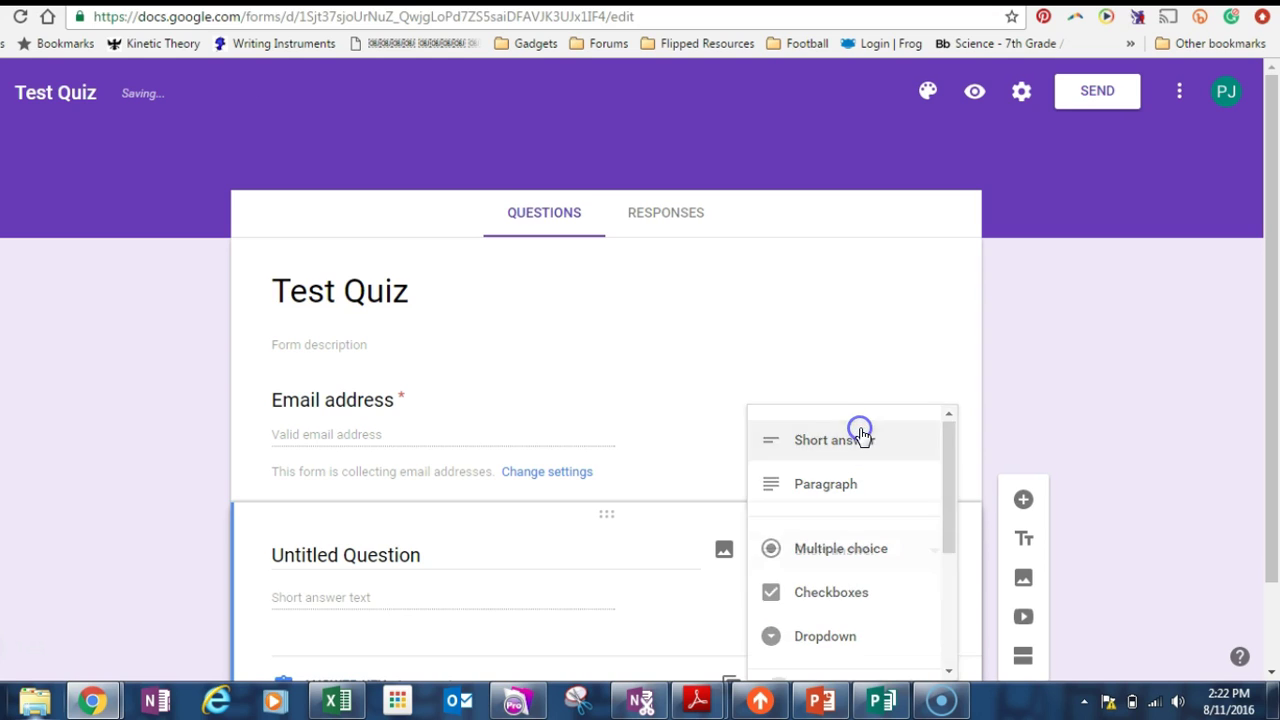
{"action": "left_click", "coordinate": [449, 560]}
{"action": "type", "text": "Na"}
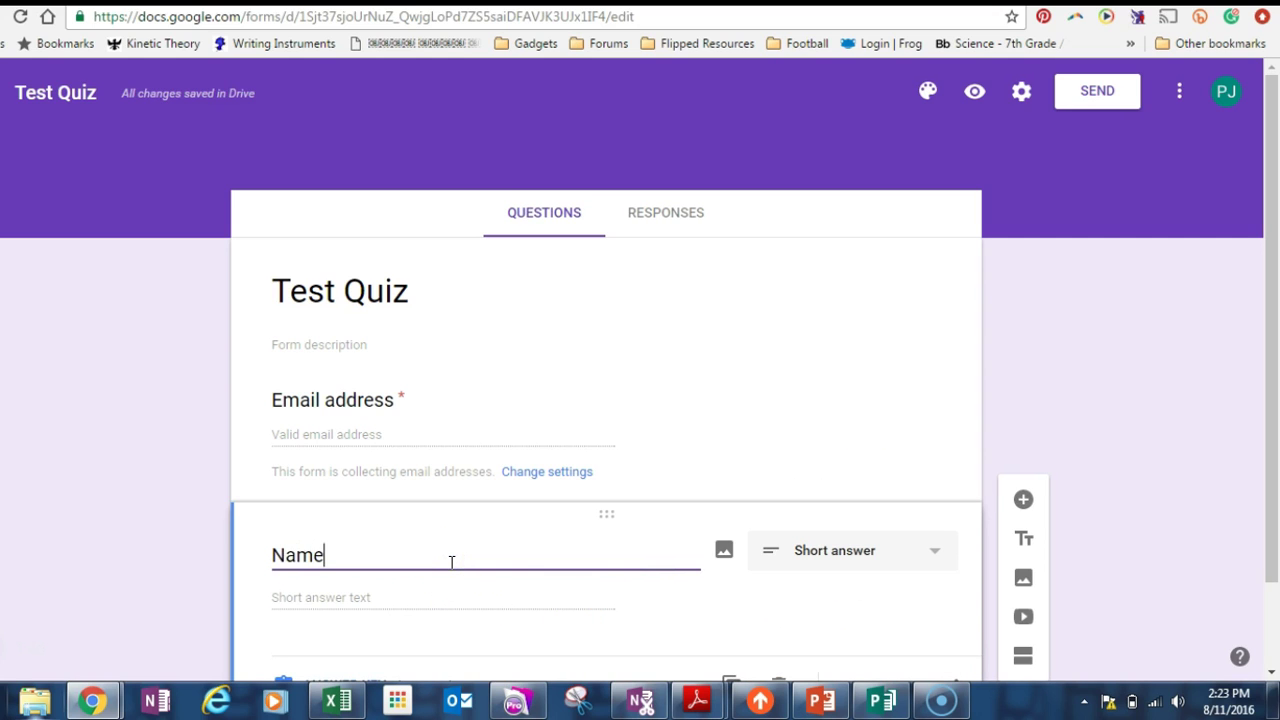
{"action": "type", "text": "me"}
{"action": "scroll", "coordinate": [1275, 330], "scroll_direction": "down", "scroll_amount": 1}
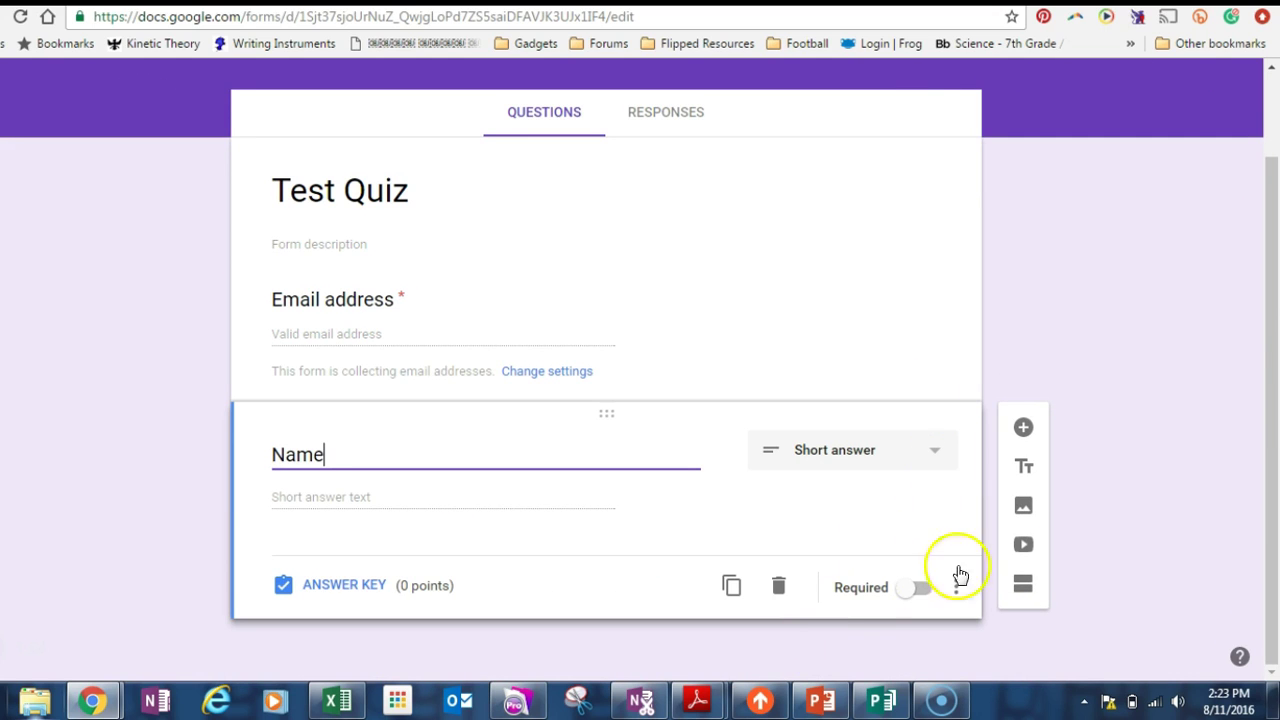
Add a Dropdown question titled "Class" below the Name question.
{"action": "left_click", "coordinate": [1024, 427]}
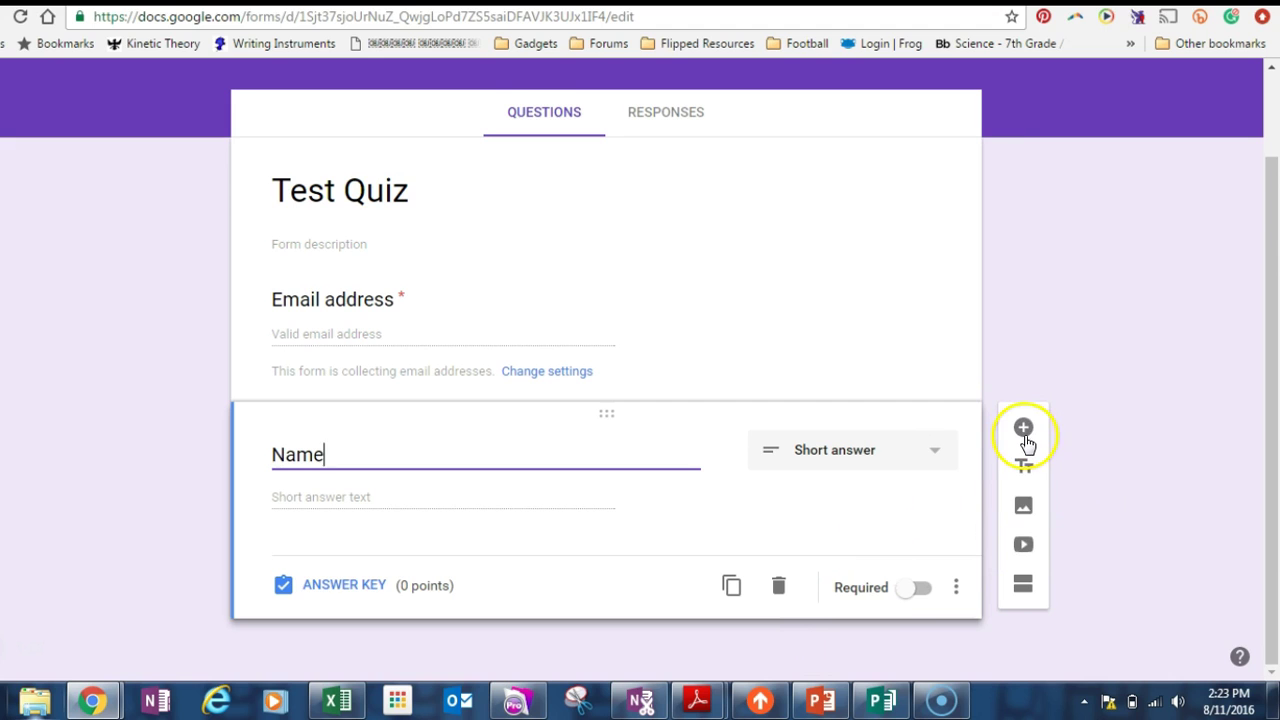
{"action": "left_click", "coordinate": [1023, 431]}
{"action": "left_click", "coordinate": [851, 551]}
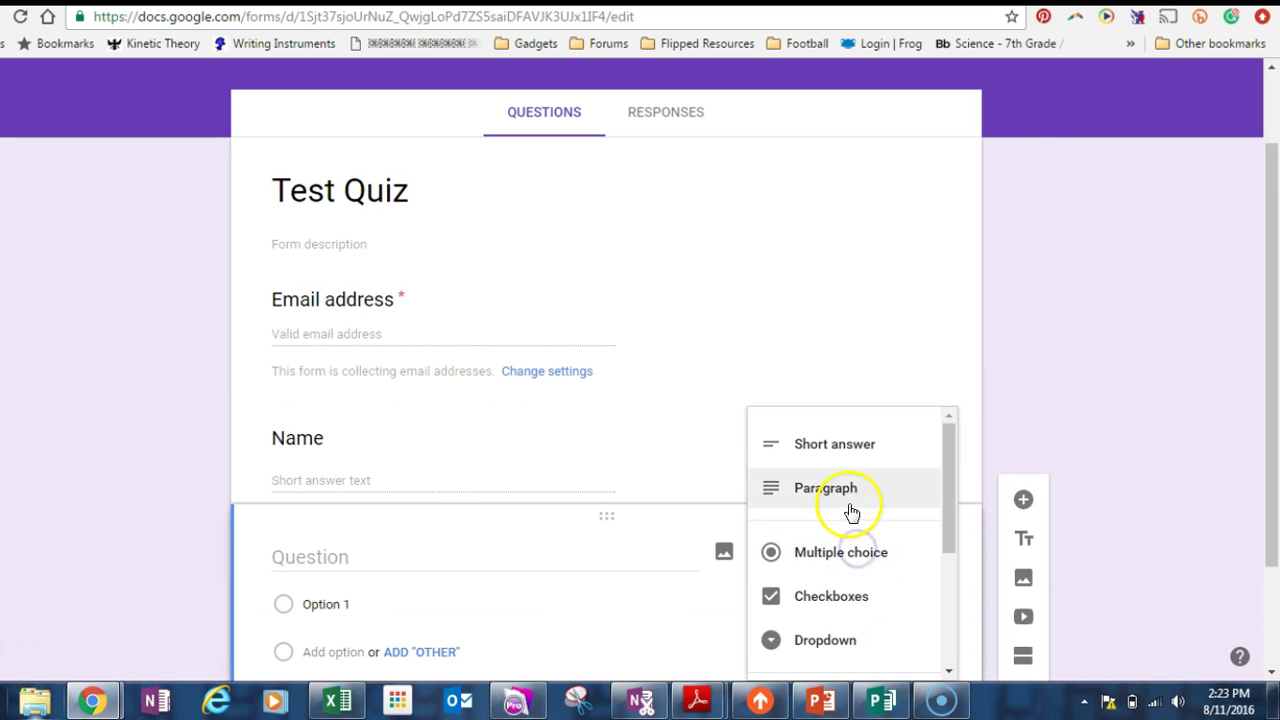
{"action": "left_click", "coordinate": [838, 632]}
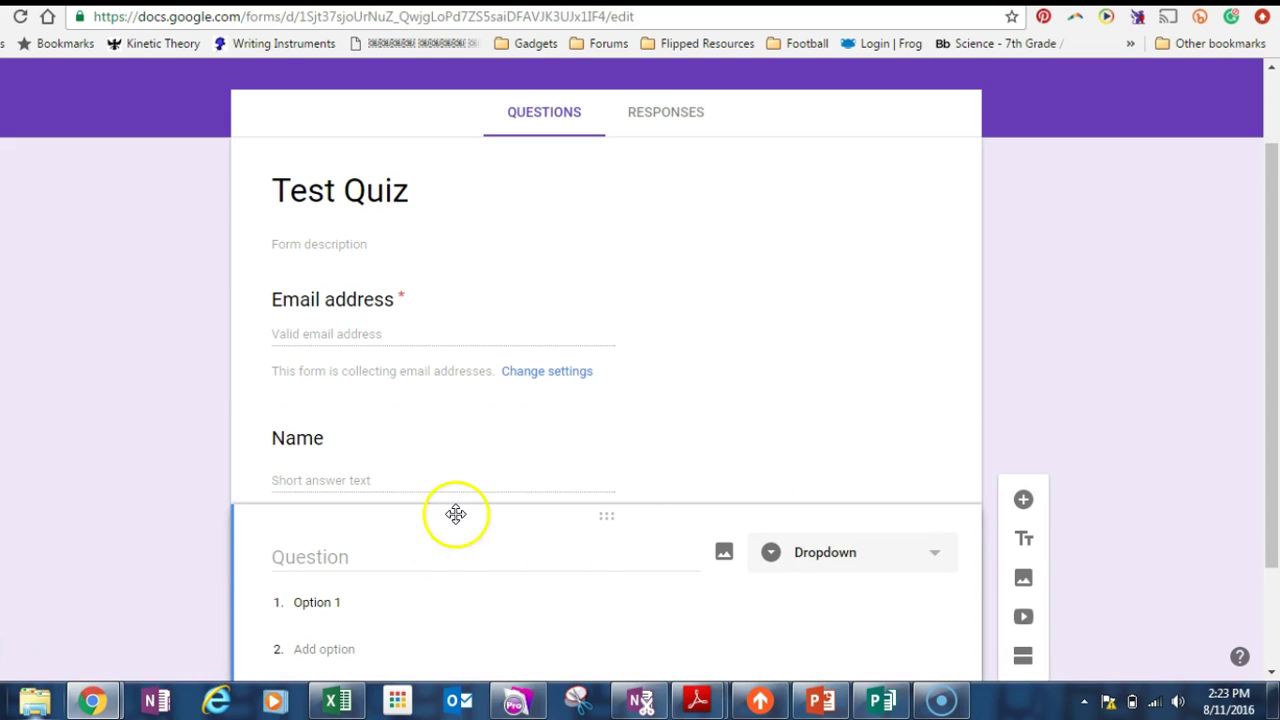
{"action": "left_click", "coordinate": [434, 557]}
{"action": "type", "text": "Class"}
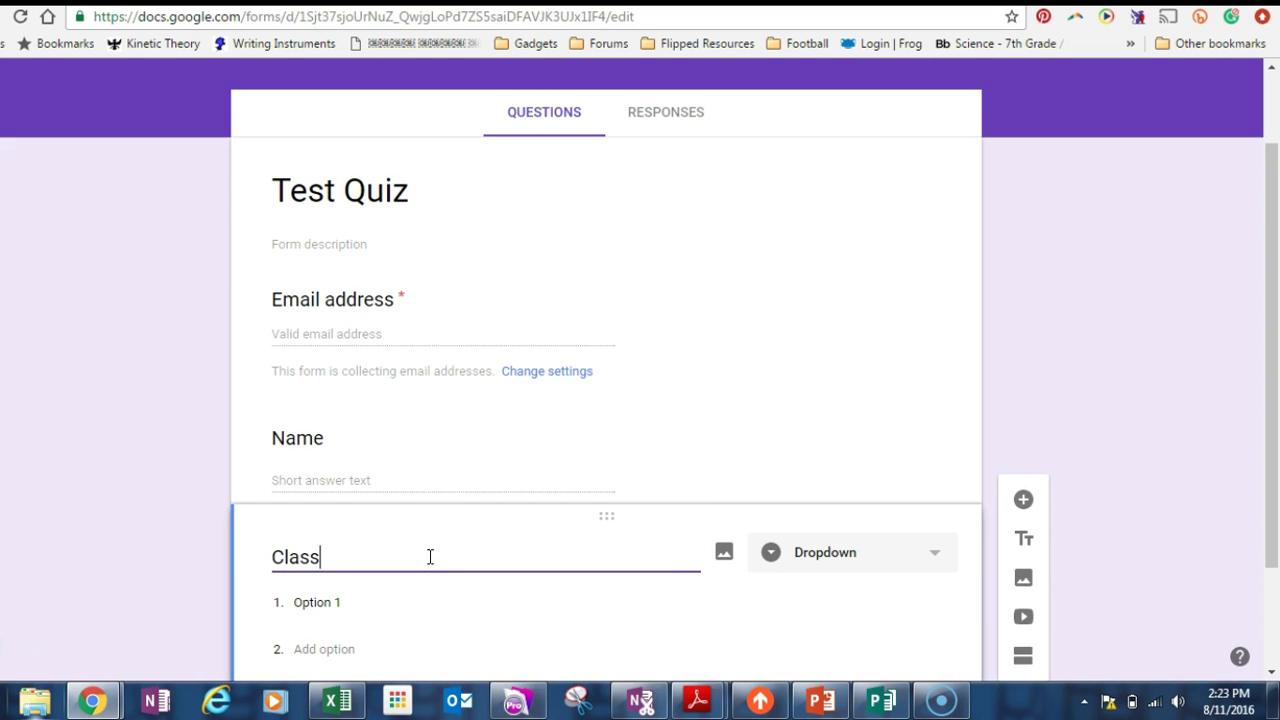
Enter two teachers' names as the first and second options of the Class question.
{"action": "left_click", "coordinate": [377, 608]}
{"action": "type", "text": "Mr"}
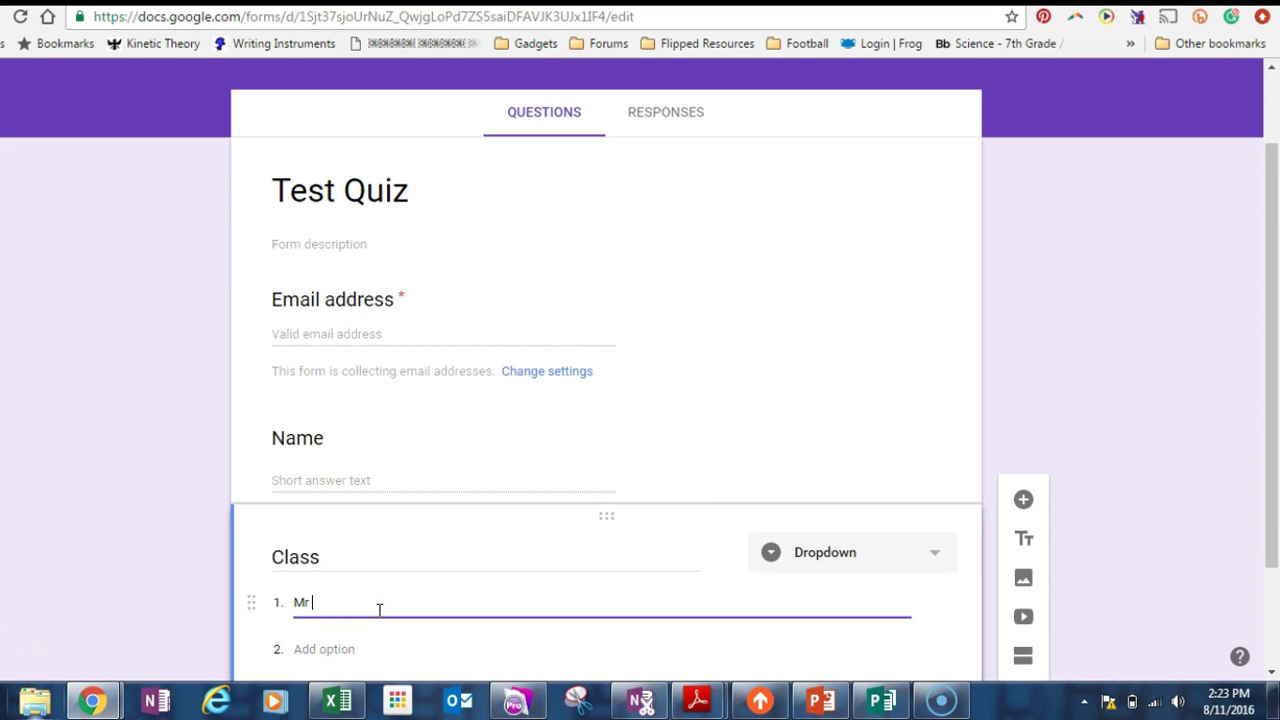
{"action": "type", "text": " Whiting"}
{"action": "left_click_drag", "start_coordinate": [1262, 277], "coordinate": [1270, 345]}
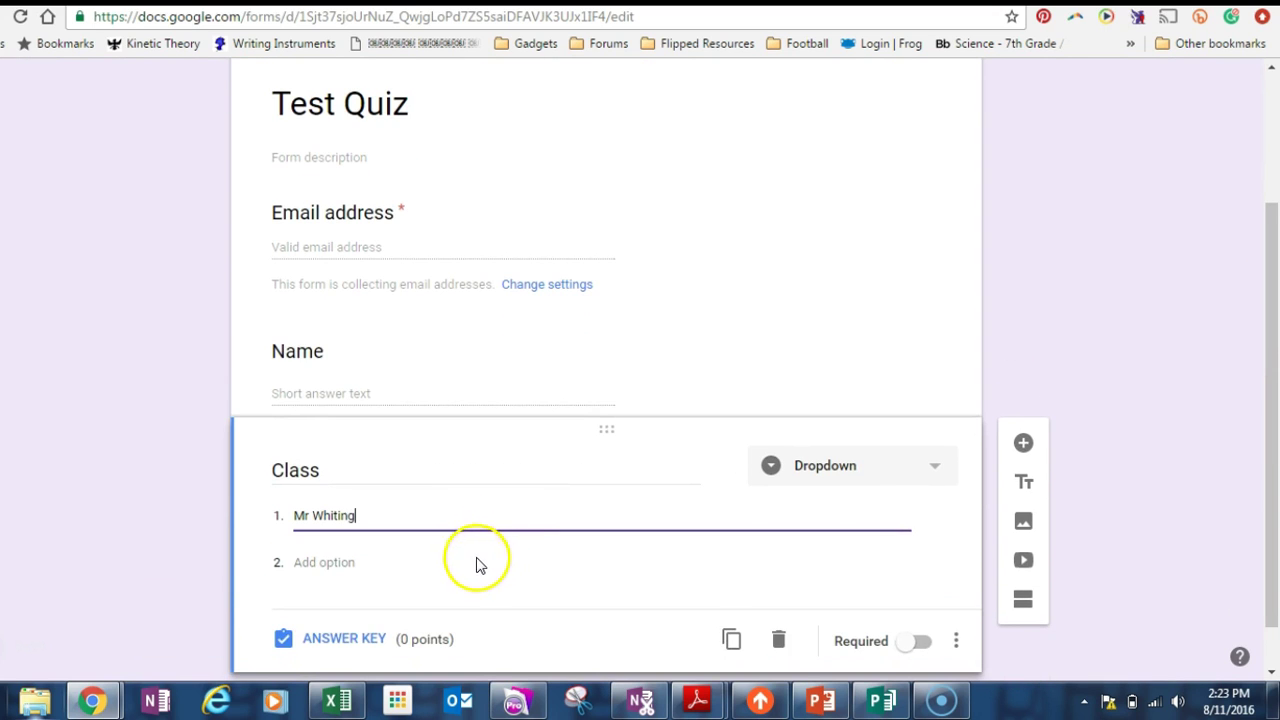
{"action": "left_click", "coordinate": [354, 564]}
{"action": "type", "text": "Mr"}
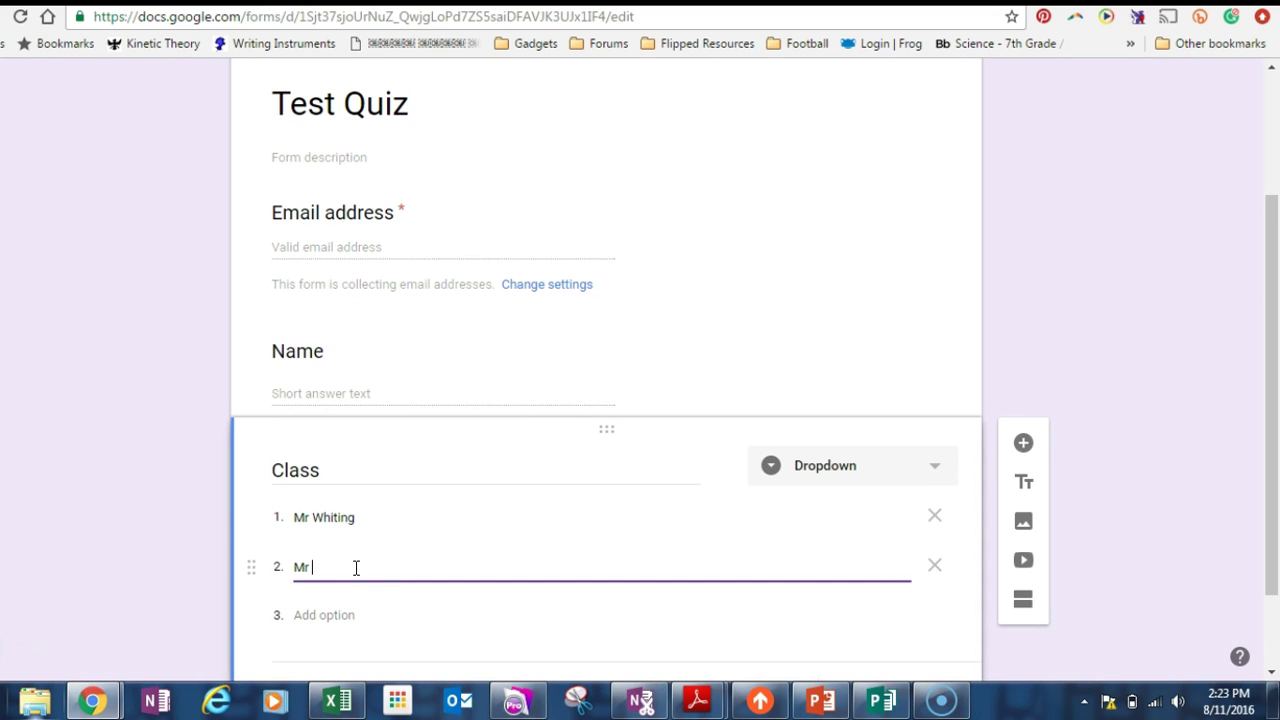
{"action": "type", "text": " Smith"}
Make both the Class question and the Name question required.
{"action": "left_click_drag", "start_coordinate": [1268, 603], "coordinate": [1273, 668]}
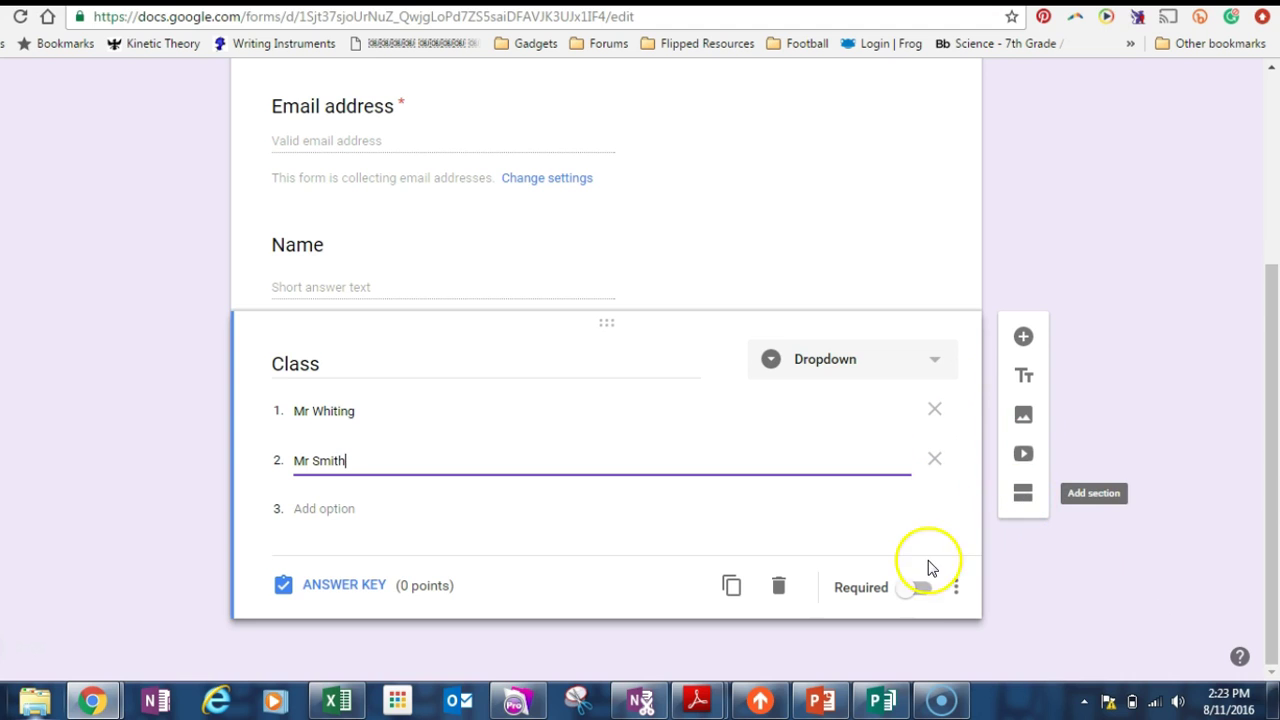
{"action": "left_click", "coordinate": [912, 588]}
{"action": "left_click", "coordinate": [860, 204]}
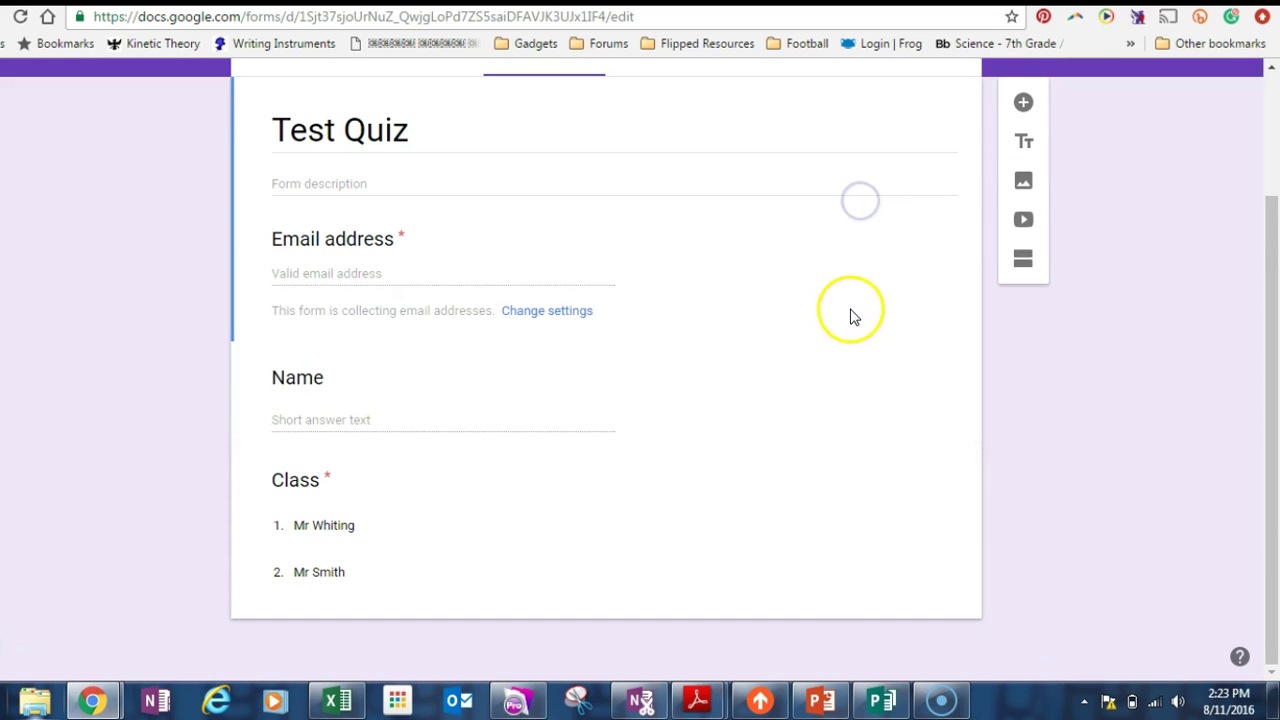
{"action": "left_click", "coordinate": [820, 366]}
{"action": "left_click", "coordinate": [916, 527]}
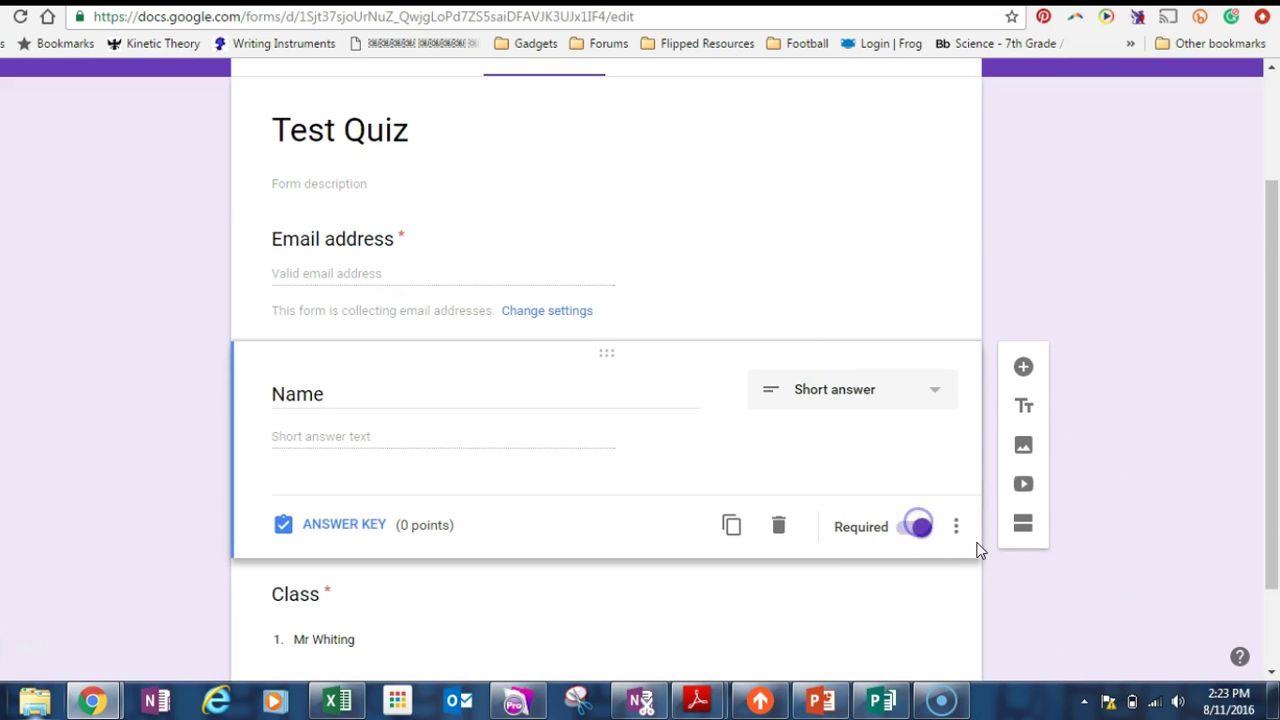
Add a new section after the Class question and title it "MC".
{"action": "left_click", "coordinate": [1270, 648]}
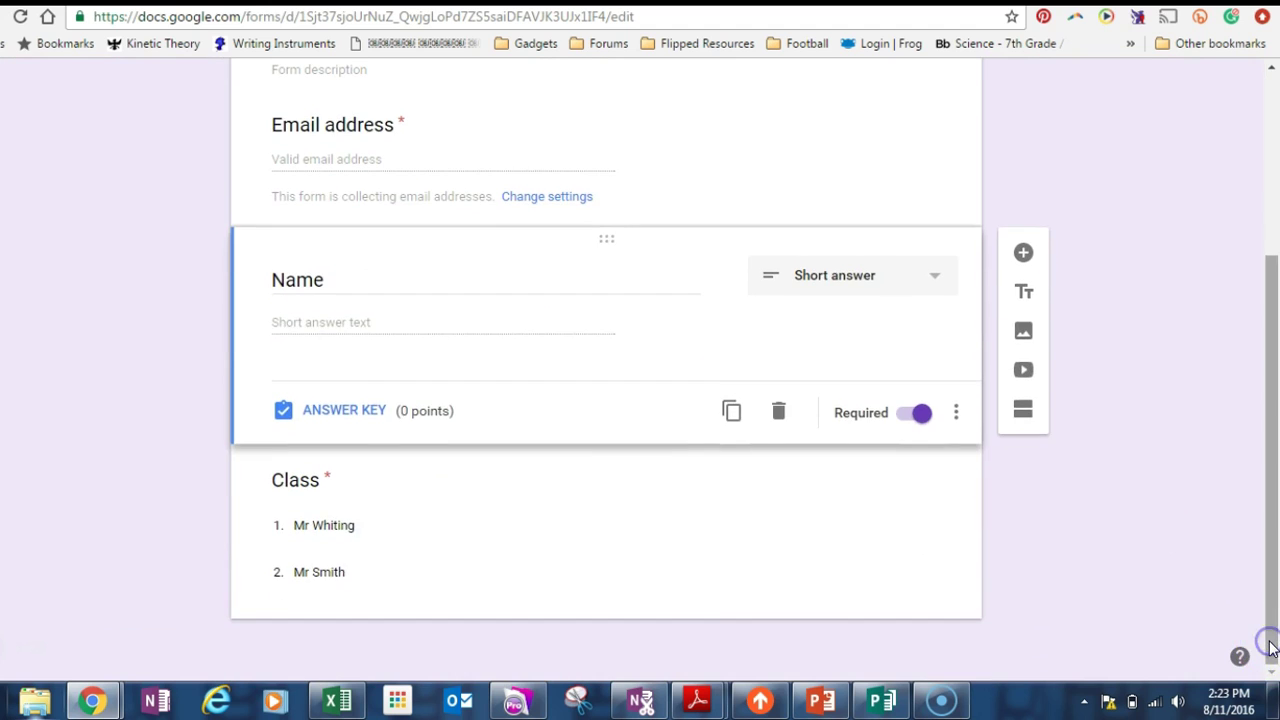
{"action": "left_click", "coordinate": [843, 526]}
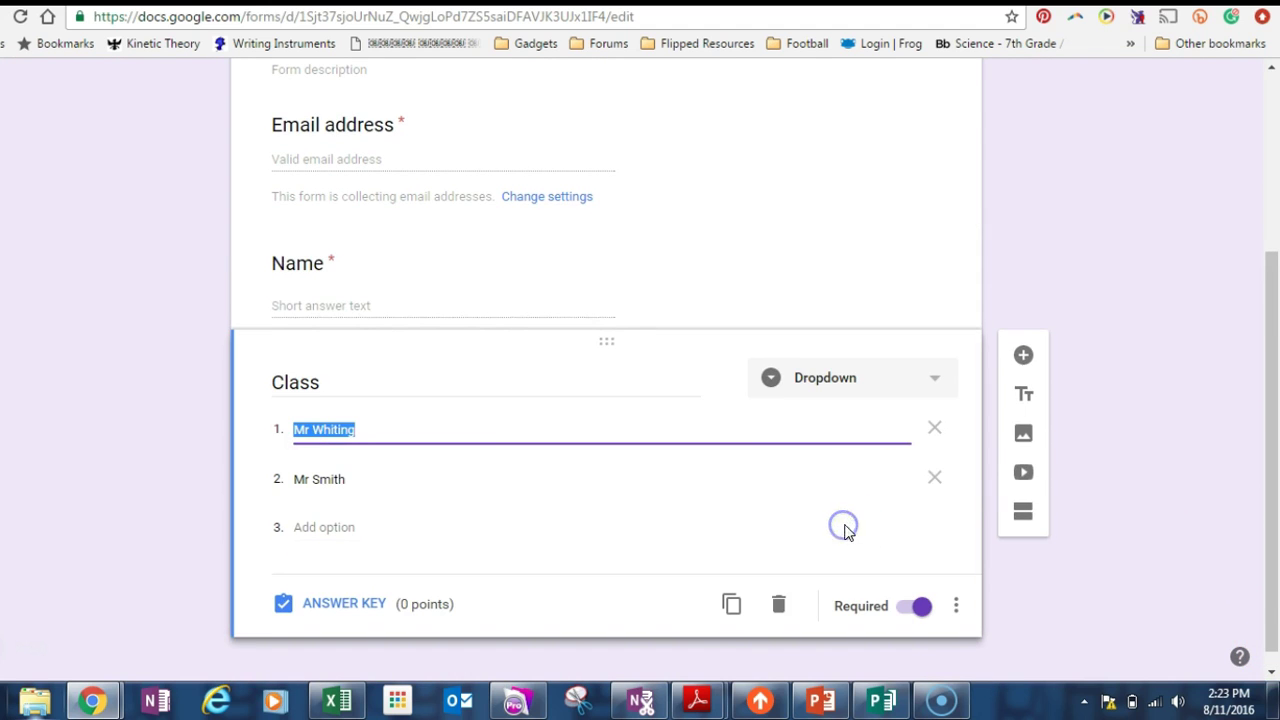
{"action": "left_click", "coordinate": [1023, 513]}
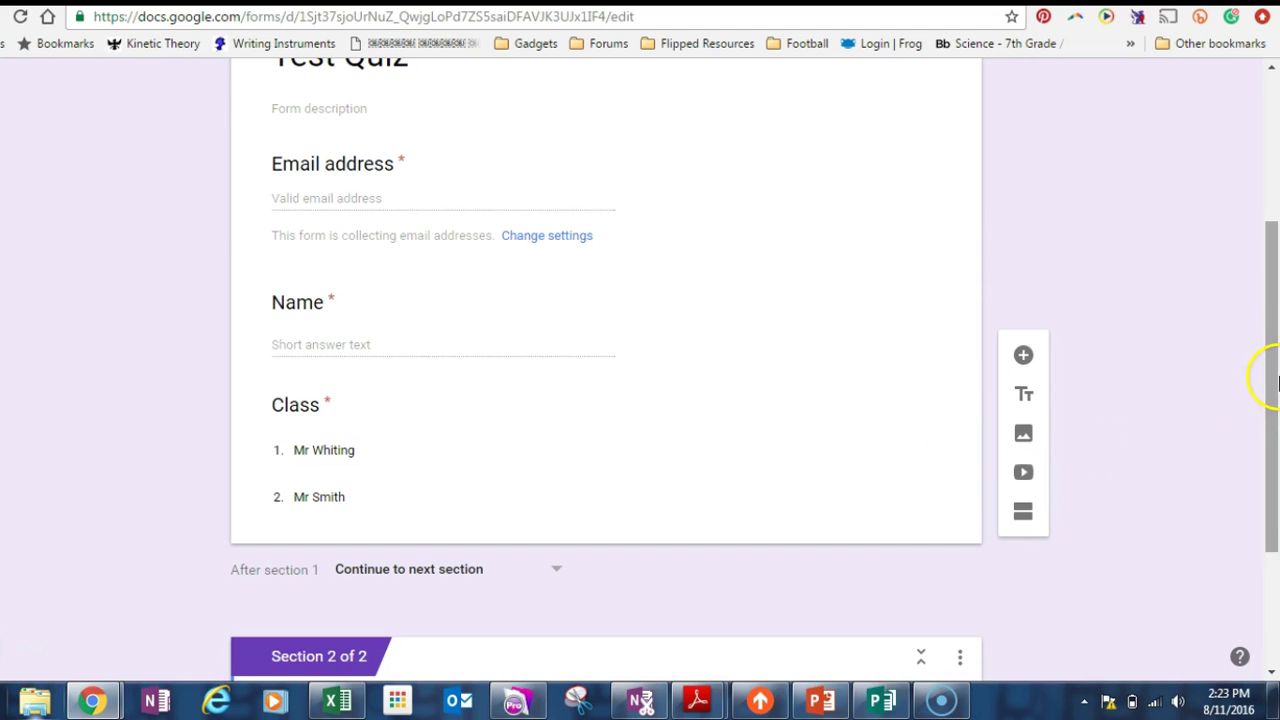
{"action": "left_click_drag", "start_coordinate": [1266, 371], "coordinate": [1248, 485]}
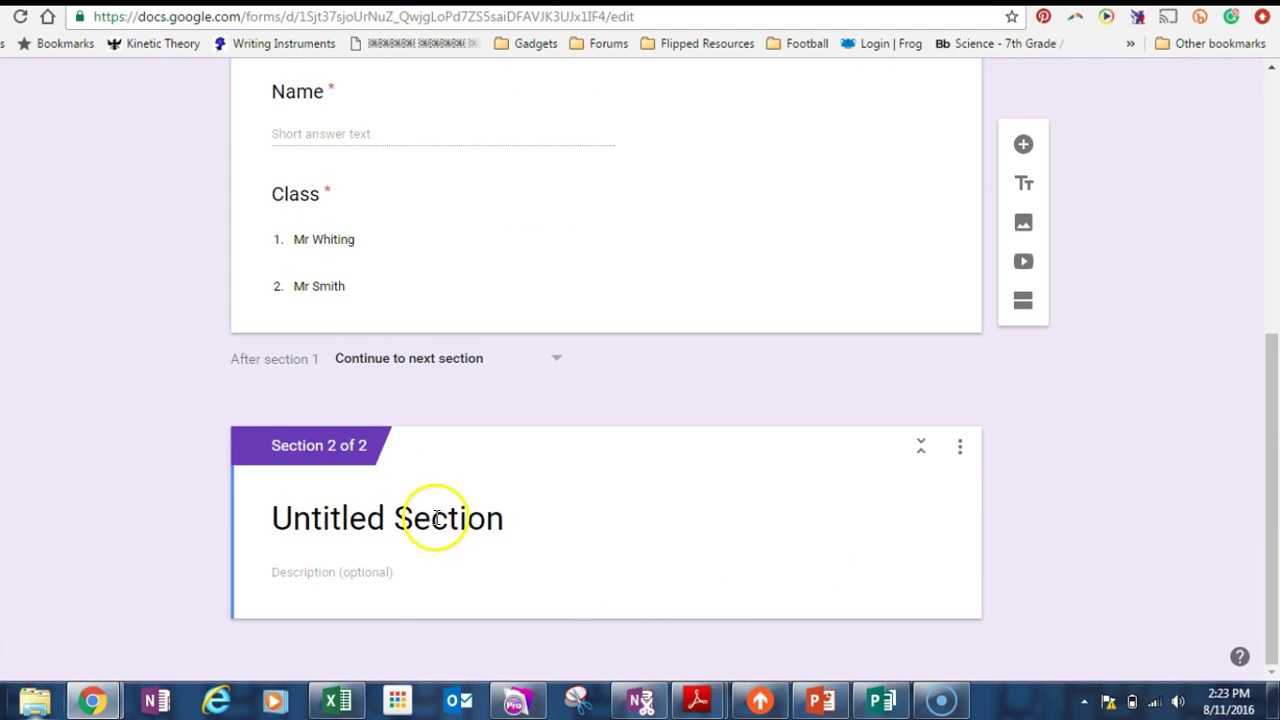
{"action": "left_click", "coordinate": [500, 518]}
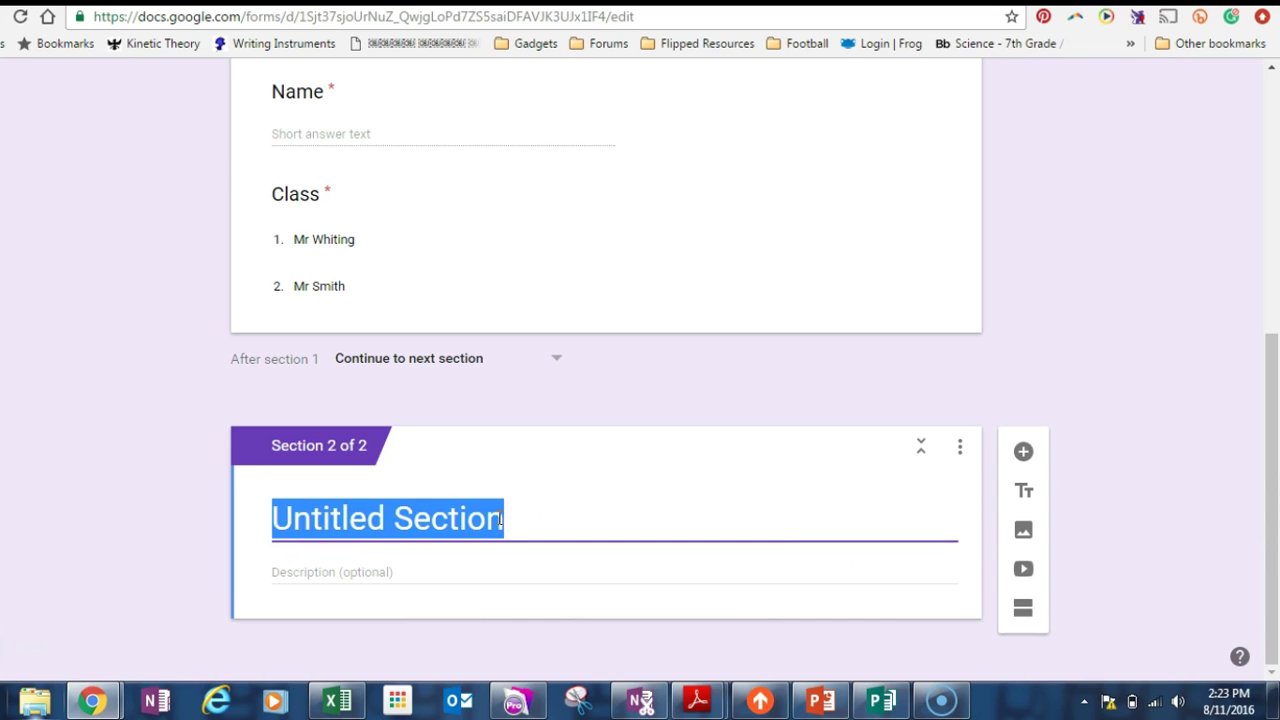
{"action": "type", "text": "MC"}
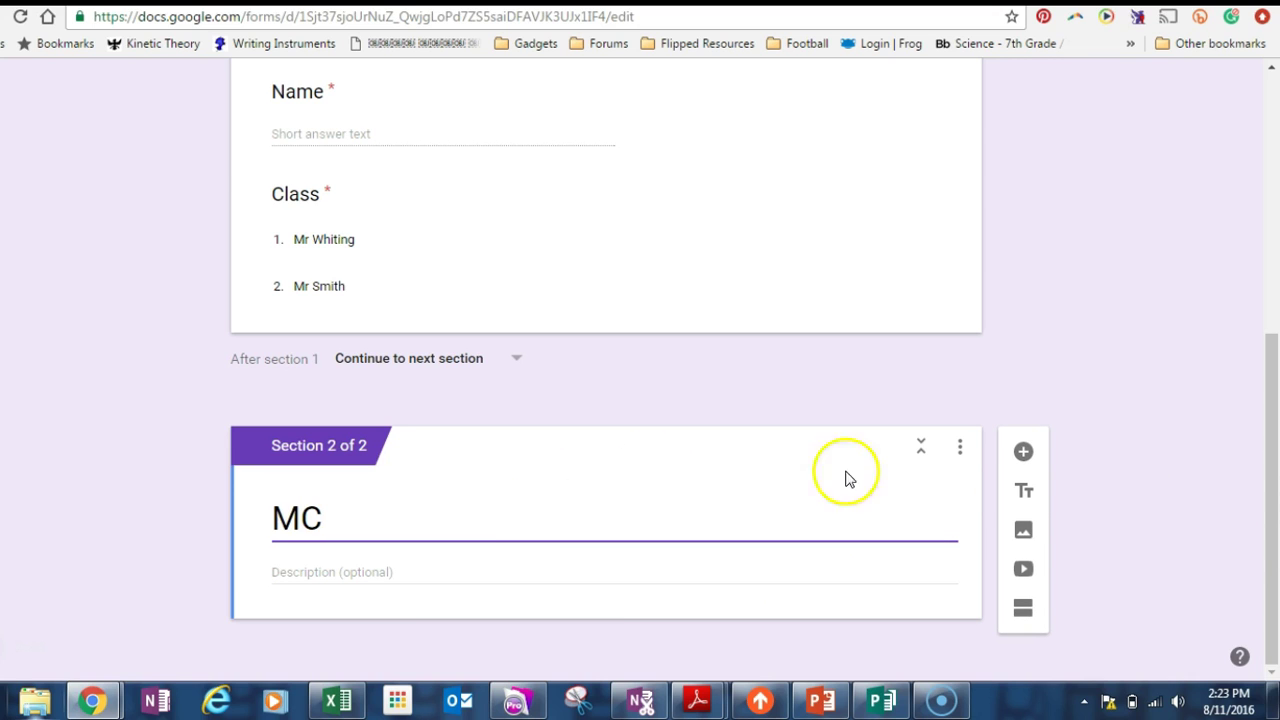
Add a question to the MC section and title it "What colour is the sky?", copied from the Google Docs document.
{"action": "left_click", "coordinate": [1024, 452]}
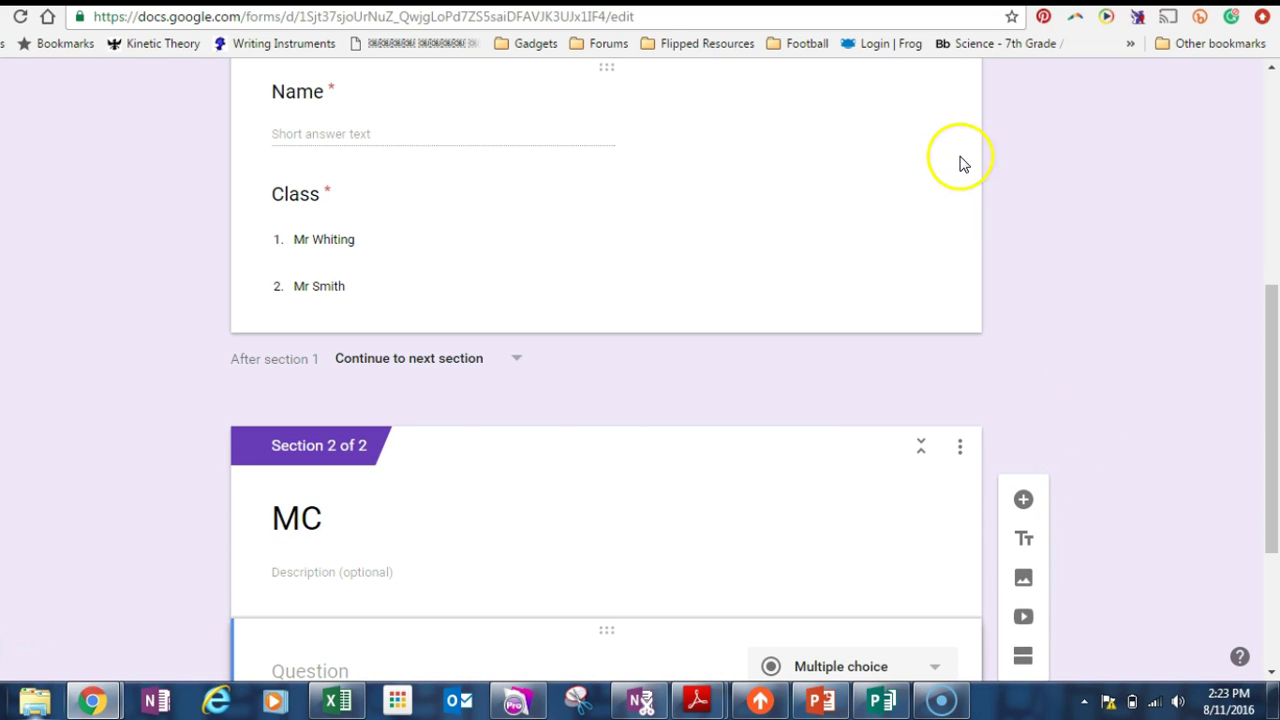
{"action": "key", "text": "ctrl+Tab"}
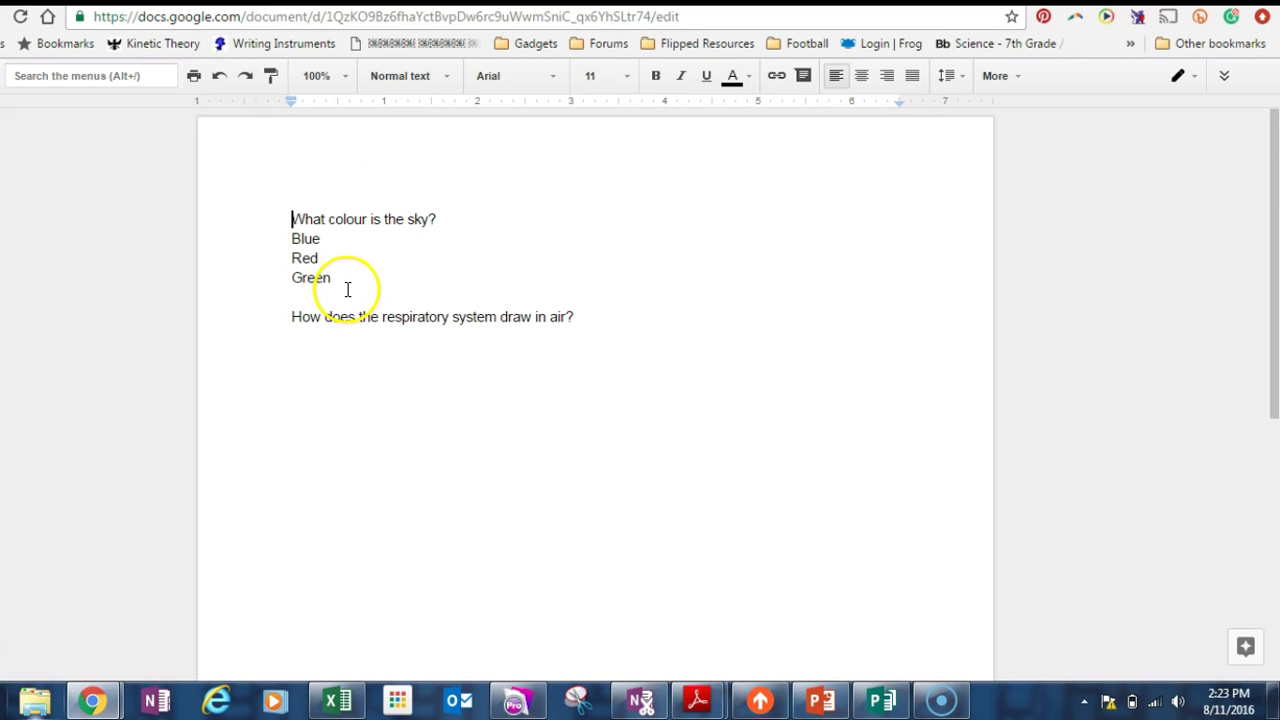
{"action": "left_click_drag", "start_coordinate": [454, 223], "coordinate": [284, 222]}
{"action": "key", "text": "ctrl+c"}
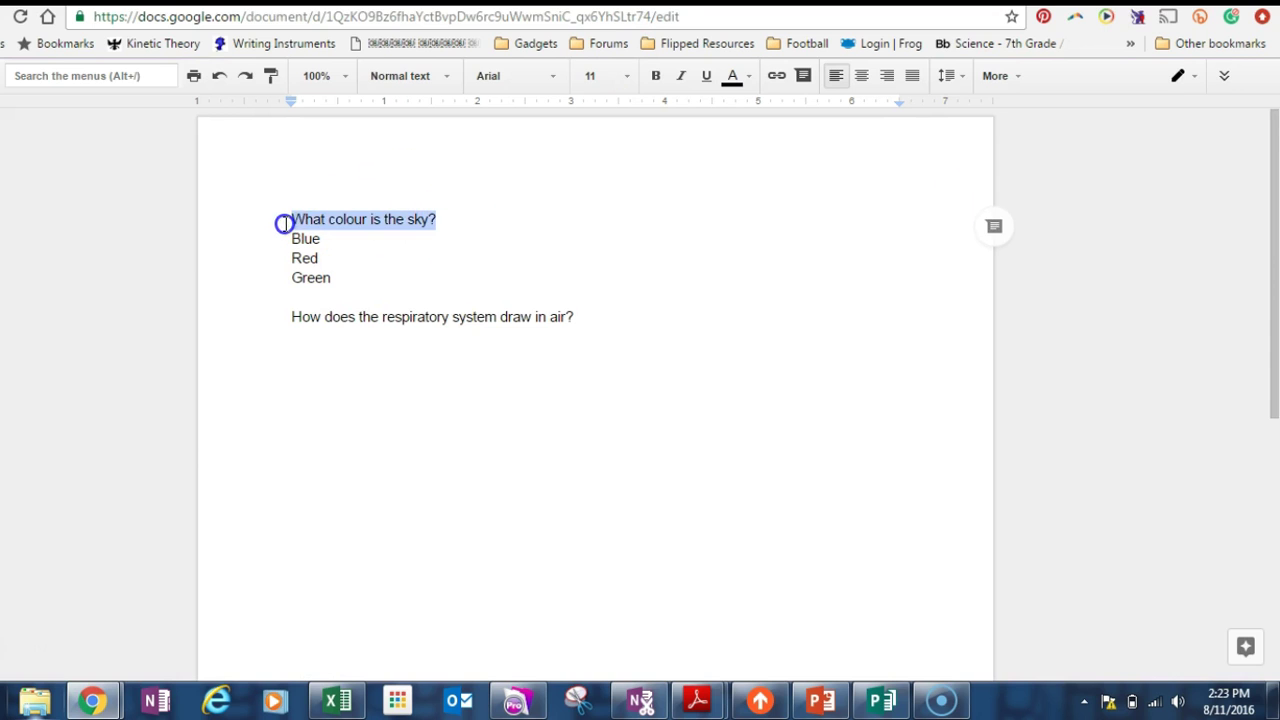
{"action": "key", "text": "ctrl+shift+Tab"}
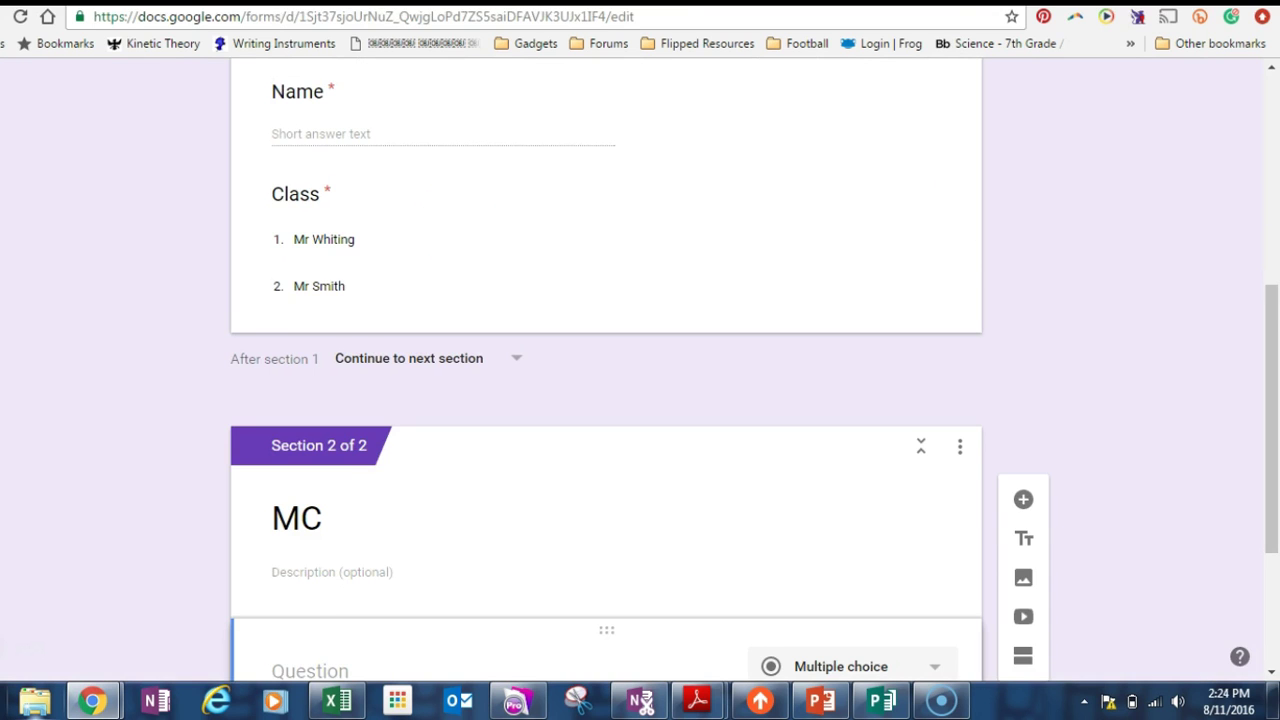
{"action": "left_click", "coordinate": [335, 660]}
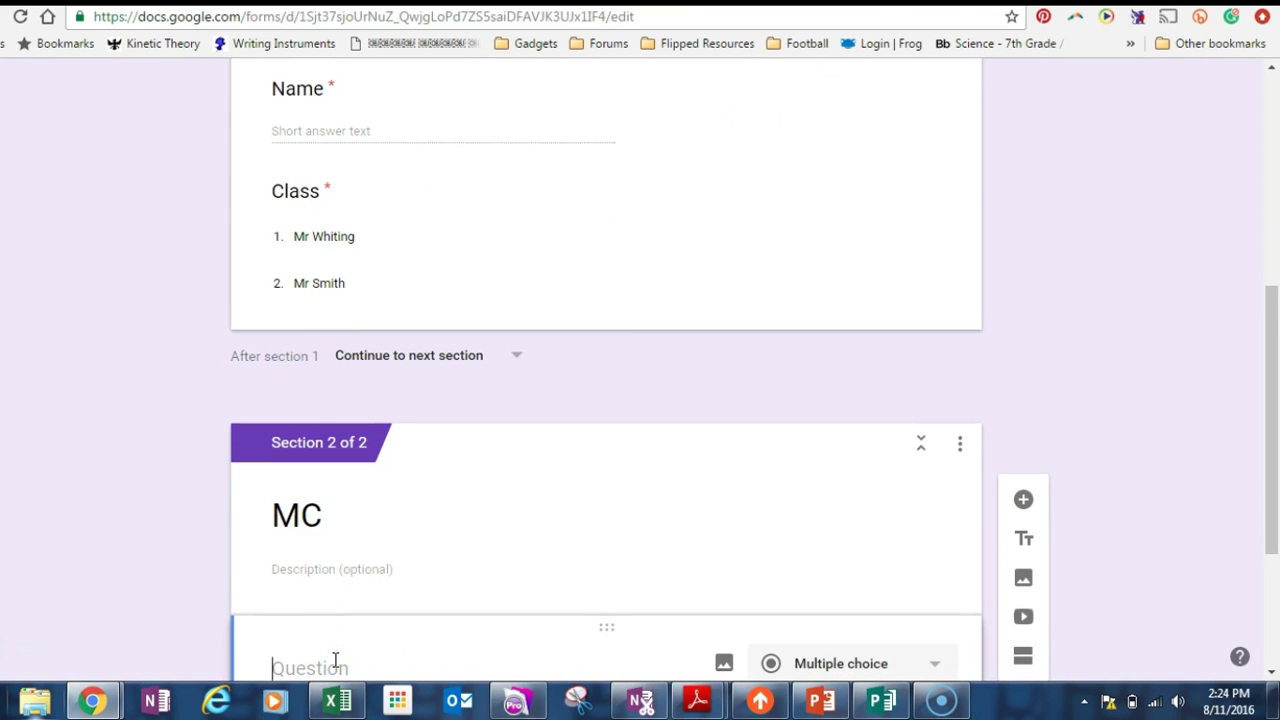
{"action": "key", "text": "ctrl+v"}
Copy Blue, Red and Green from the Google Docs document into the sky question as its answer options.
{"action": "left_click", "coordinate": [1275, 354]}
{"action": "left_click_drag", "start_coordinate": [1275, 354], "coordinate": [1275, 434]}
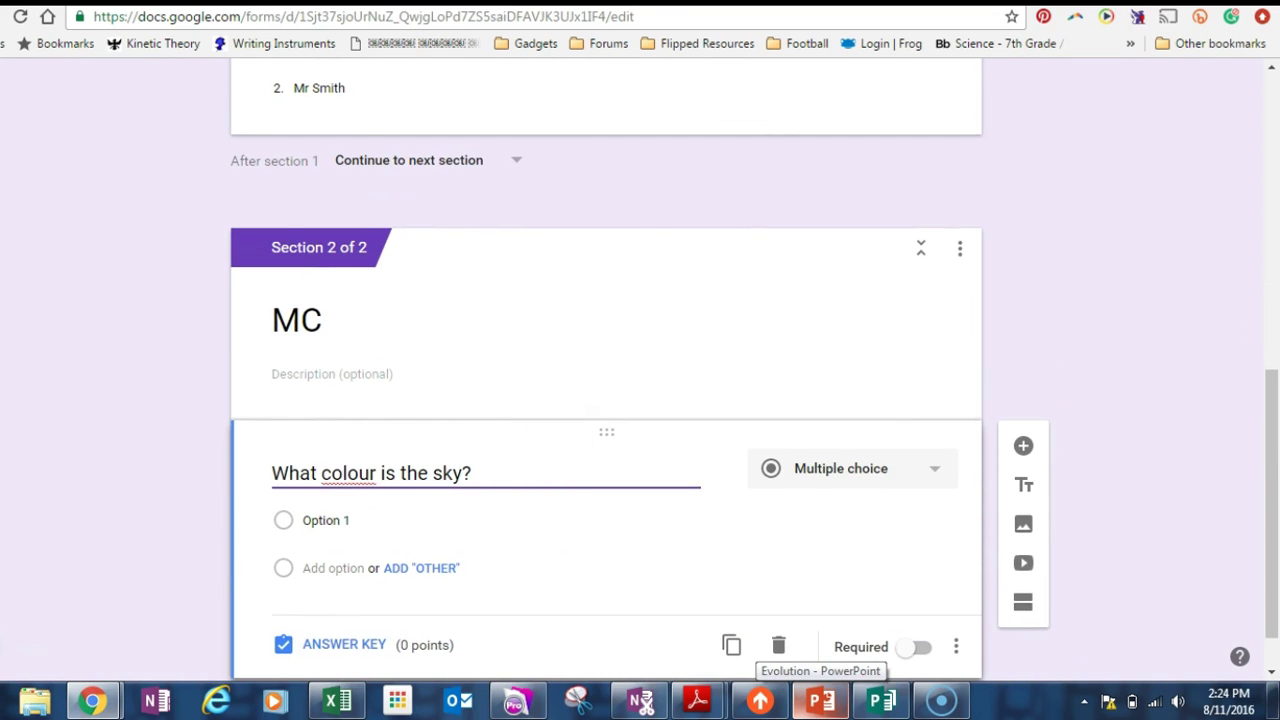
{"action": "key", "text": "ctrl+Tab"}
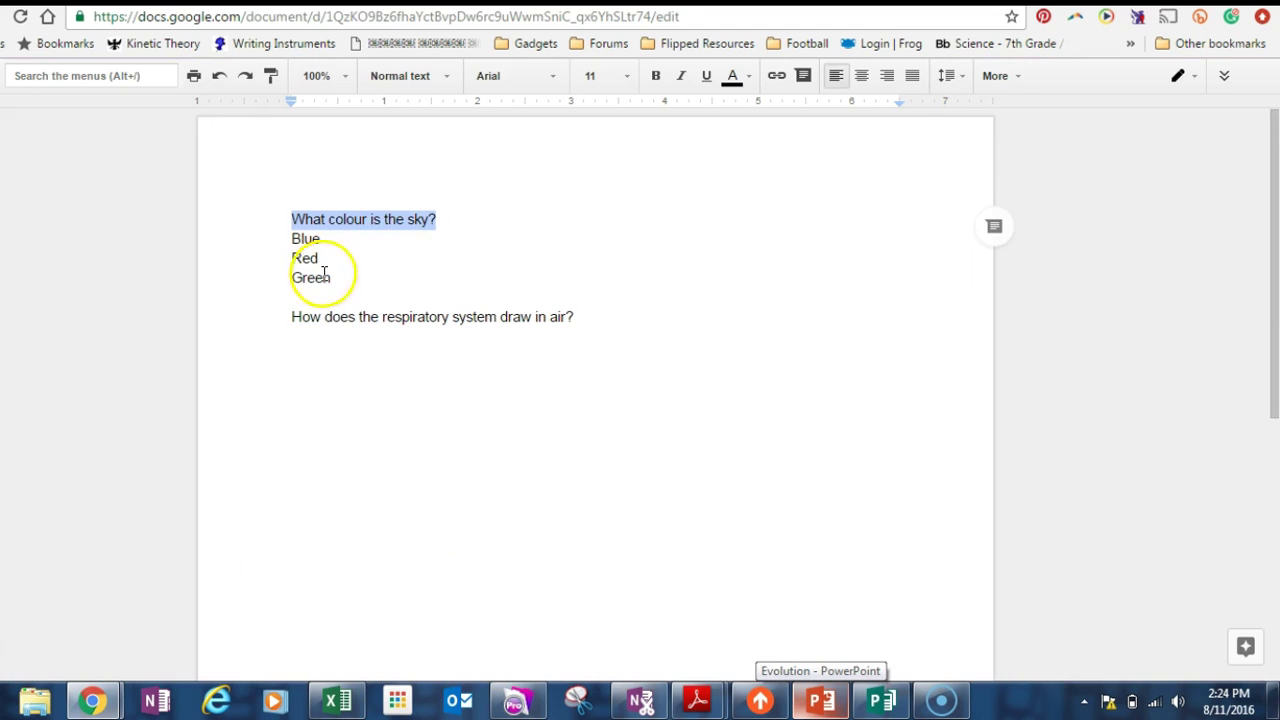
{"action": "left_click", "coordinate": [343, 277]}
{"action": "left_click_drag", "start_coordinate": [343, 277], "coordinate": [288, 243]}
{"action": "key", "text": "ctrl+c"}
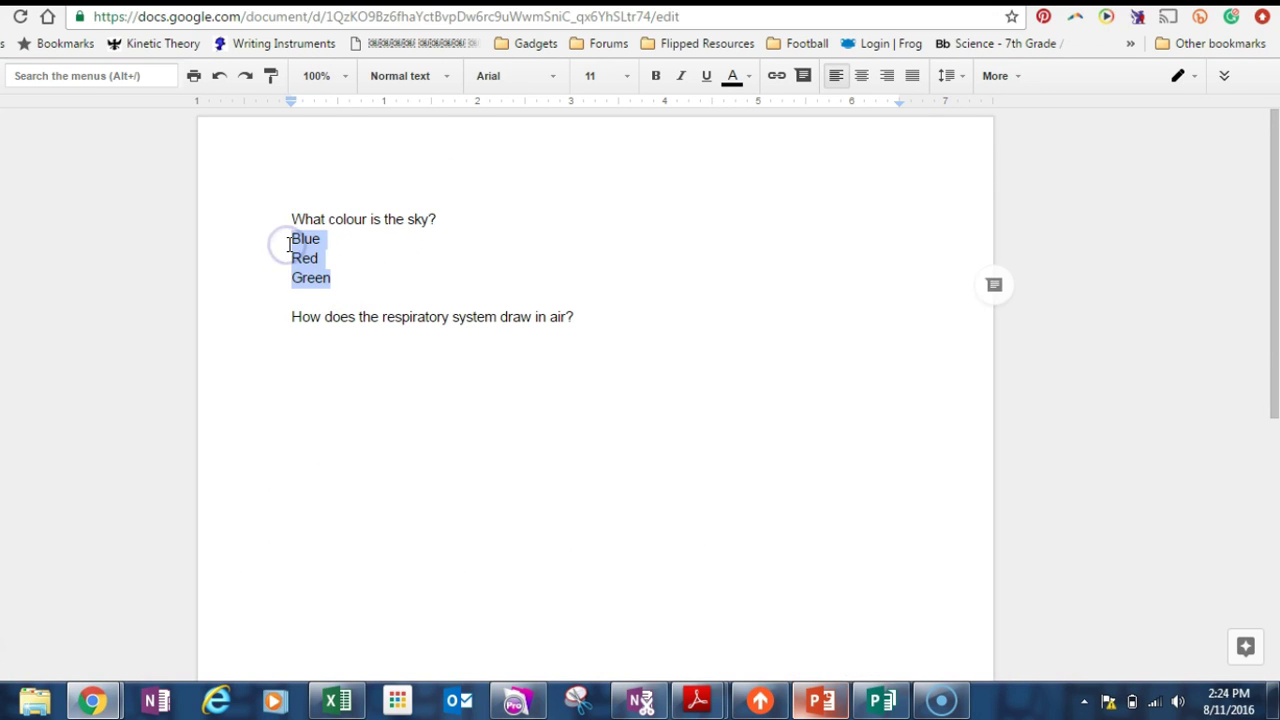
{"action": "key", "text": "ctrl+Tab"}
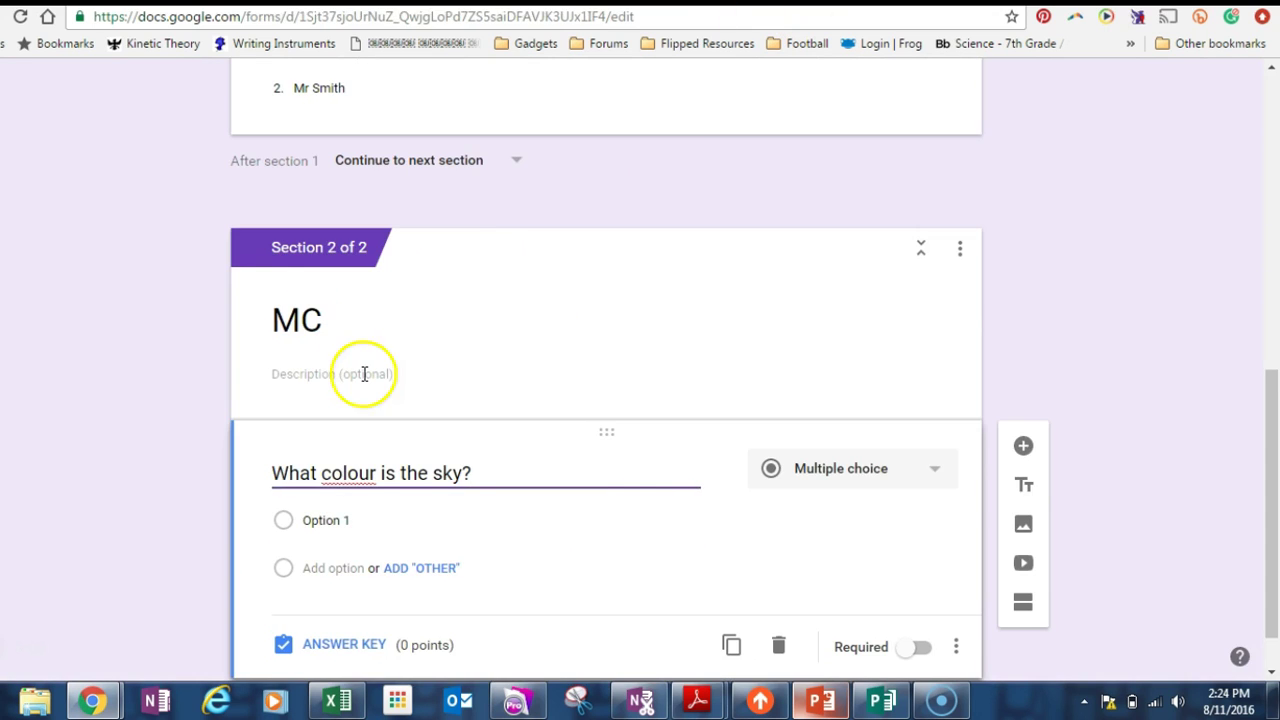
{"action": "left_click", "coordinate": [330, 520]}
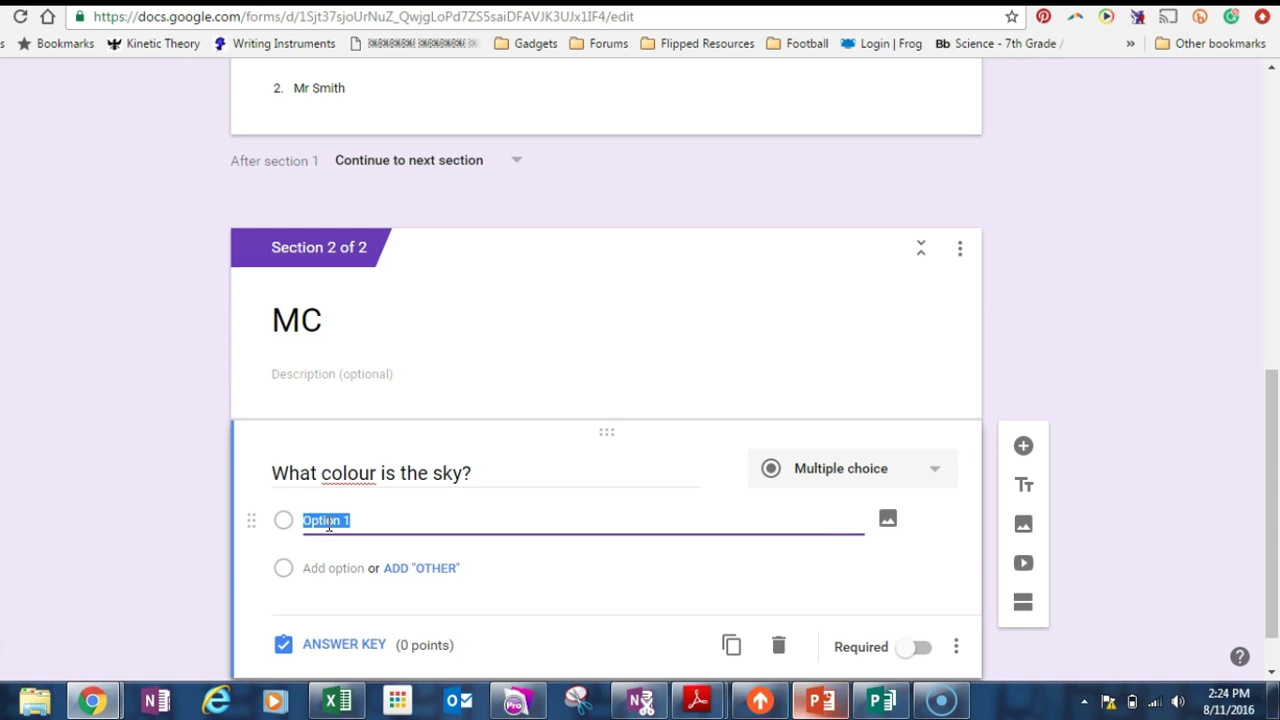
{"action": "key", "text": "ctrl+v"}
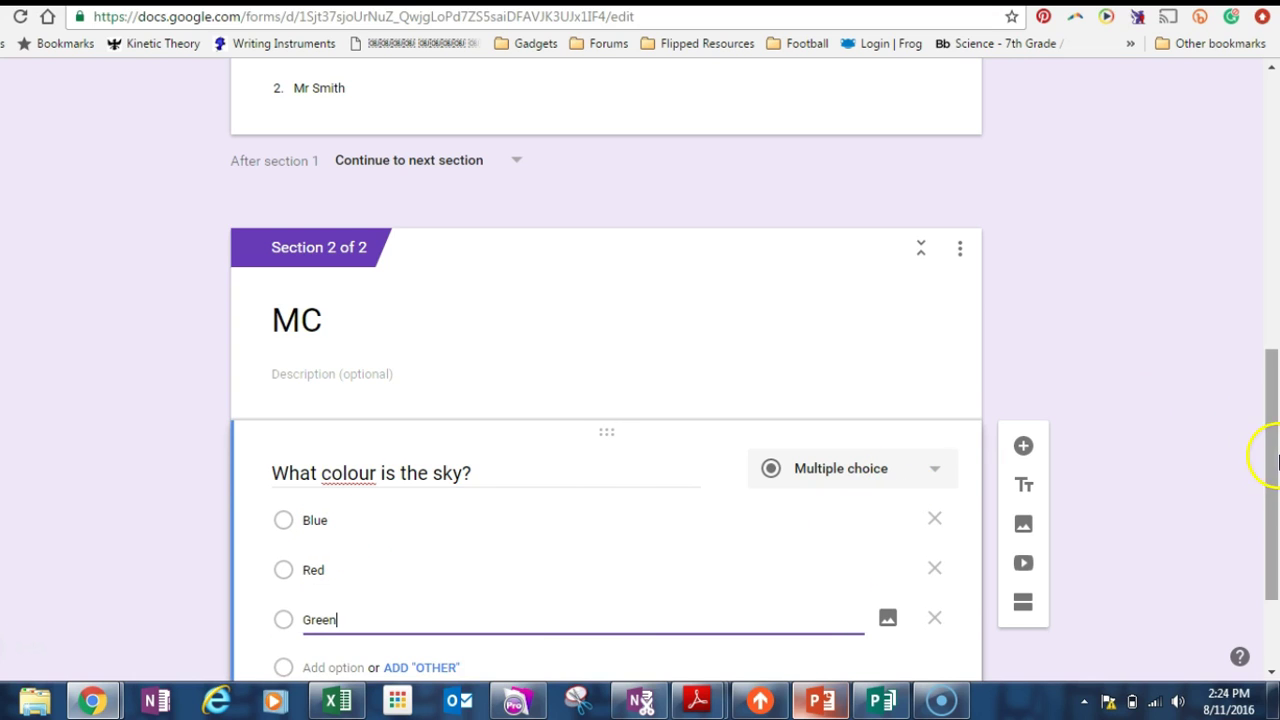
Set Blue as the sky question's correct answer worth 1 point, and shuffle its option order.
{"action": "left_click_drag", "start_coordinate": [1271, 475], "coordinate": [1274, 537]}
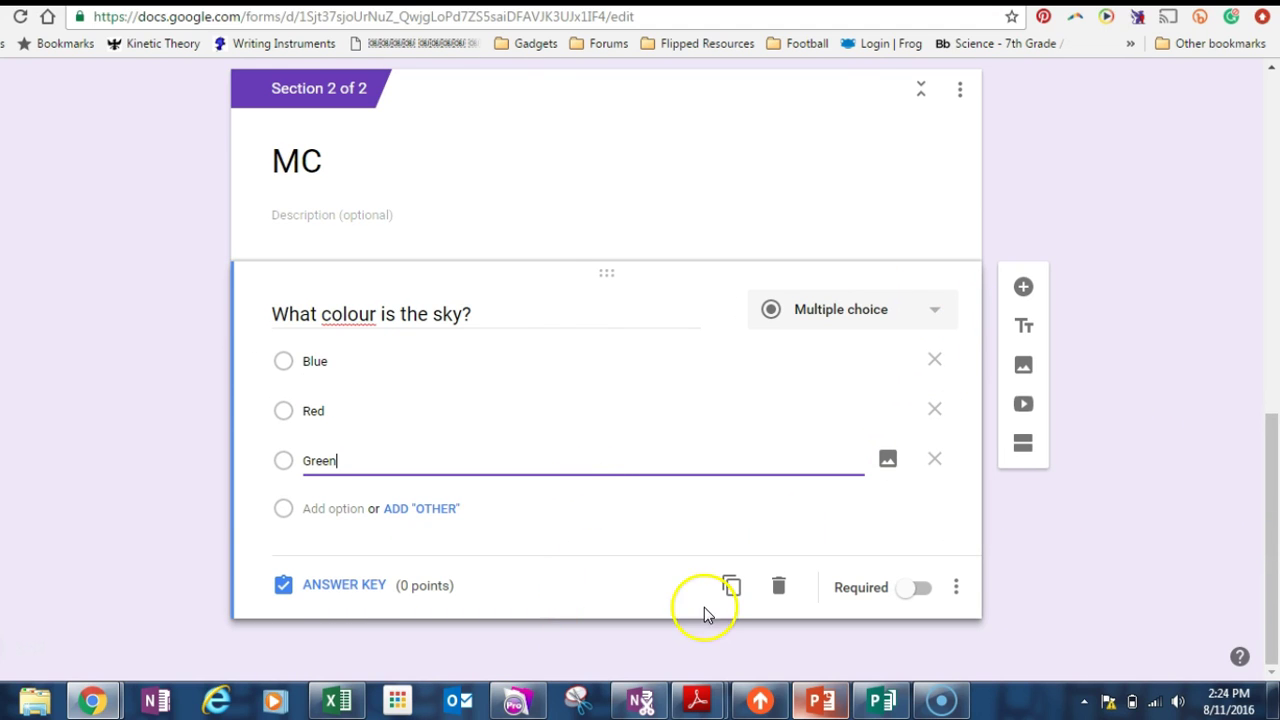
{"action": "left_click", "coordinate": [343, 595]}
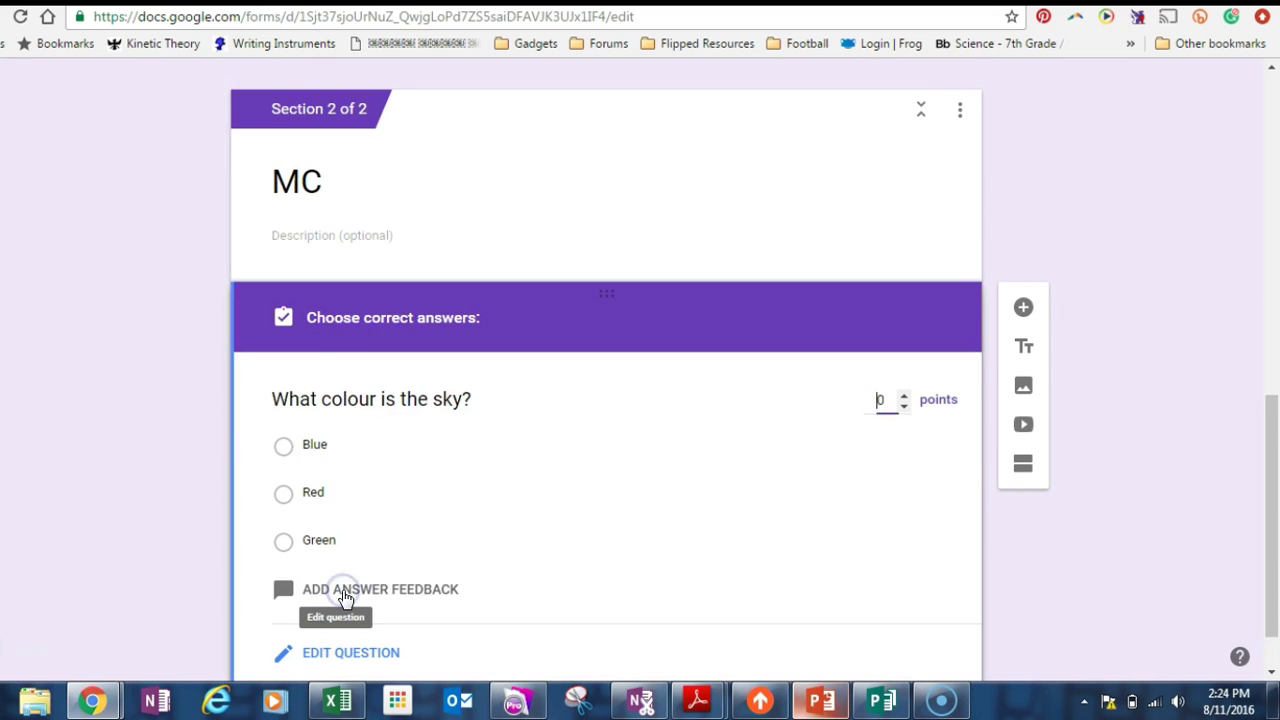
{"action": "left_click", "coordinate": [281, 448]}
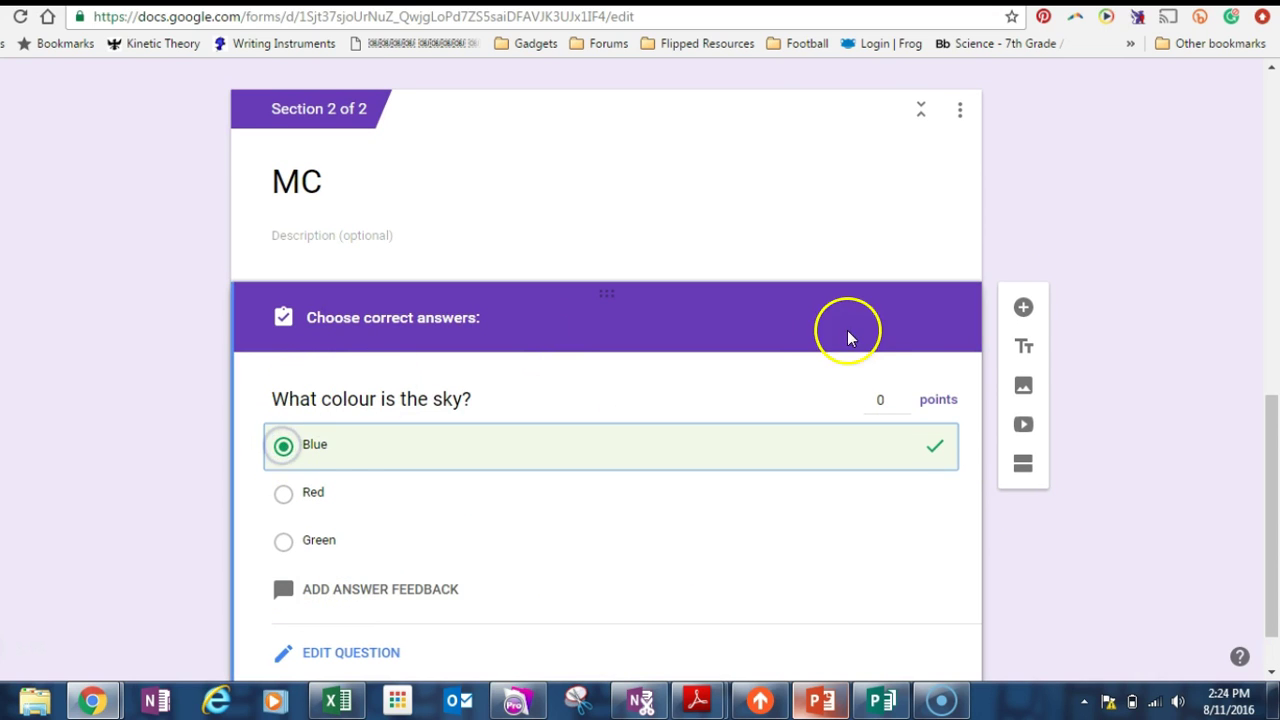
{"action": "left_click", "coordinate": [903, 394]}
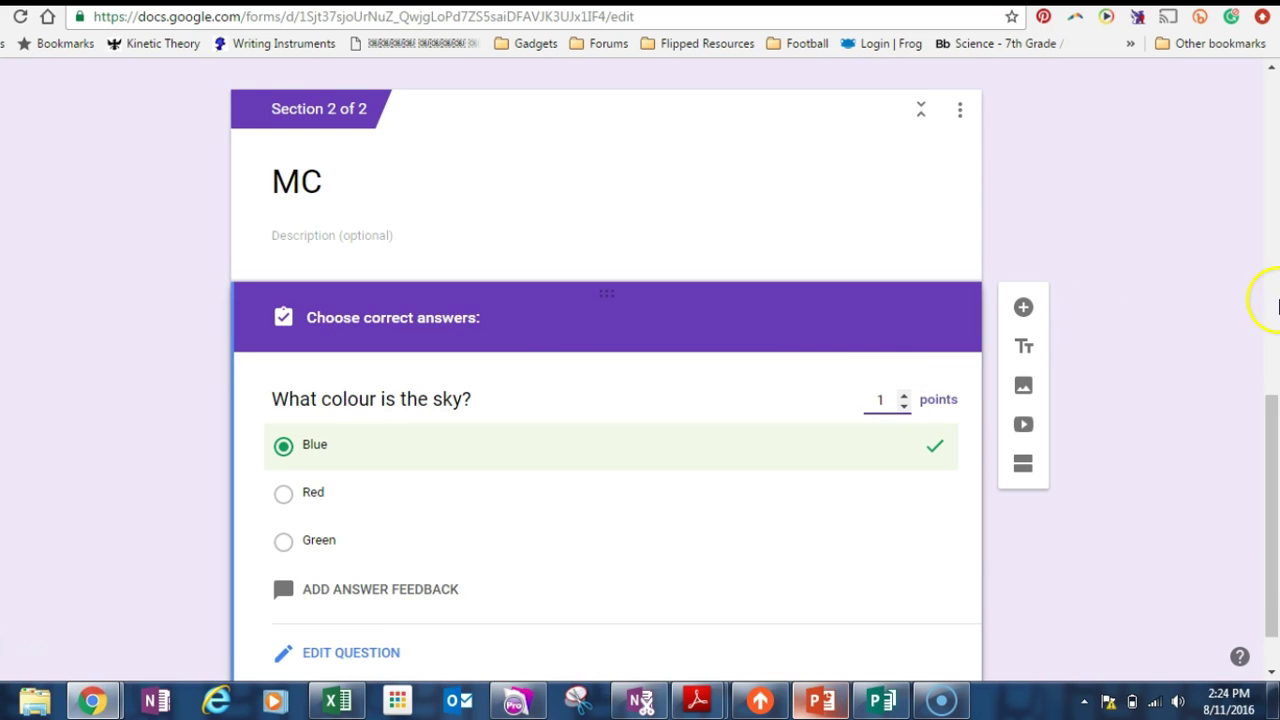
{"action": "left_click_drag", "start_coordinate": [1270, 418], "coordinate": [1270, 445]}
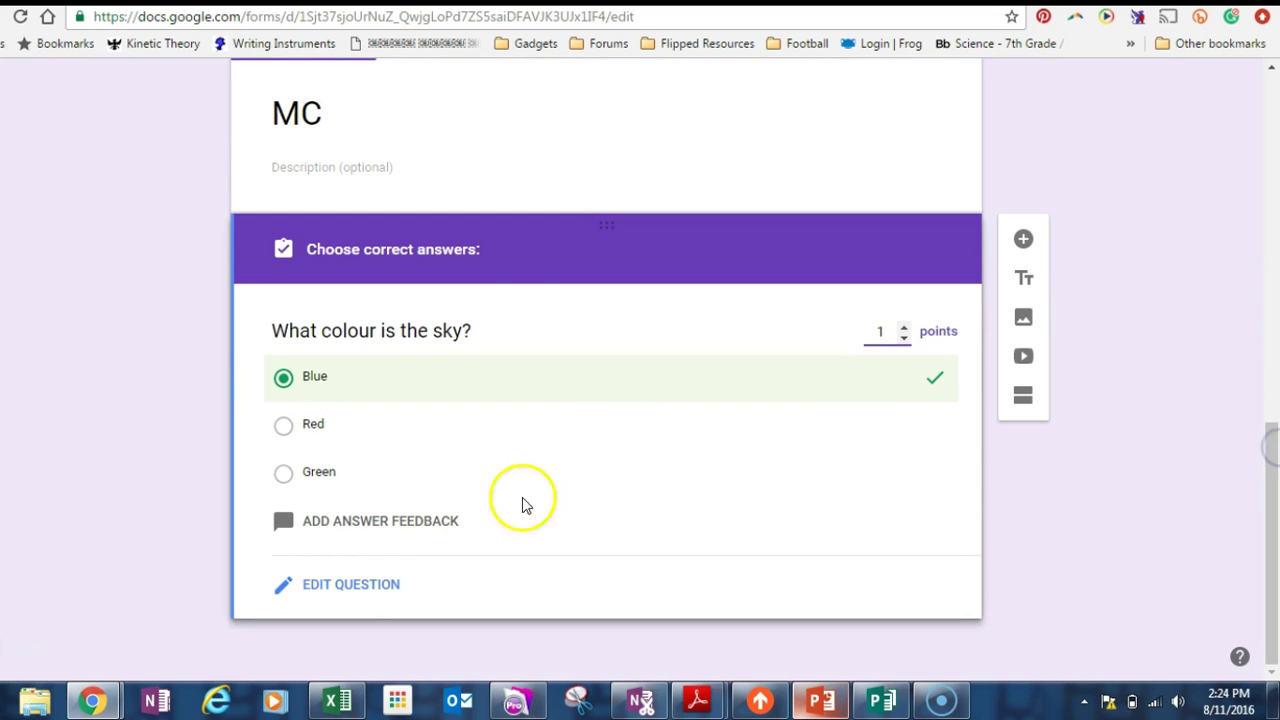
{"action": "left_click", "coordinate": [367, 585]}
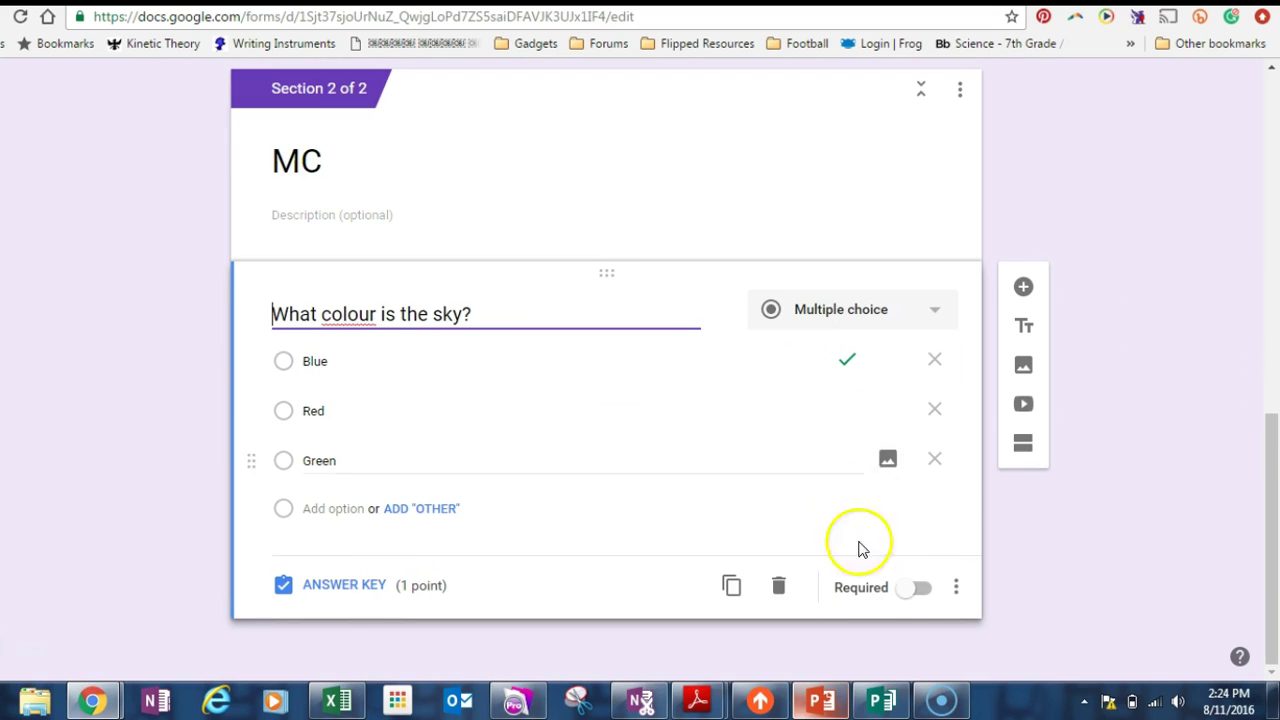
{"action": "left_click", "coordinate": [957, 590]}
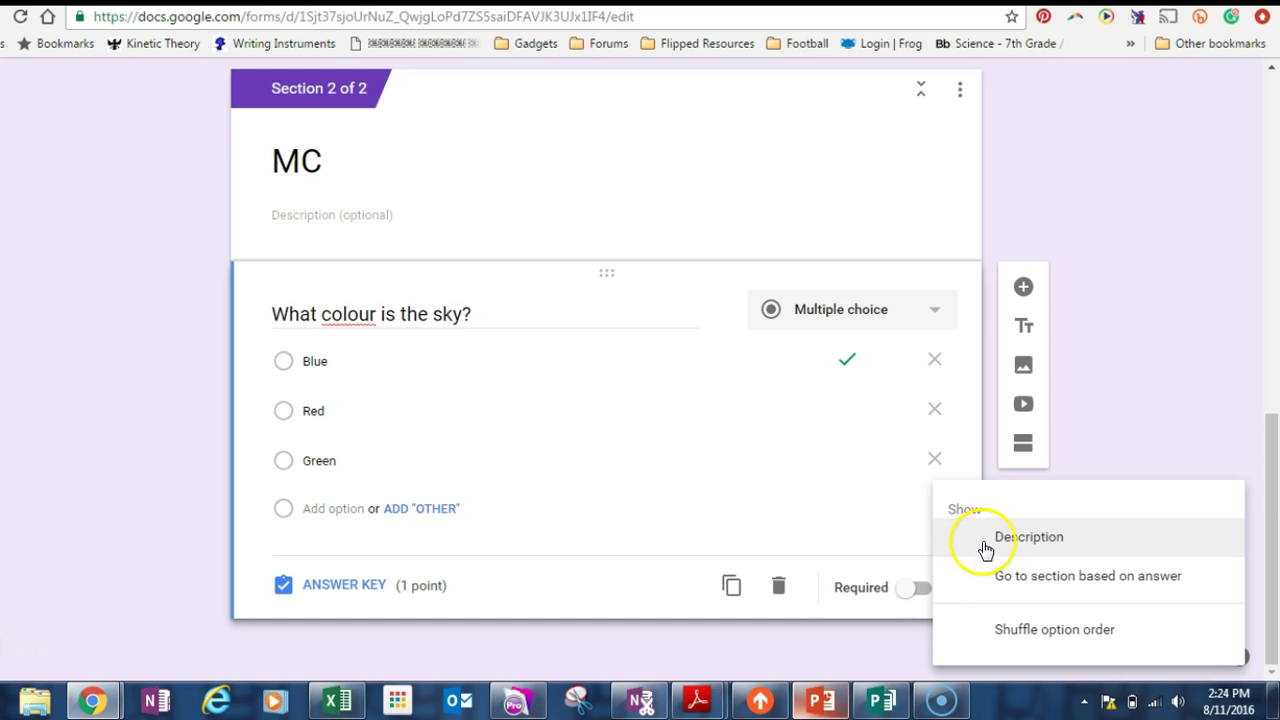
{"action": "left_click", "coordinate": [1081, 631]}
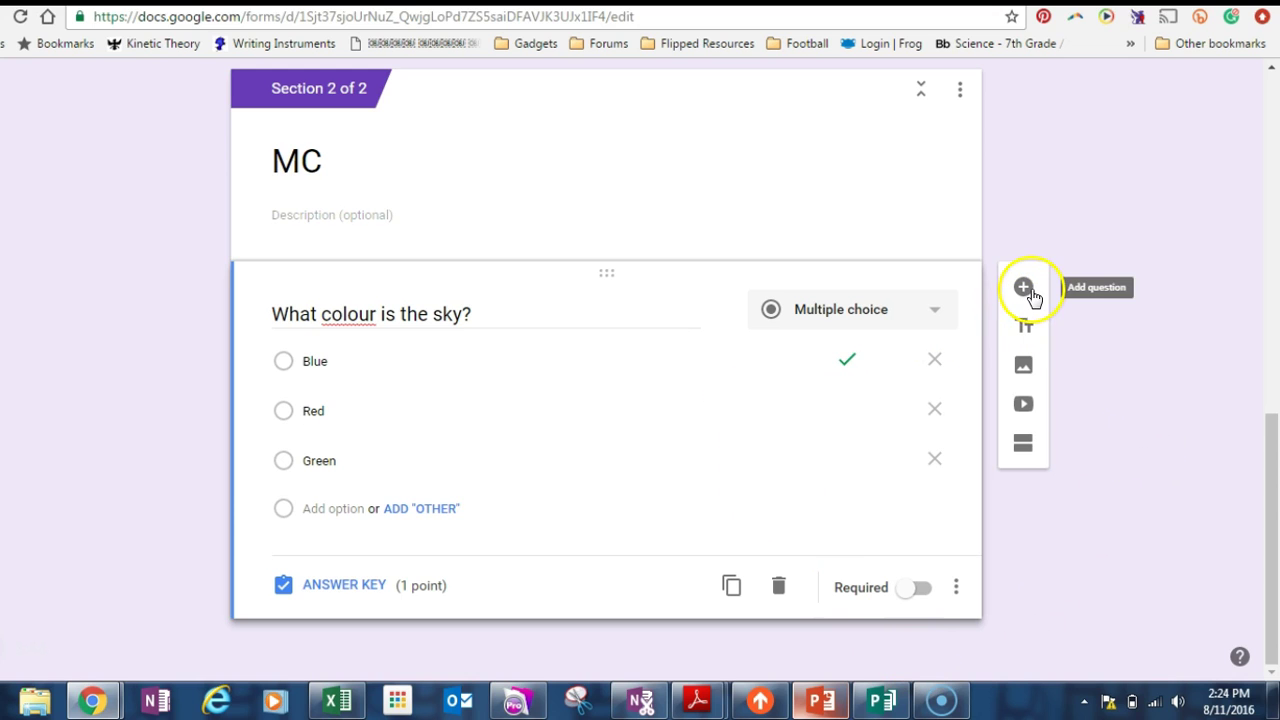
Add a new section after the sky question and title it "ER".
{"action": "left_click", "coordinate": [1023, 446]}
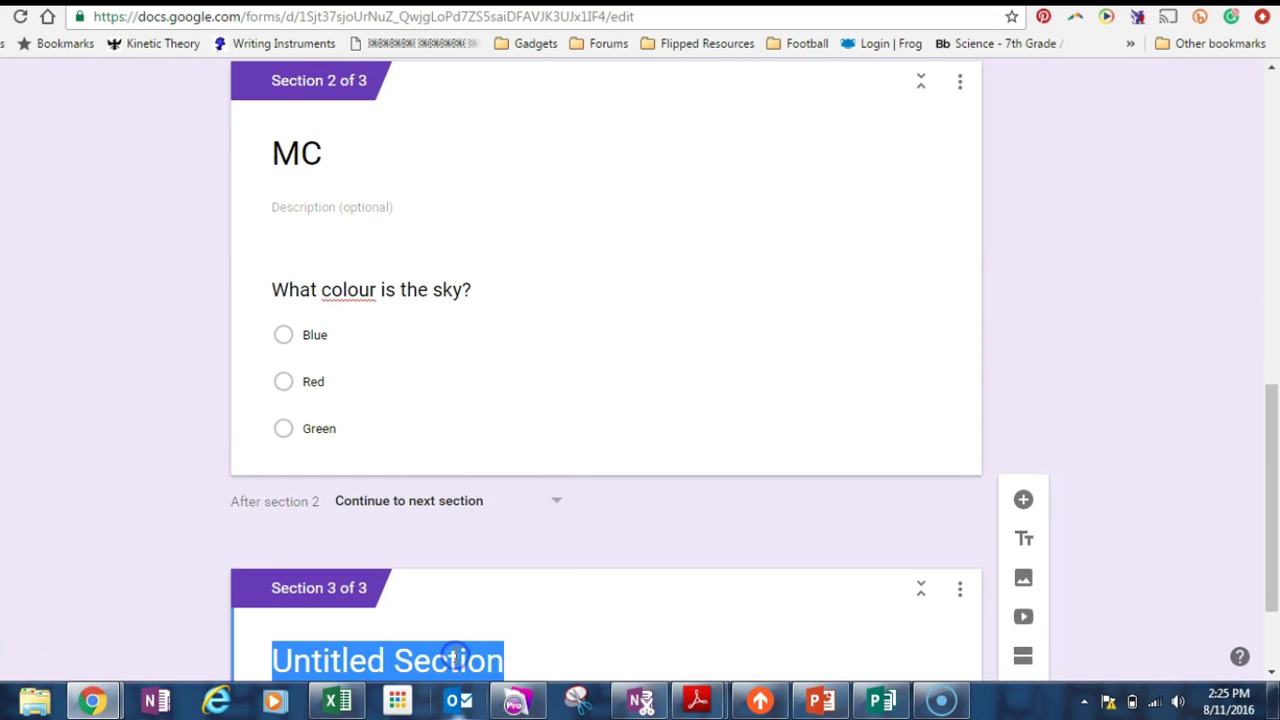
{"action": "type", "text": "ER"}
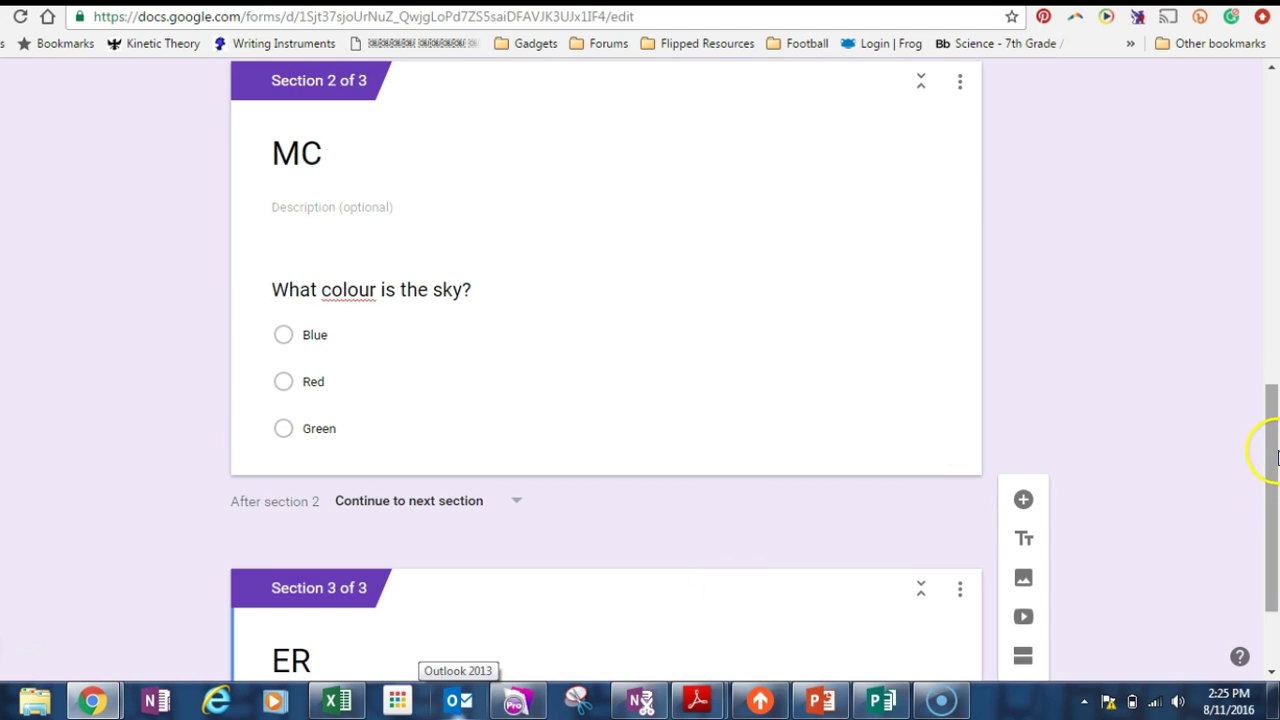
{"action": "left_click_drag", "start_coordinate": [1268, 451], "coordinate": [1268, 503]}
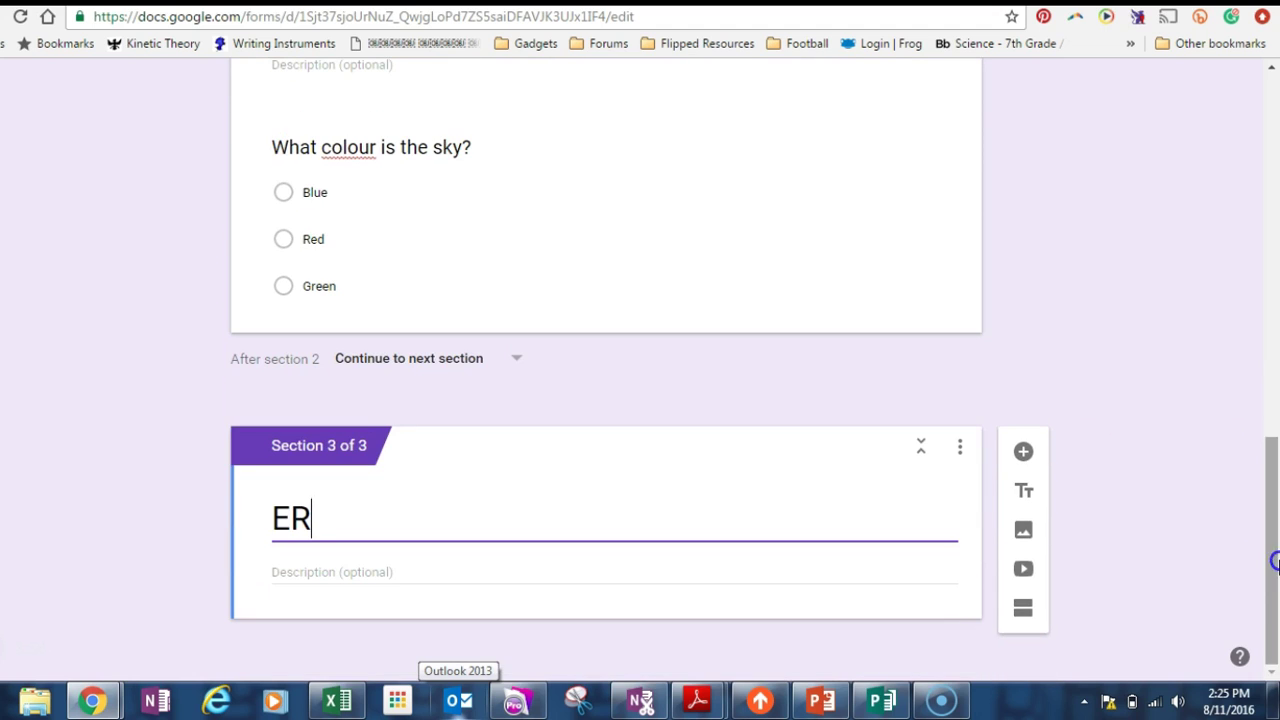
Add a question to the ER section titled "How does the respiratory system draw in air?", copied from the Google Docs document.
{"action": "left_click", "coordinate": [1023, 450]}
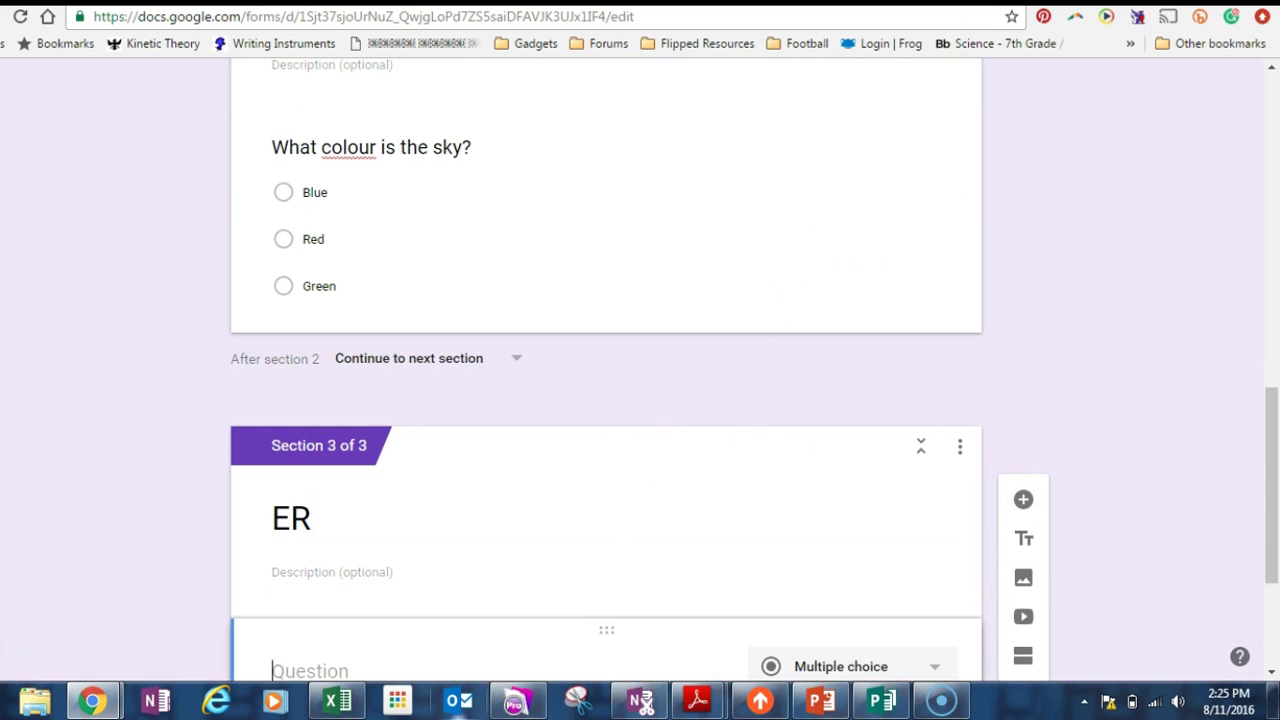
{"action": "key", "text": "ctrl+Tab"}
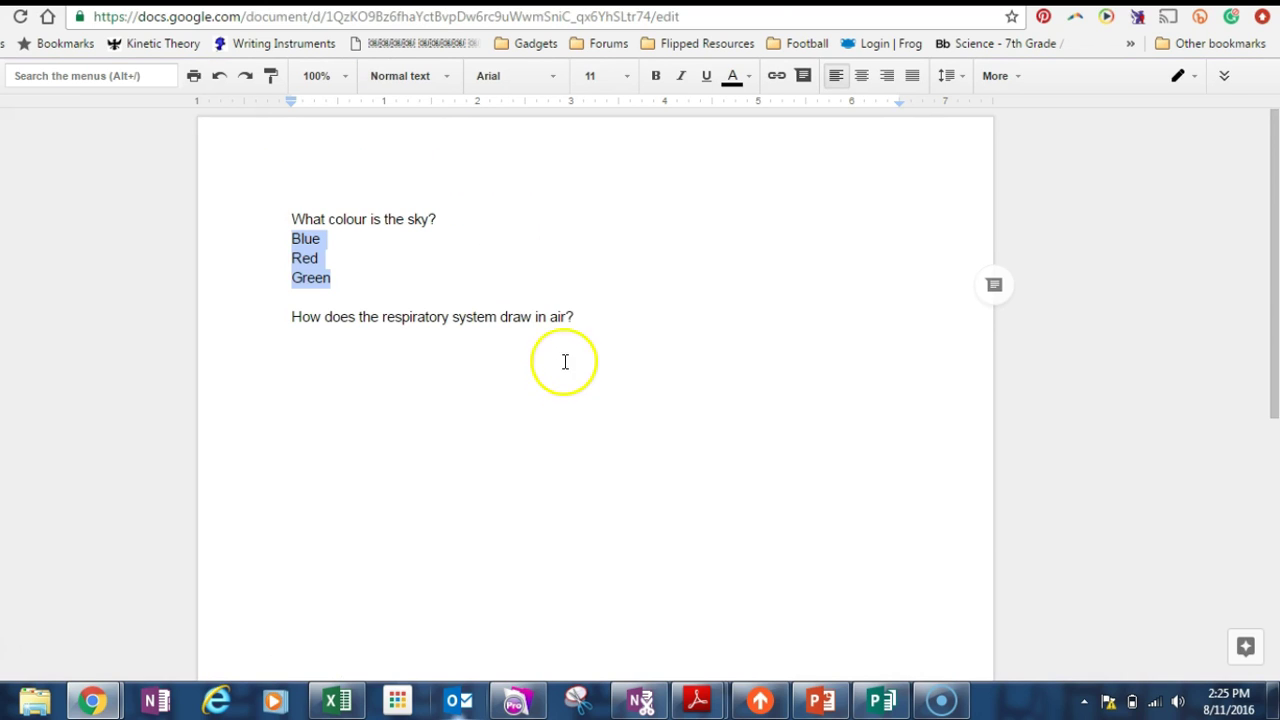
{"action": "left_click_drag", "start_coordinate": [575, 318], "coordinate": [298, 394]}
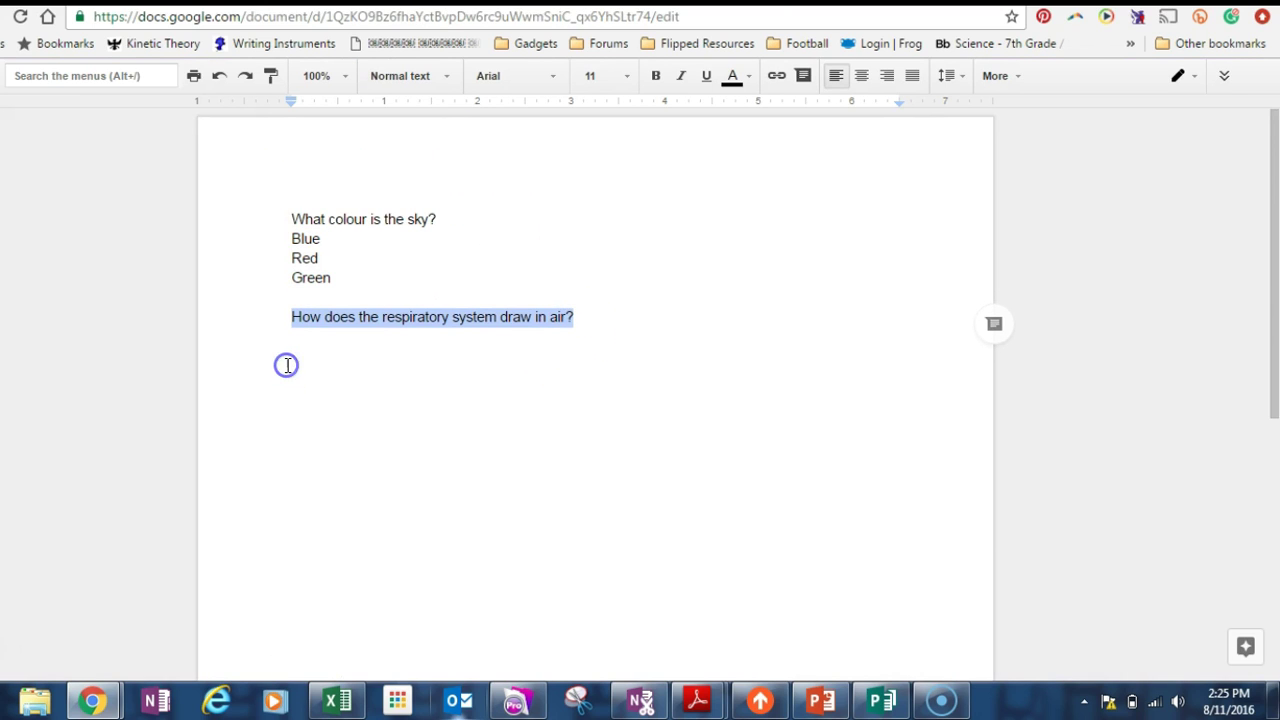
{"action": "key", "text": "ctrl+shift+Tab"}
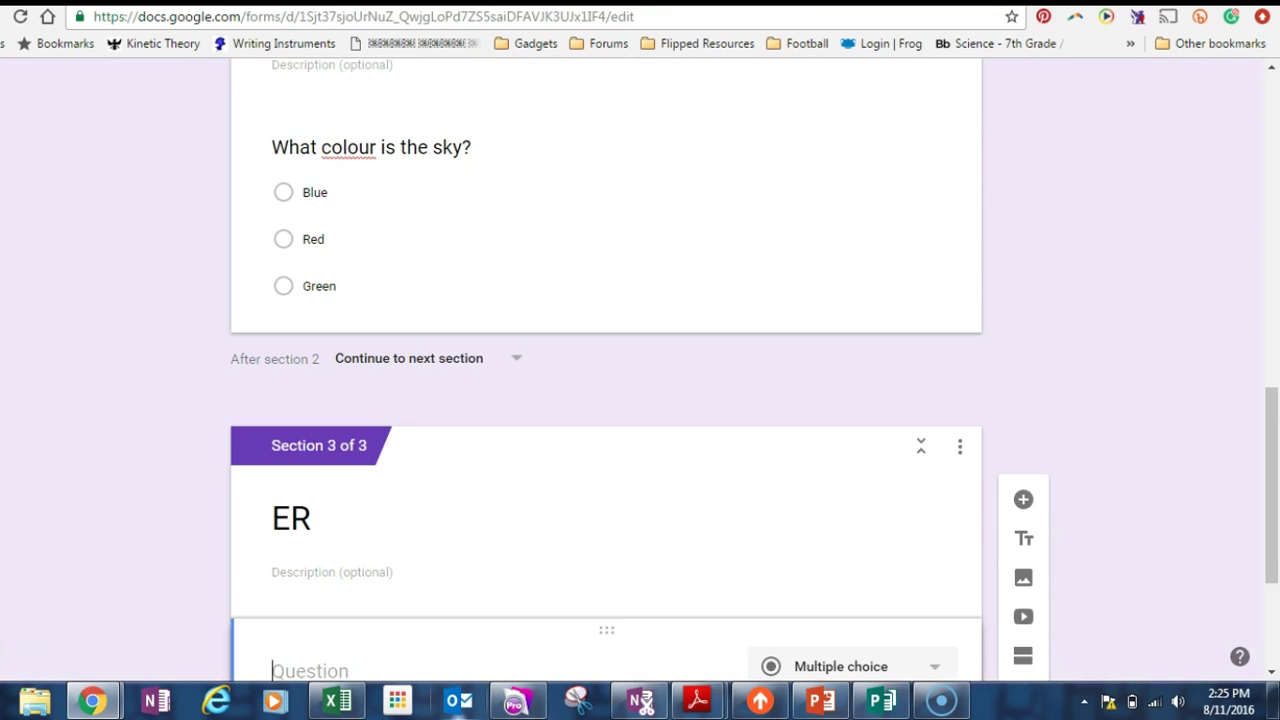
{"action": "type", "text": "How does the respiratory system draw in air?"}
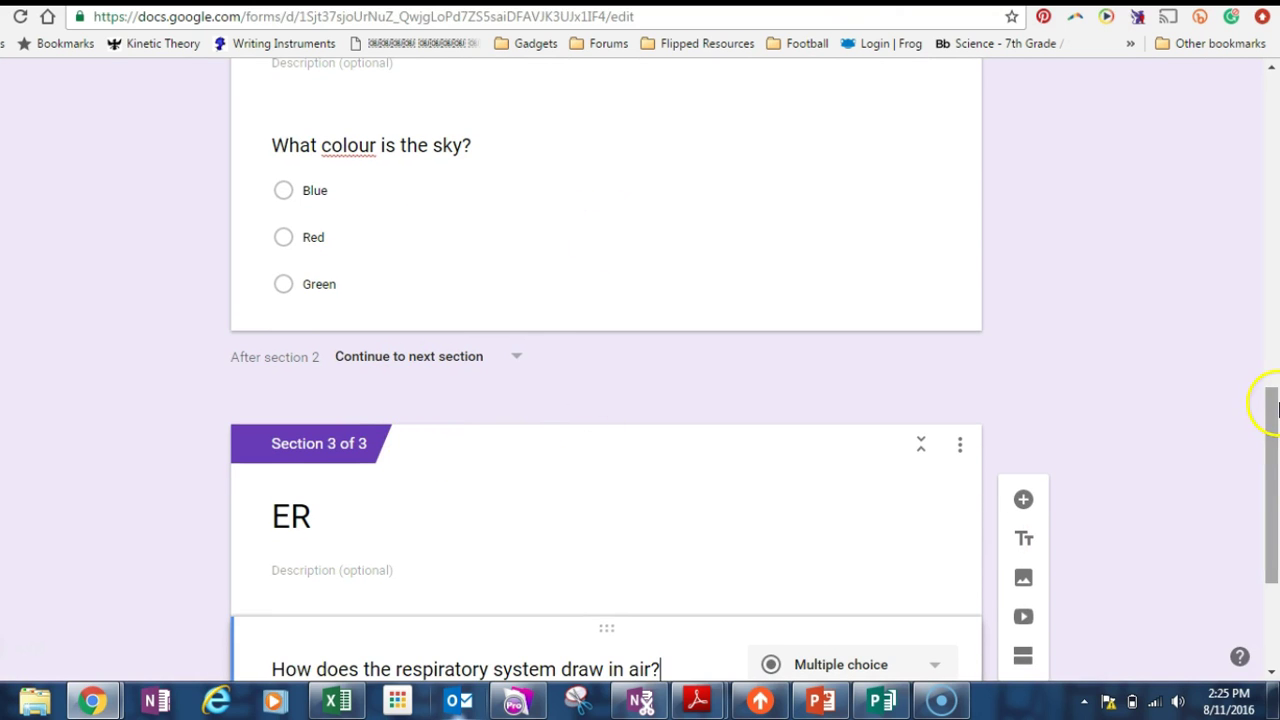
Change the respiratory system question's type to Paragraph.
{"action": "left_click_drag", "start_coordinate": [1273, 430], "coordinate": [1268, 509]}
{"action": "left_click", "coordinate": [945, 412]}
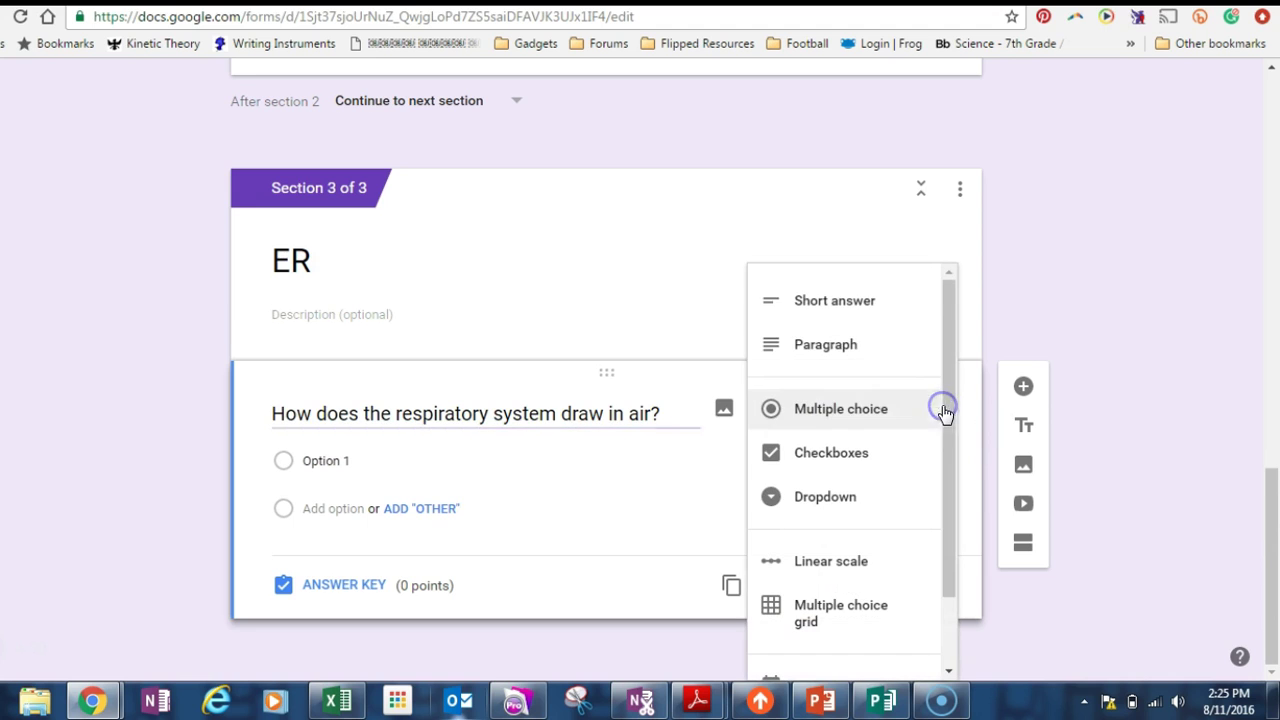
{"action": "left_click", "coordinate": [853, 342]}
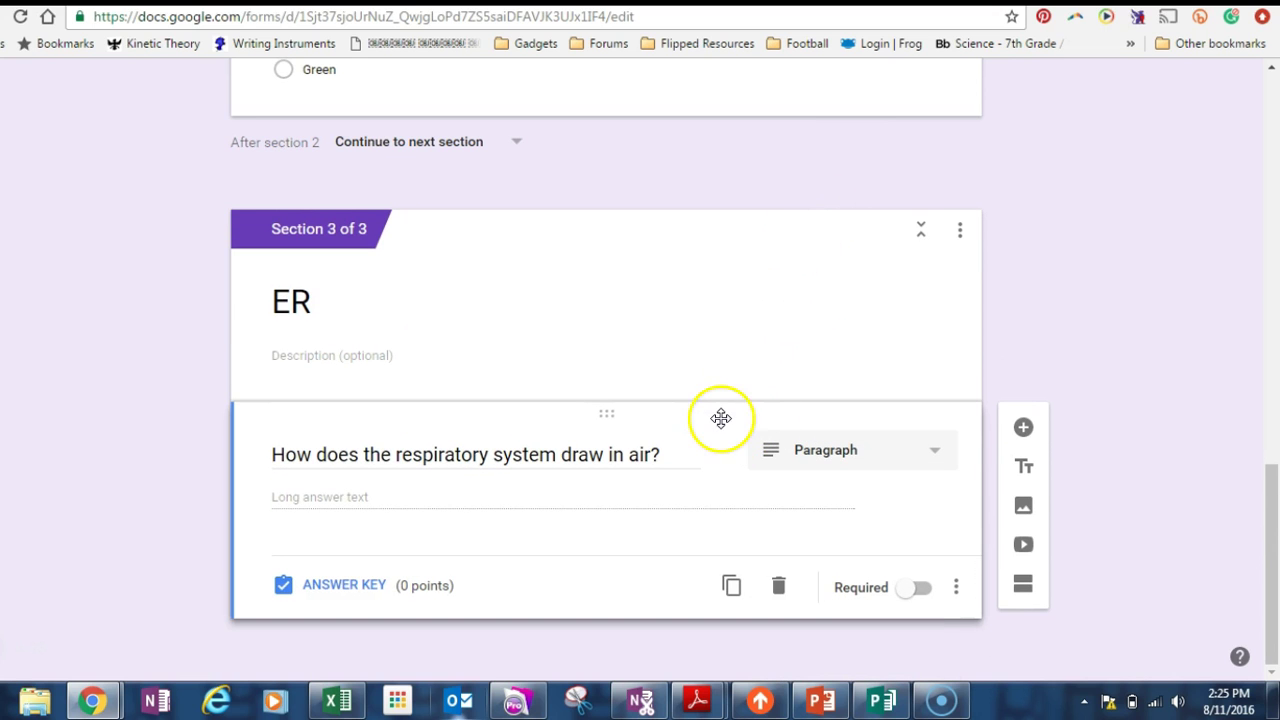
Insert the lungs diagram into the respiratory system question by URL, using the image address copied from the Google image results.
{"action": "left_click", "coordinate": [722, 450]}
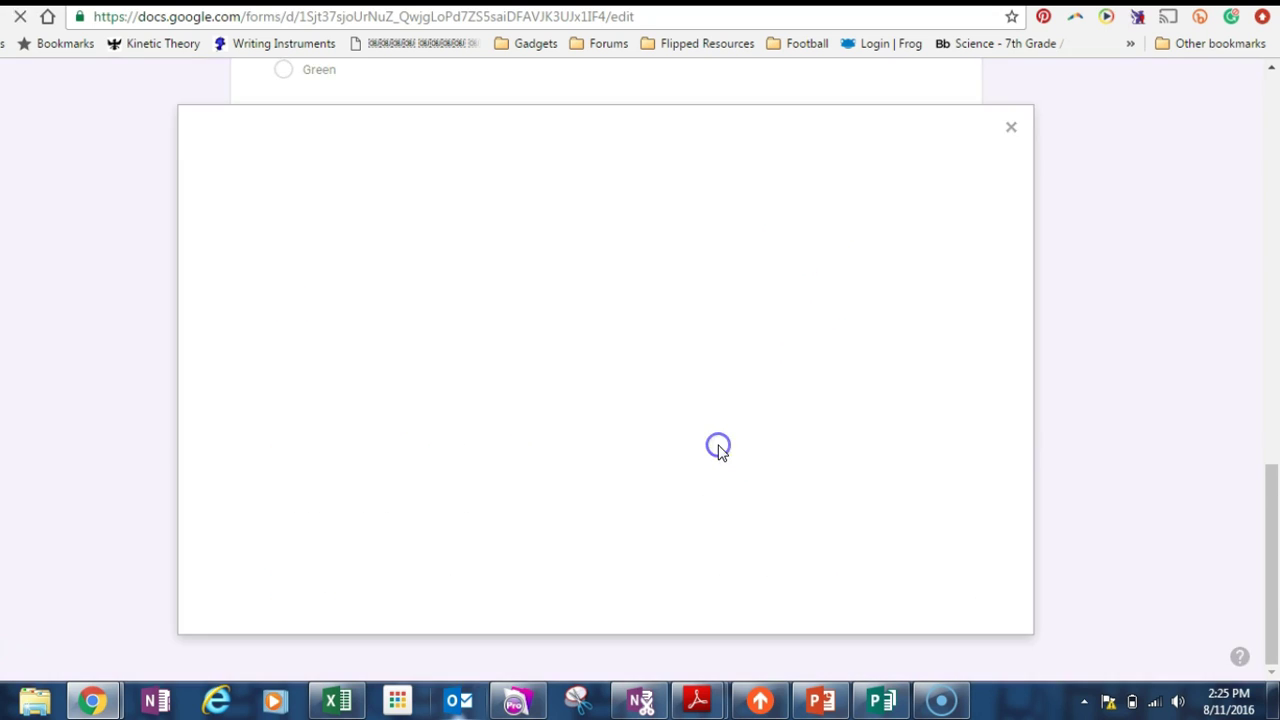
{"action": "left_click", "coordinate": [1012, 130]}
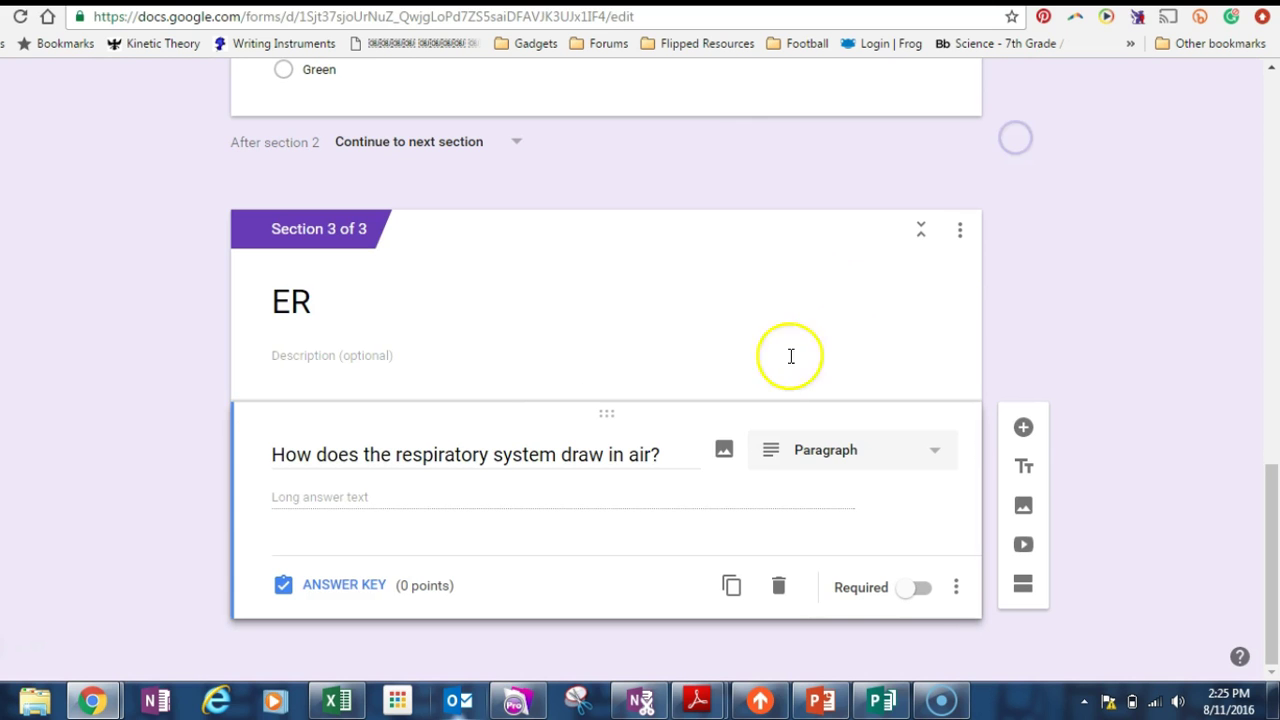
{"action": "left_click", "coordinate": [723, 453]}
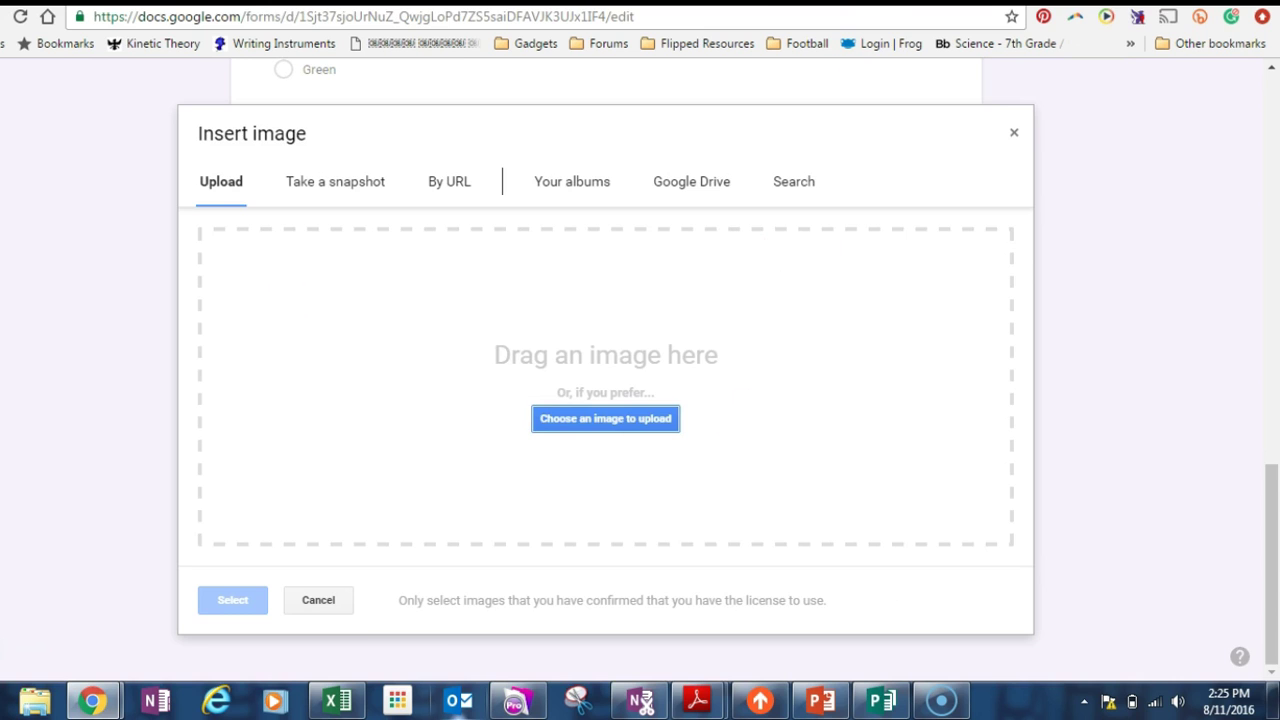
{"action": "key", "text": "ctrl+Tab"}
{"action": "right_click", "coordinate": [406, 344]}
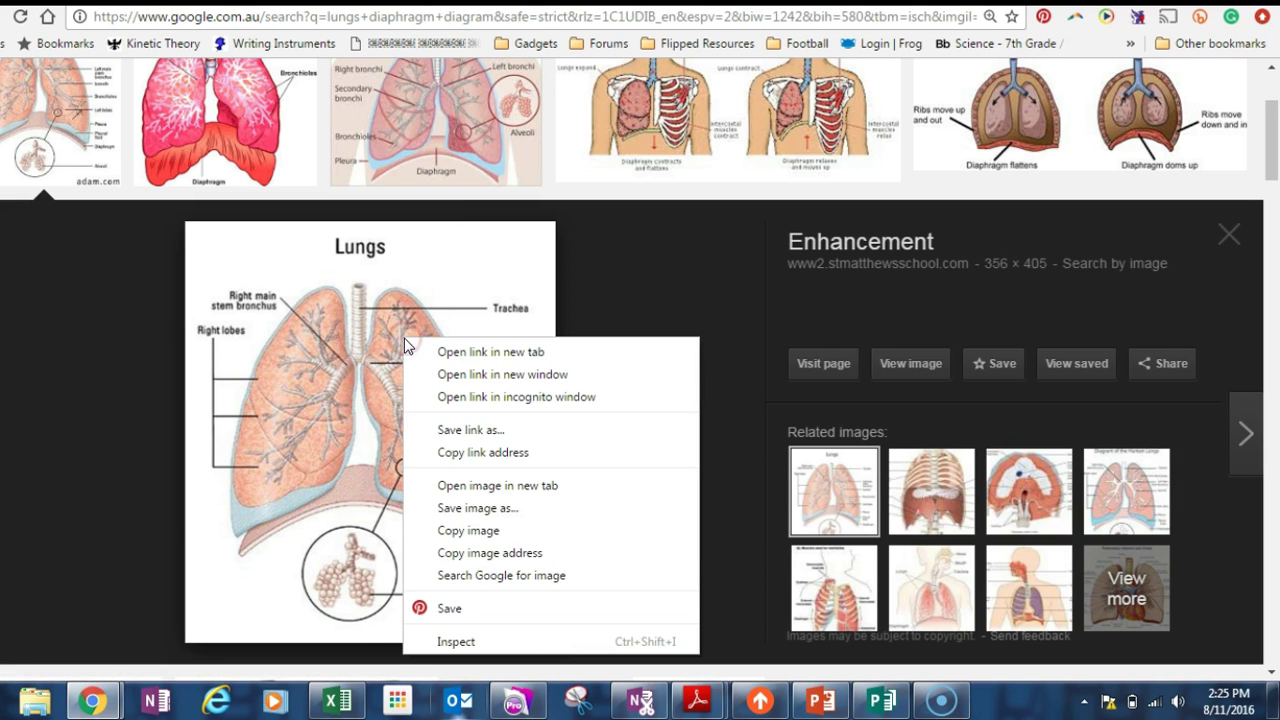
{"action": "left_click", "coordinate": [505, 557]}
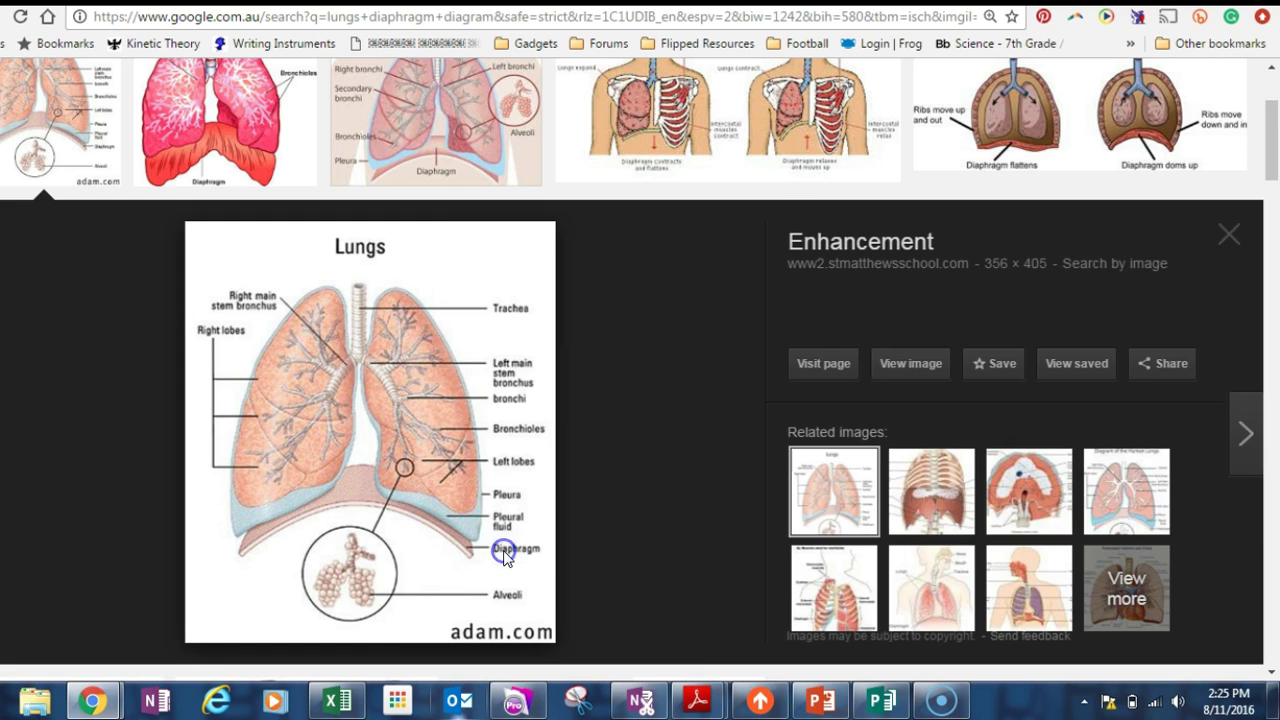
{"action": "key", "text": "ctrl+Tab"}
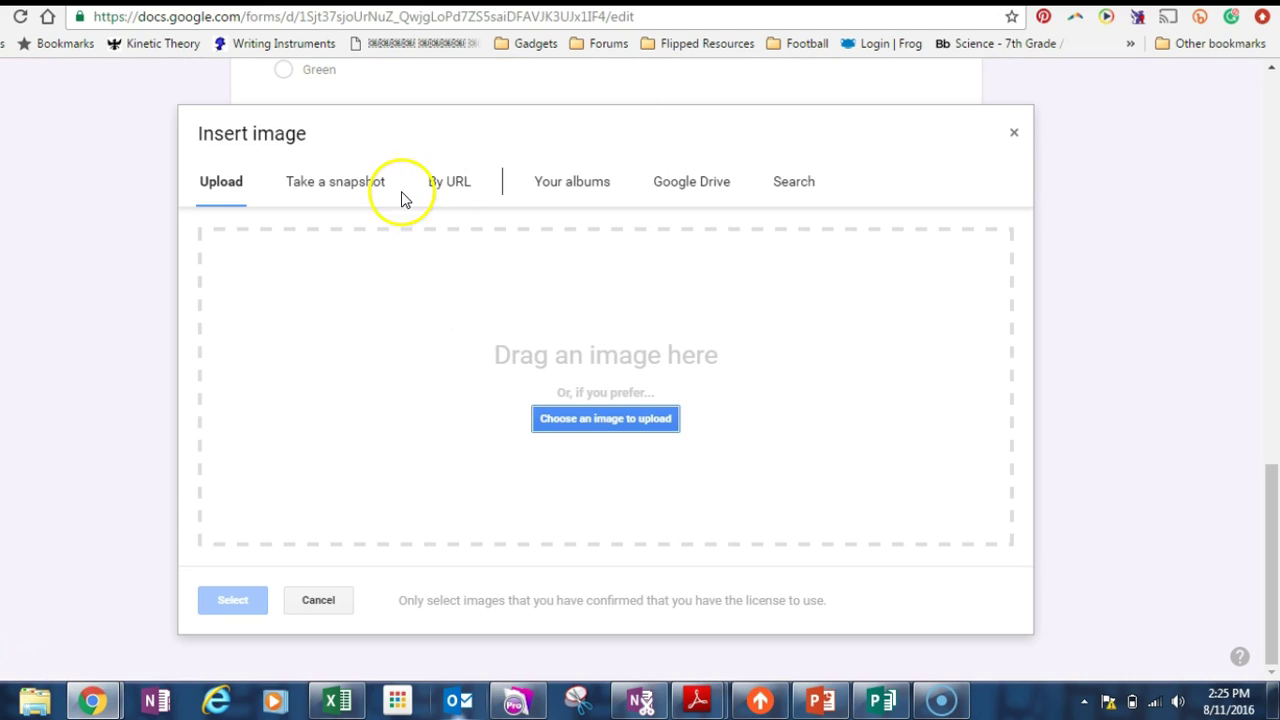
{"action": "left_click", "coordinate": [449, 183]}
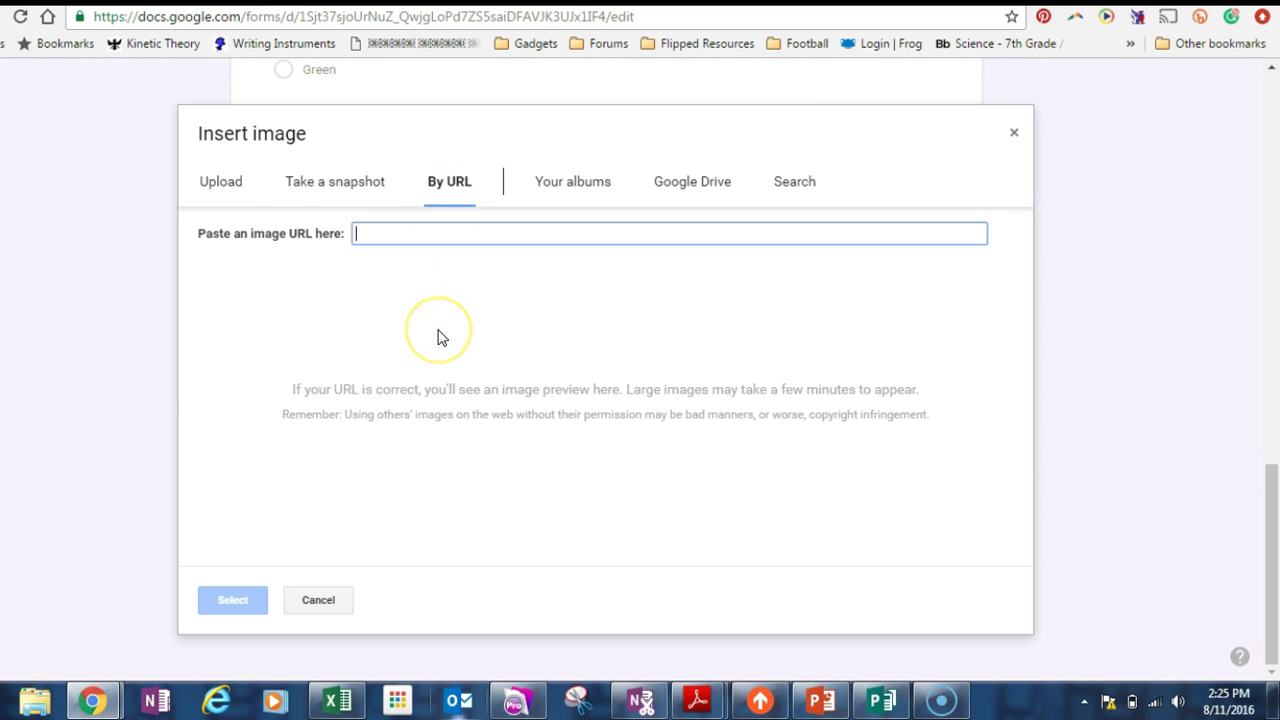
{"action": "key", "text": "ctrl+v"}
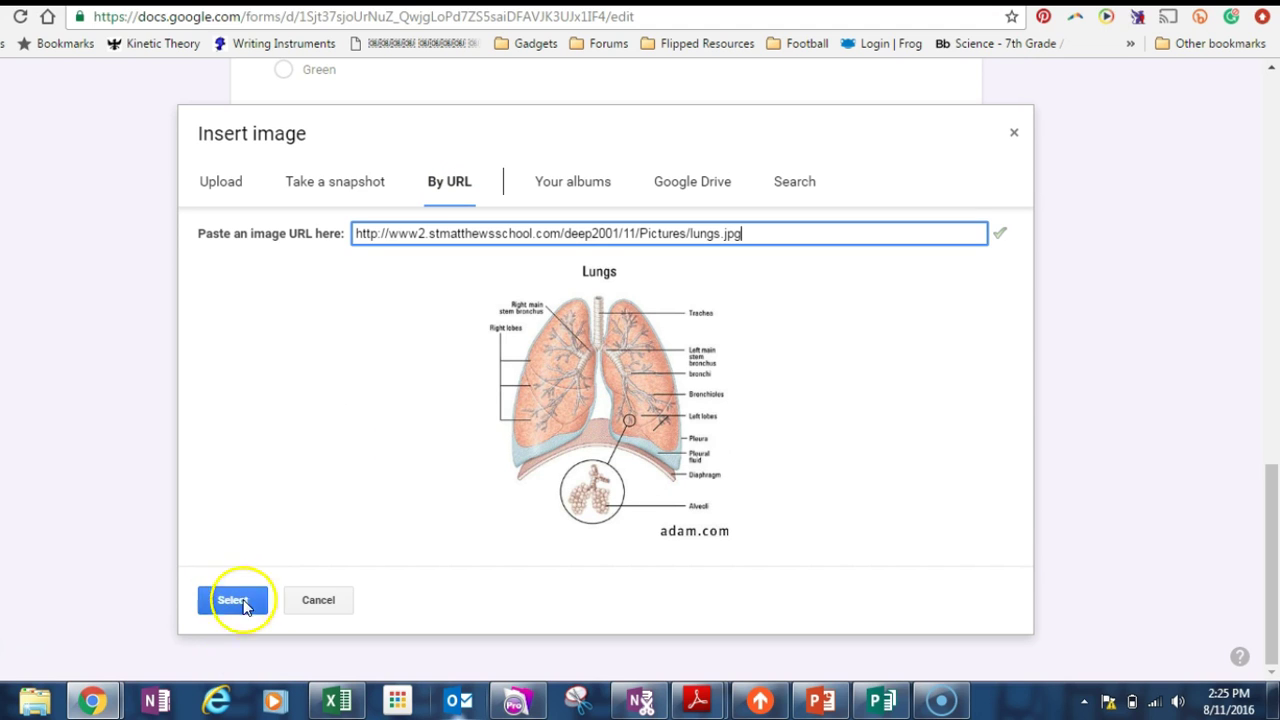
{"action": "left_click", "coordinate": [241, 605]}
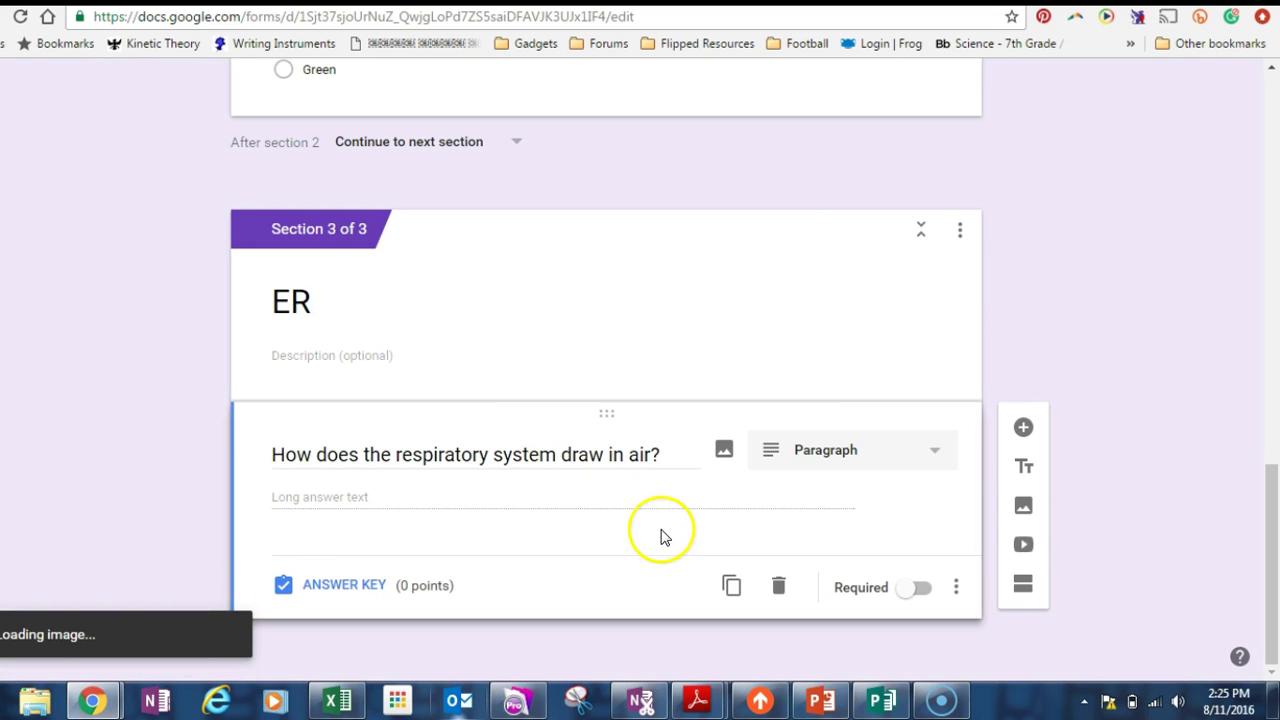
Review the sky question's options for adding images to answers, and examine the lungs diagram in the ER section.
{"action": "left_click_drag", "start_coordinate": [1265, 517], "coordinate": [1275, 430]}
{"action": "left_click", "coordinate": [514, 413]}
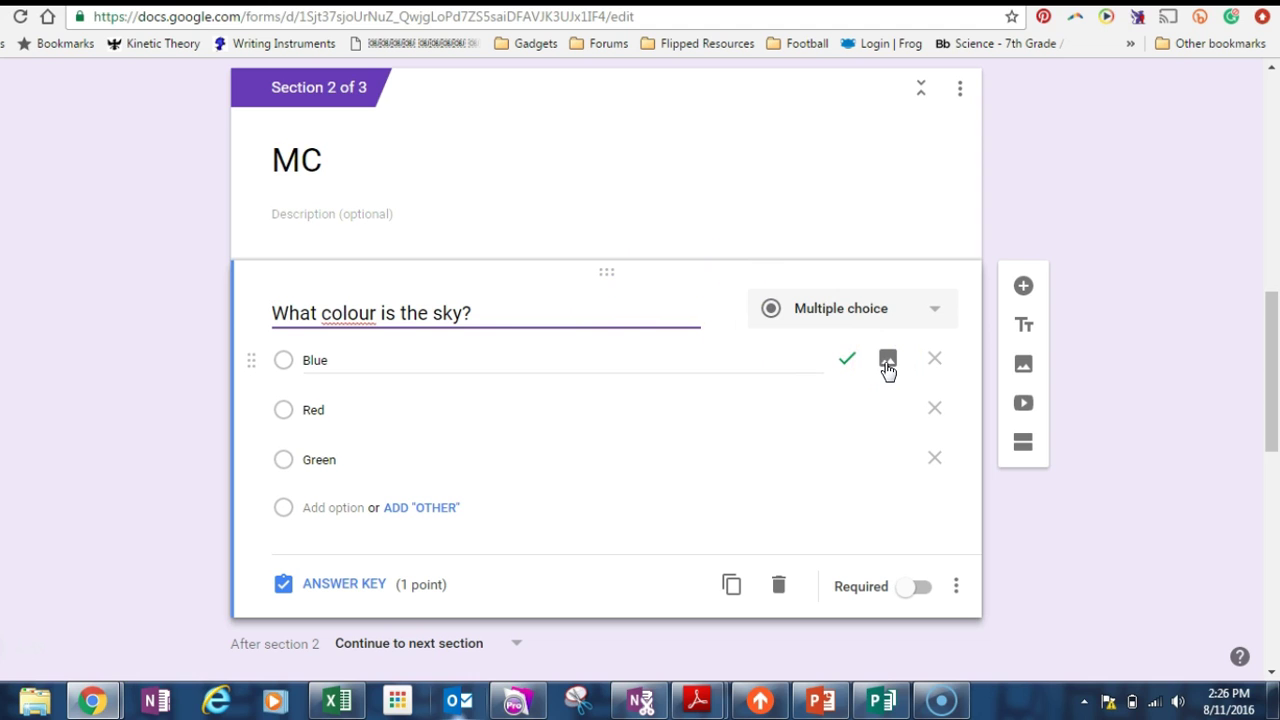
{"action": "left_click", "coordinate": [1271, 515]}
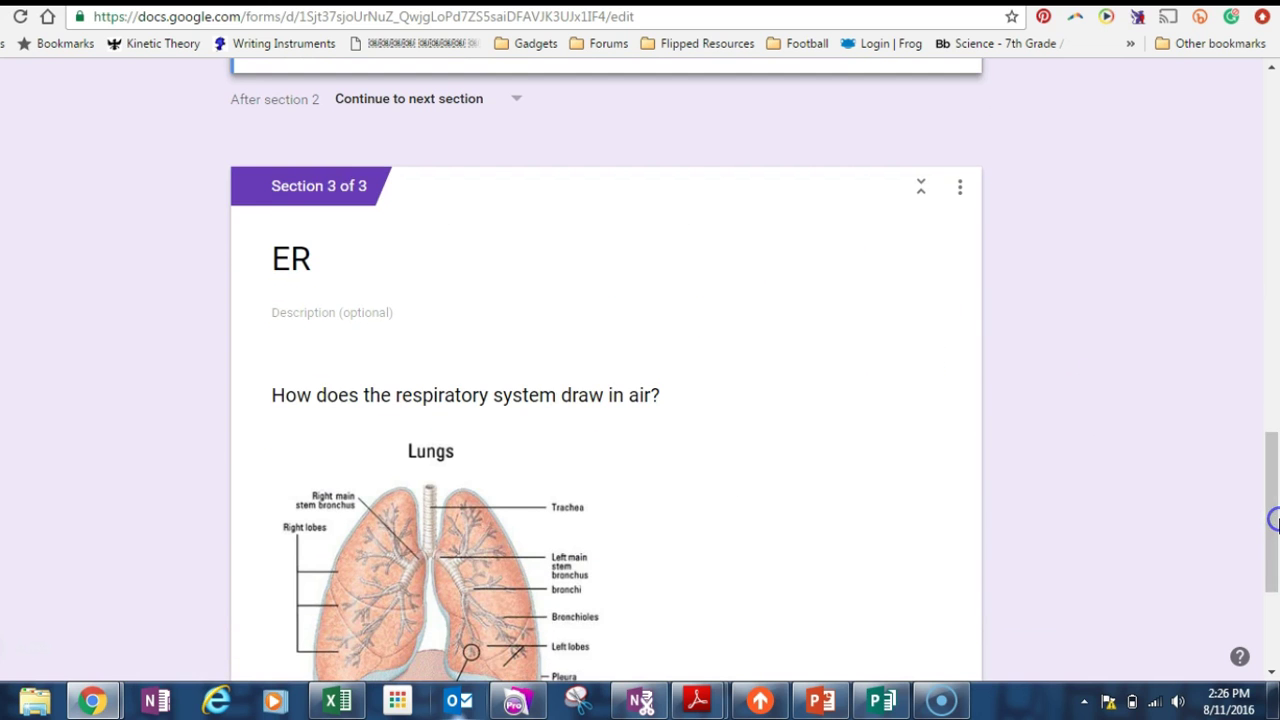
{"action": "left_click_drag", "start_coordinate": [1272, 480], "coordinate": [1274, 516]}
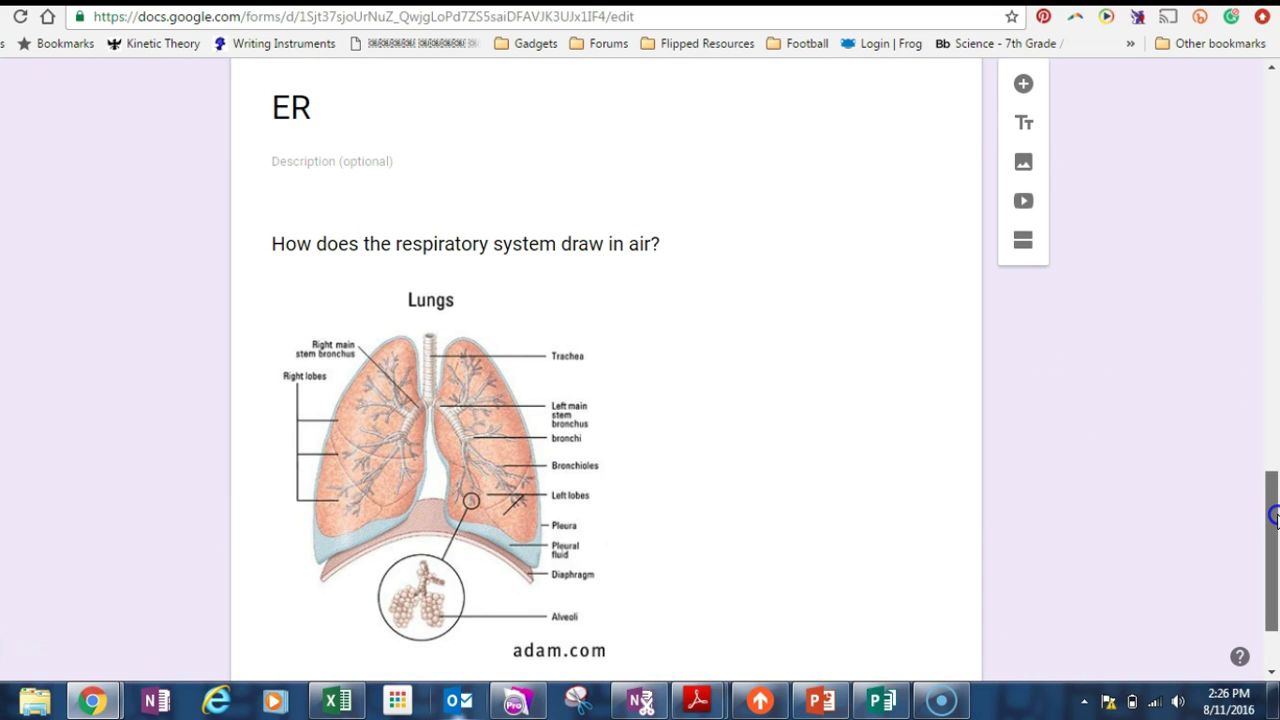
Generate a shortened link for sending the Test Quiz form and copy it.
{"action": "left_click_drag", "start_coordinate": [1273, 515], "coordinate": [1268, 98]}
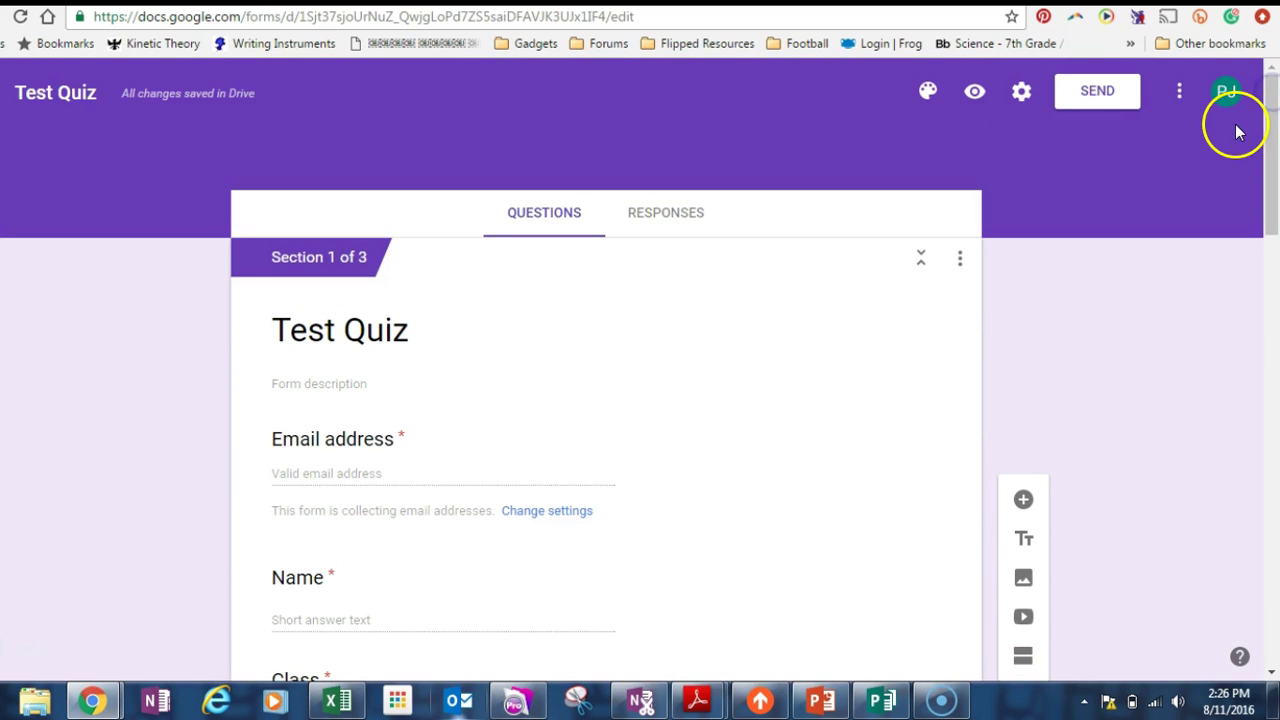
{"action": "left_click", "coordinate": [1131, 103]}
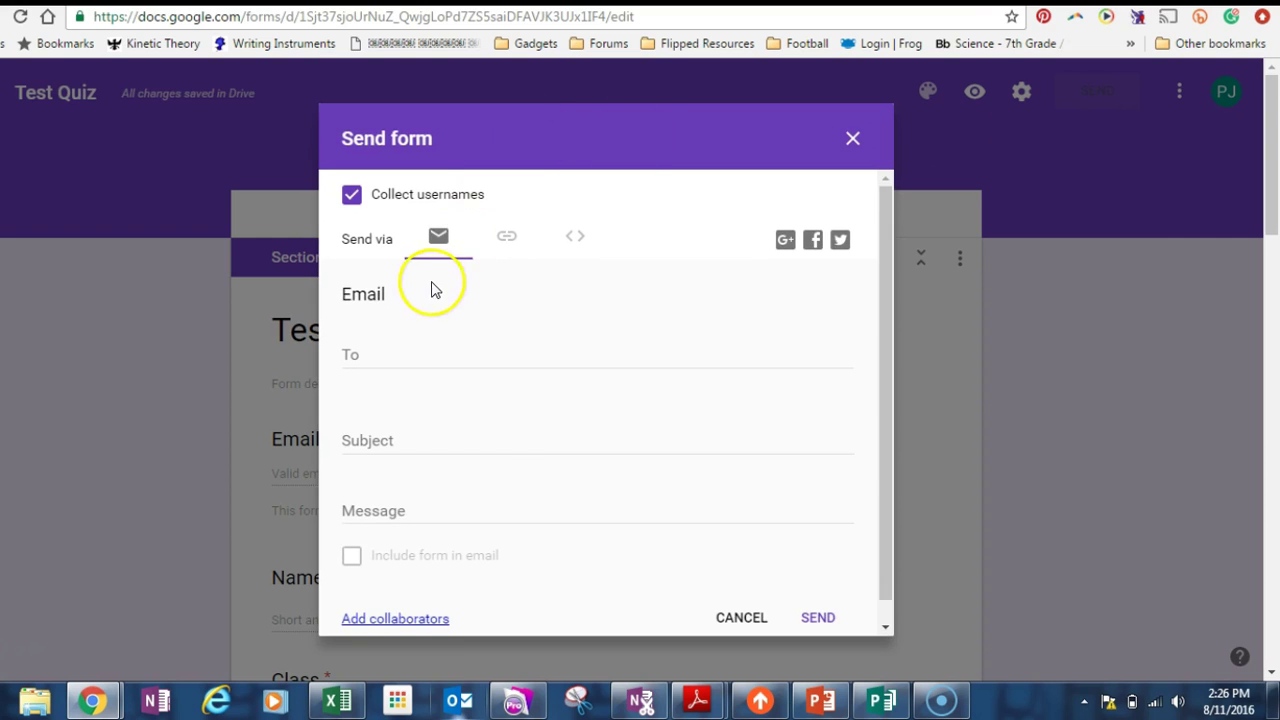
{"action": "left_click", "coordinate": [507, 242]}
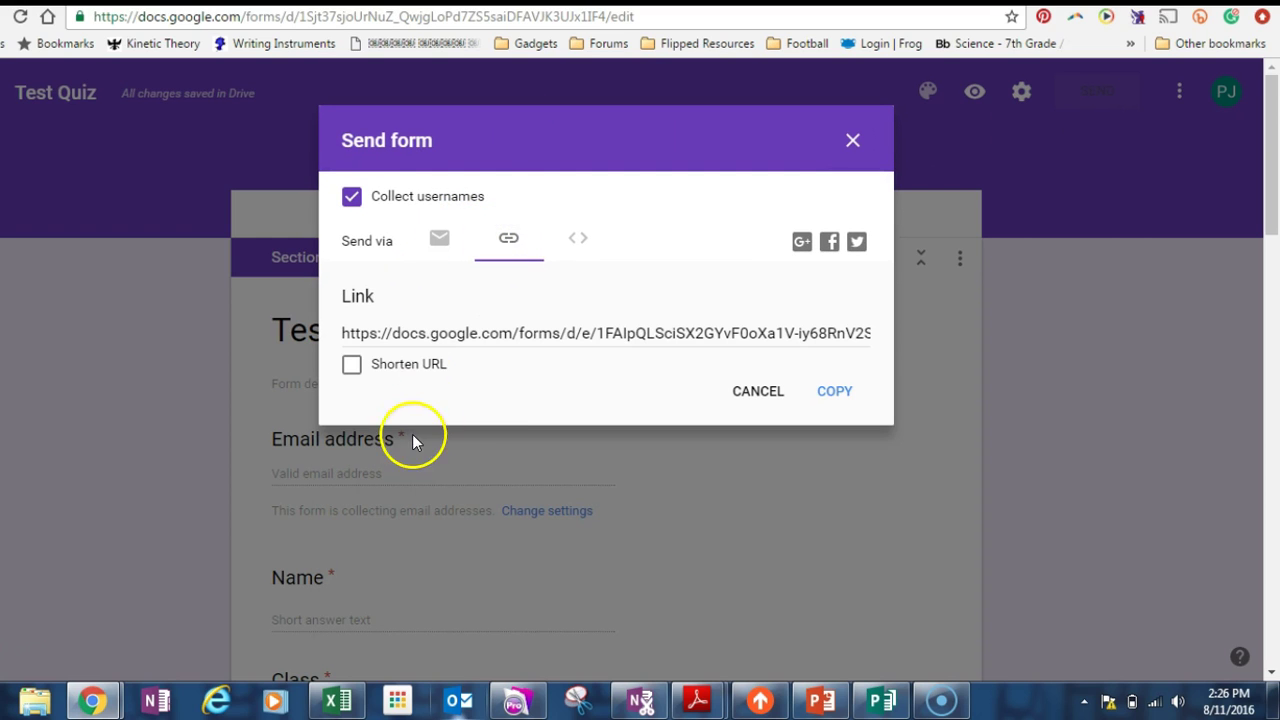
{"action": "left_click", "coordinate": [352, 365]}
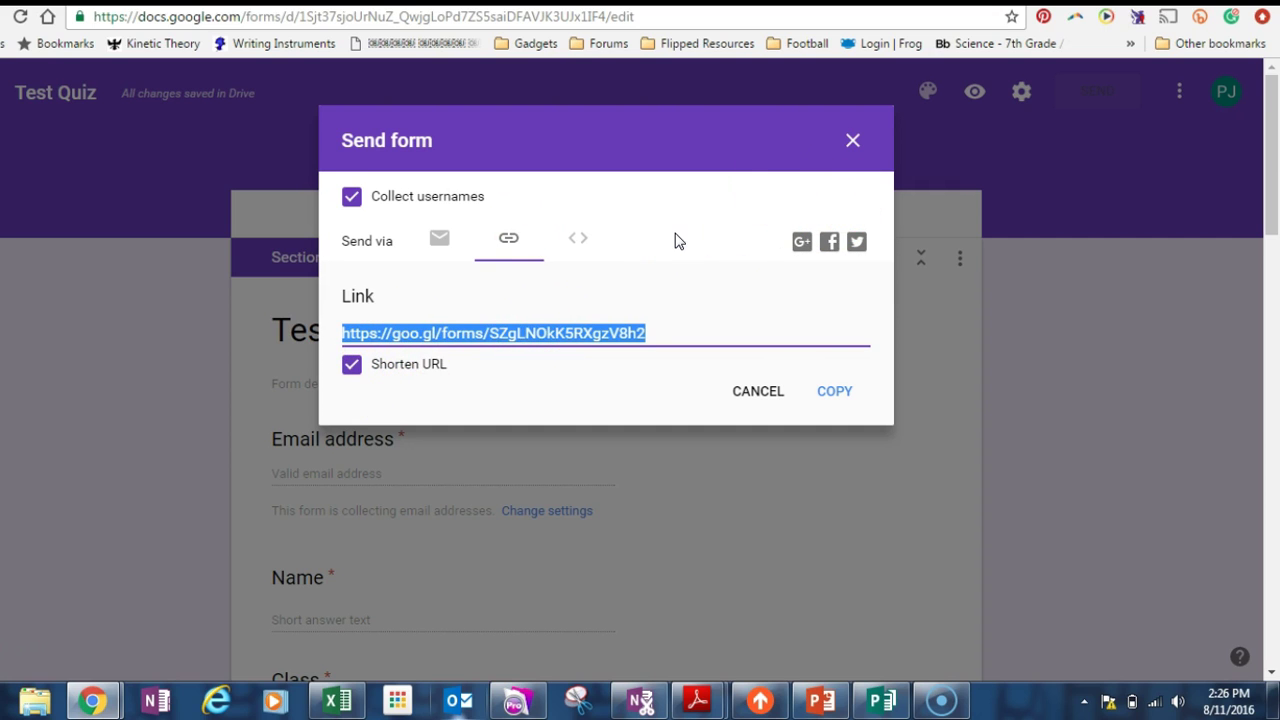
{"action": "left_click", "coordinate": [838, 405]}
{"action": "left_click", "coordinate": [852, 145]}
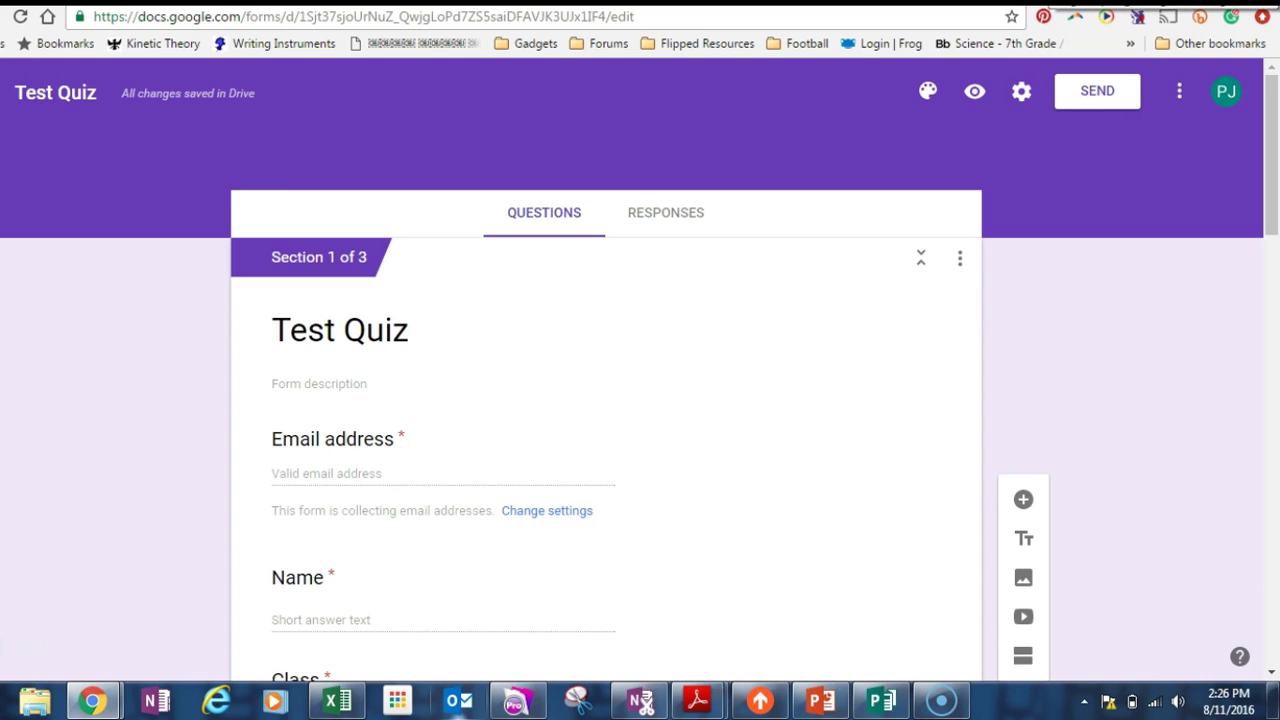
Load the copied short link in the browser tab with the lungs images to view the live Test Quiz.
{"action": "left_click", "coordinate": [868, 3]}
{"action": "left_click", "coordinate": [866, 17]}
{"action": "key", "text": "ctrl+v"}
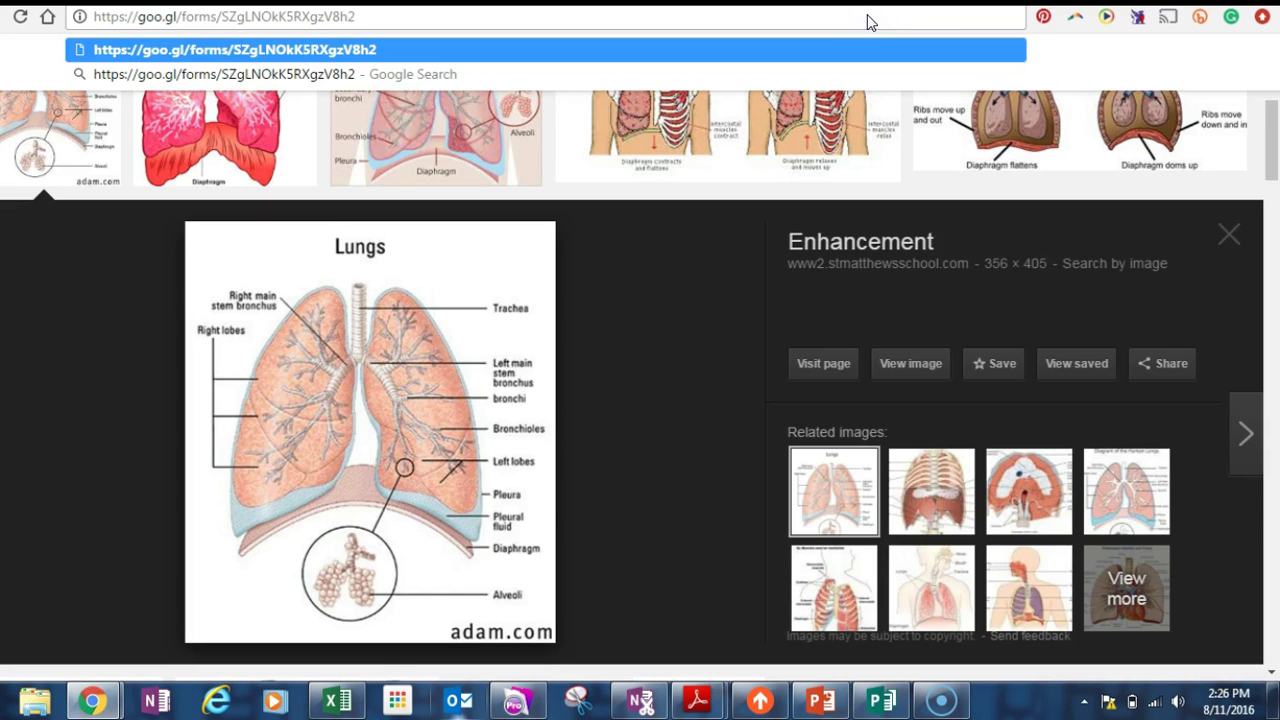
{"action": "key", "text": "Return"}
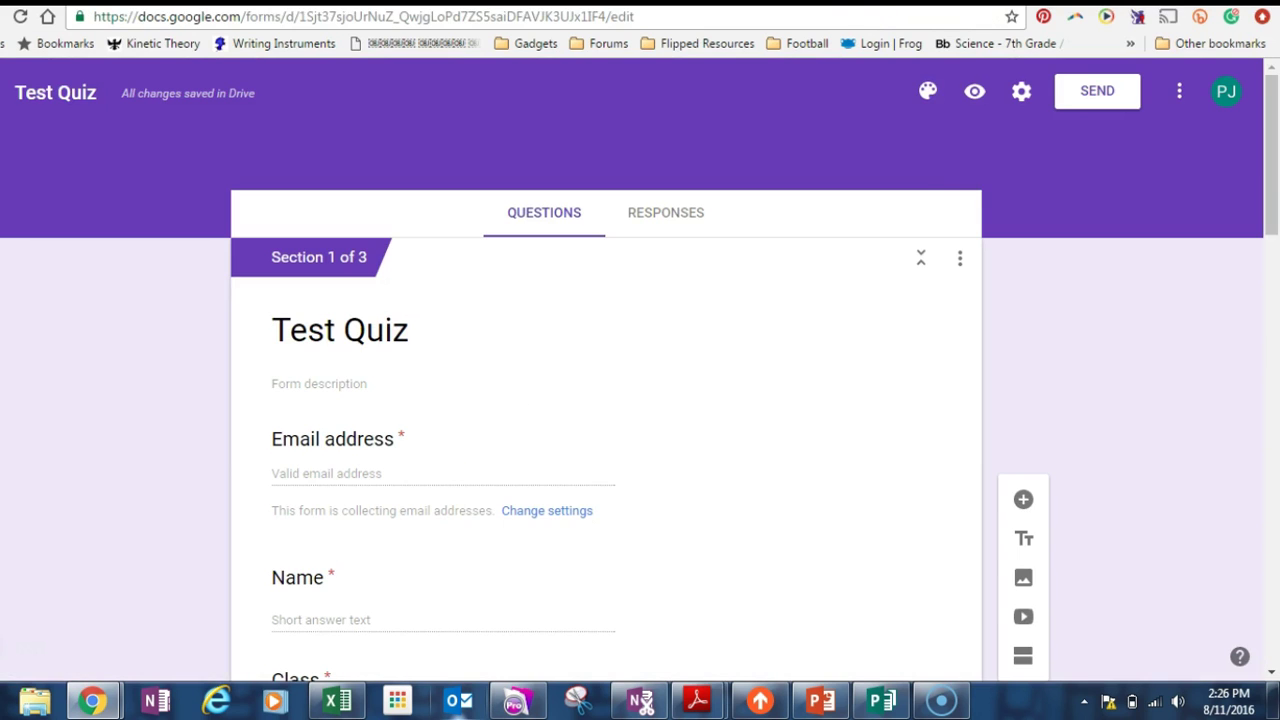
{"action": "left_click", "coordinate": [973, 97]}
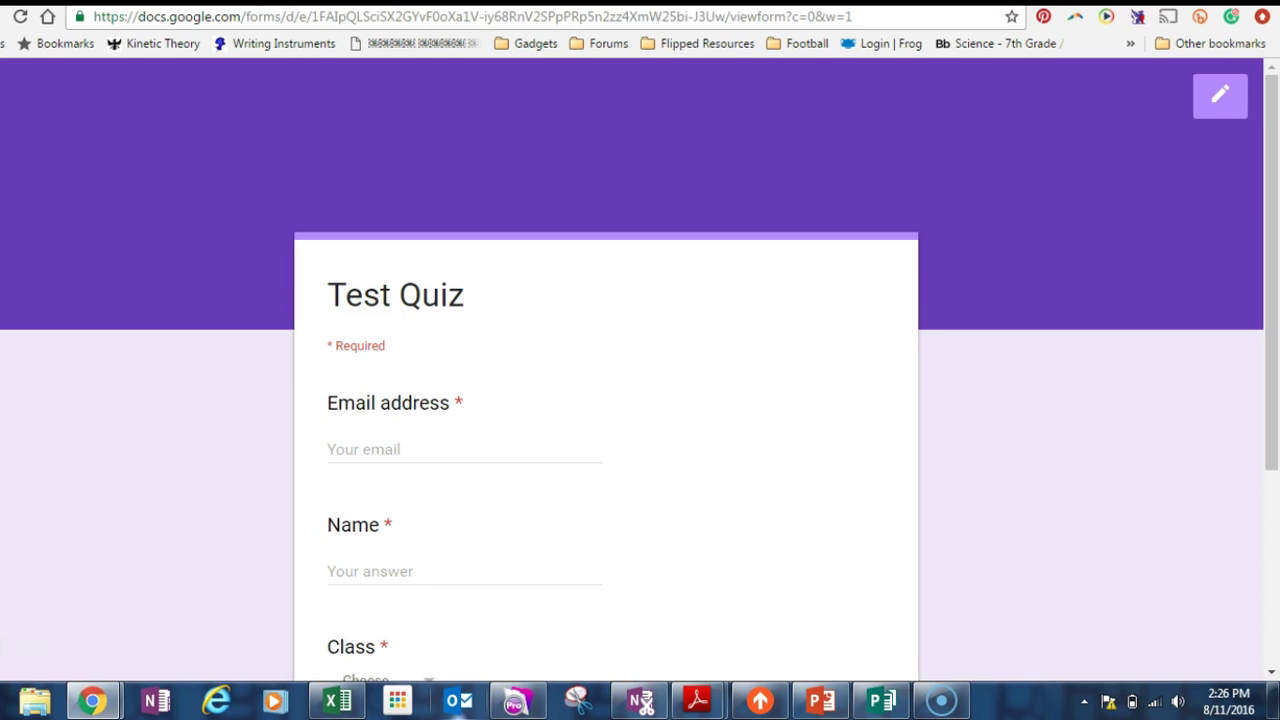
Fill in the respondent's email address, name and class on the live quiz, and proceed to the MC section.
{"action": "left_click", "coordinate": [428, 438]}
{"action": "type", "text": "mr."}
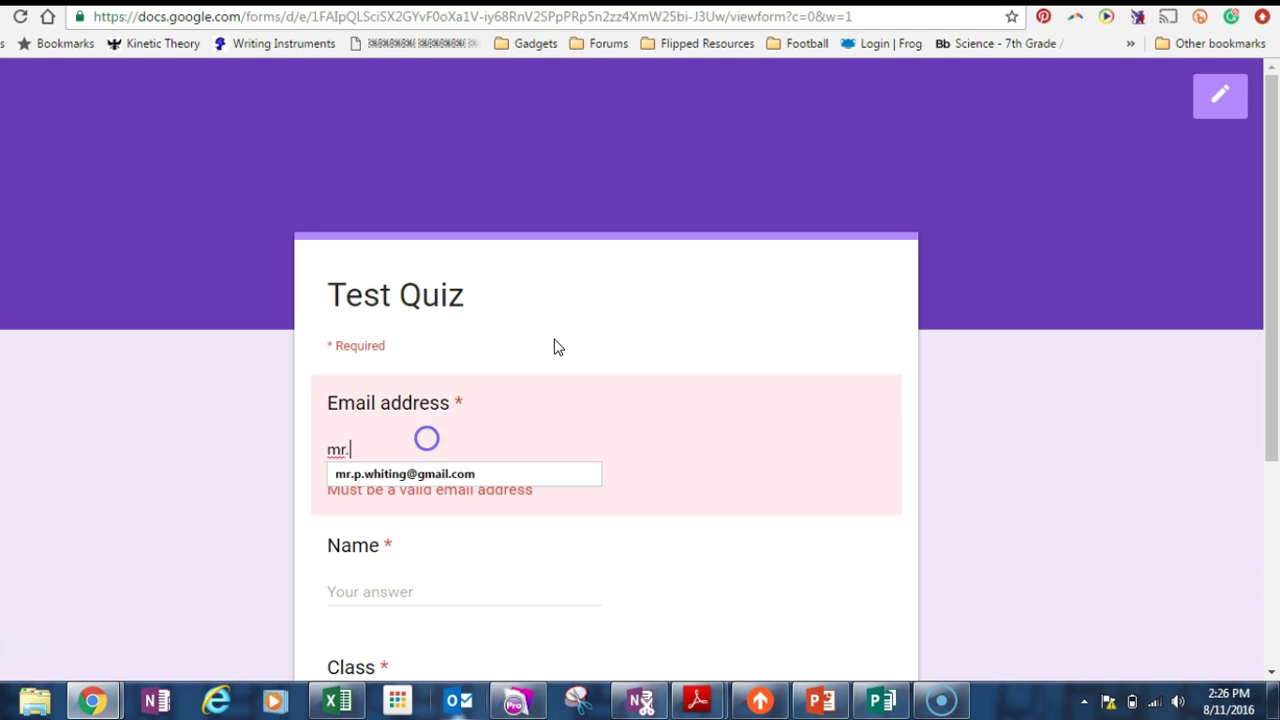
{"action": "left_click", "coordinate": [406, 474]}
{"action": "left_click", "coordinate": [474, 572]}
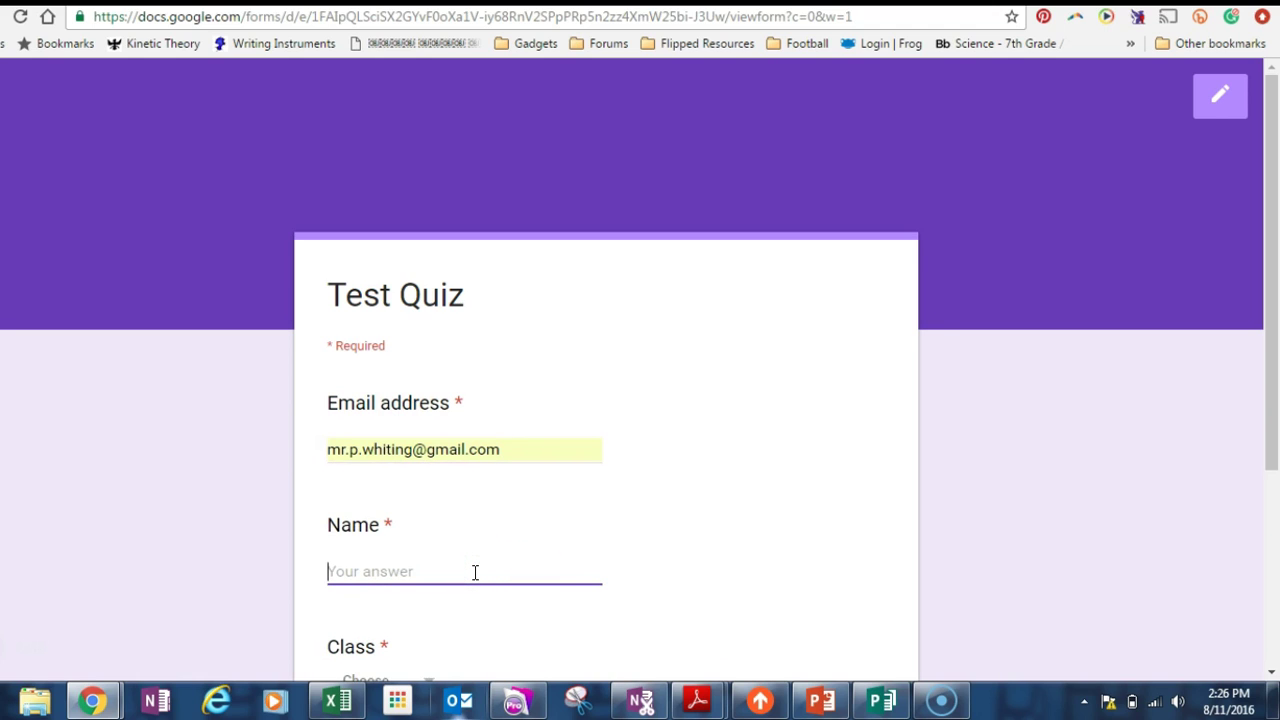
{"action": "type", "text": "Pete"}
{"action": "left_click", "coordinate": [471, 590]}
{"action": "left_click", "coordinate": [431, 657]}
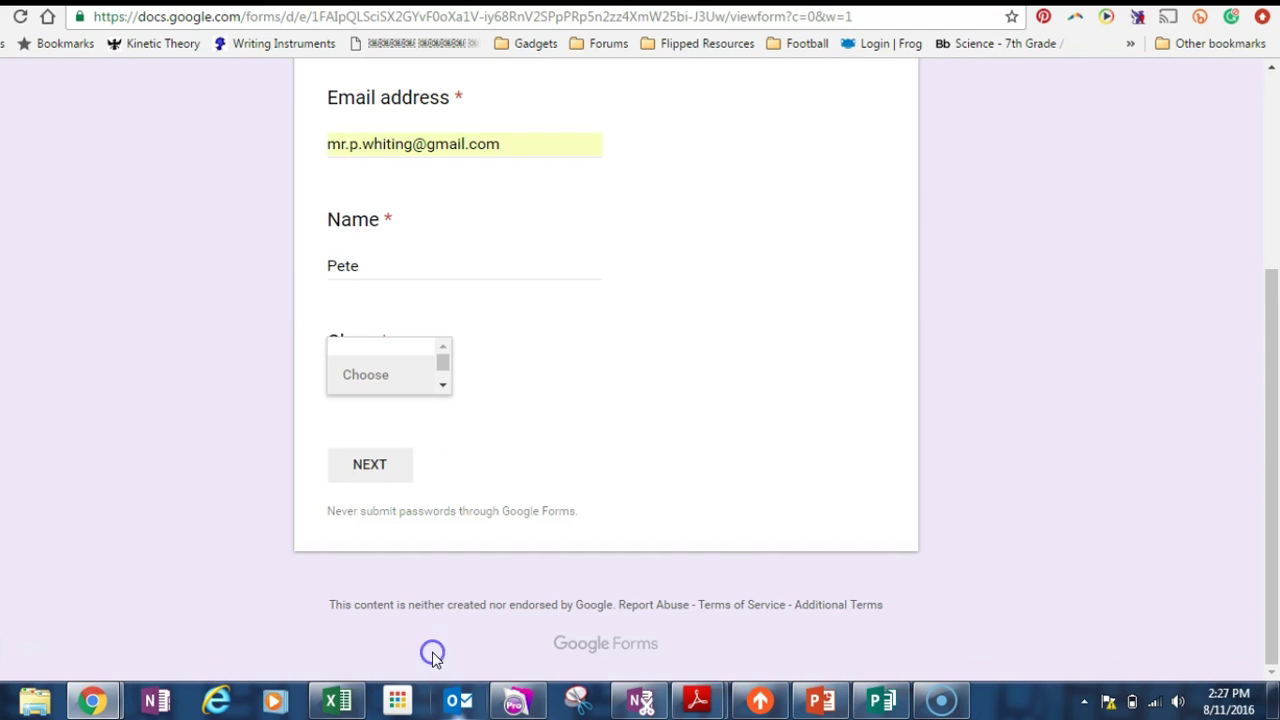
{"action": "left_click", "coordinate": [443, 386]}
{"action": "left_click", "coordinate": [389, 371]}
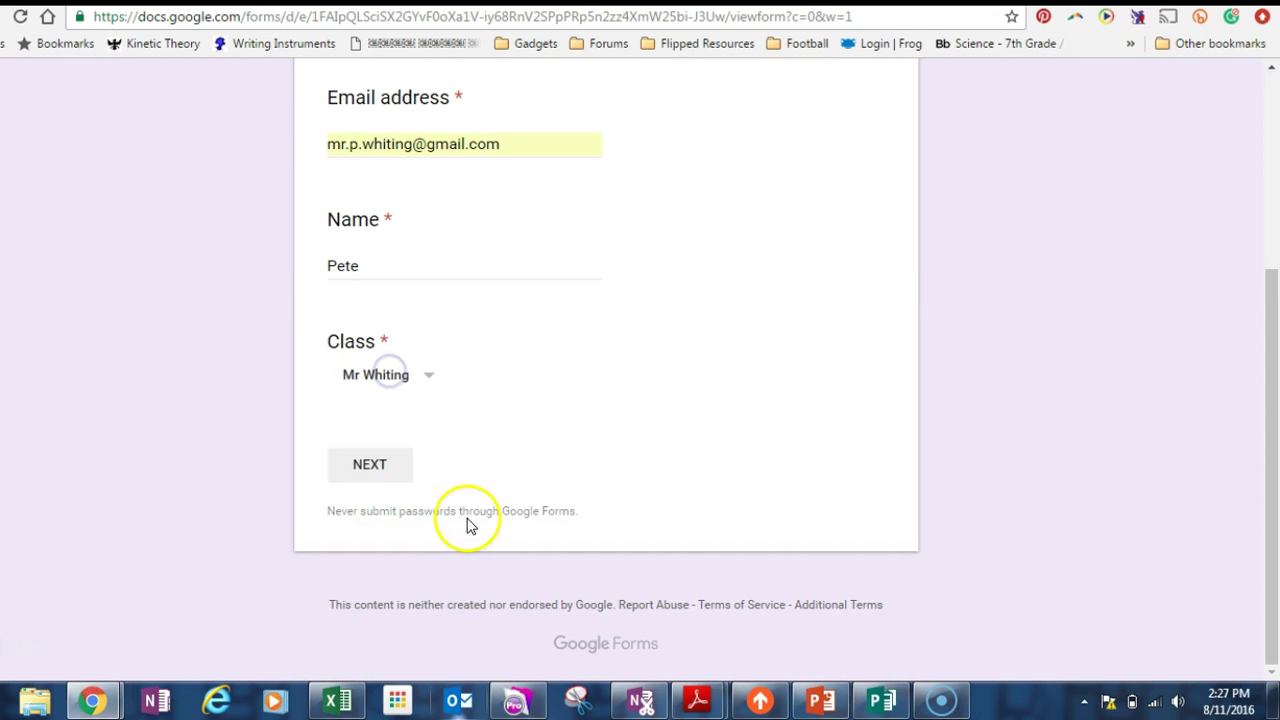
{"action": "left_click", "coordinate": [382, 466]}
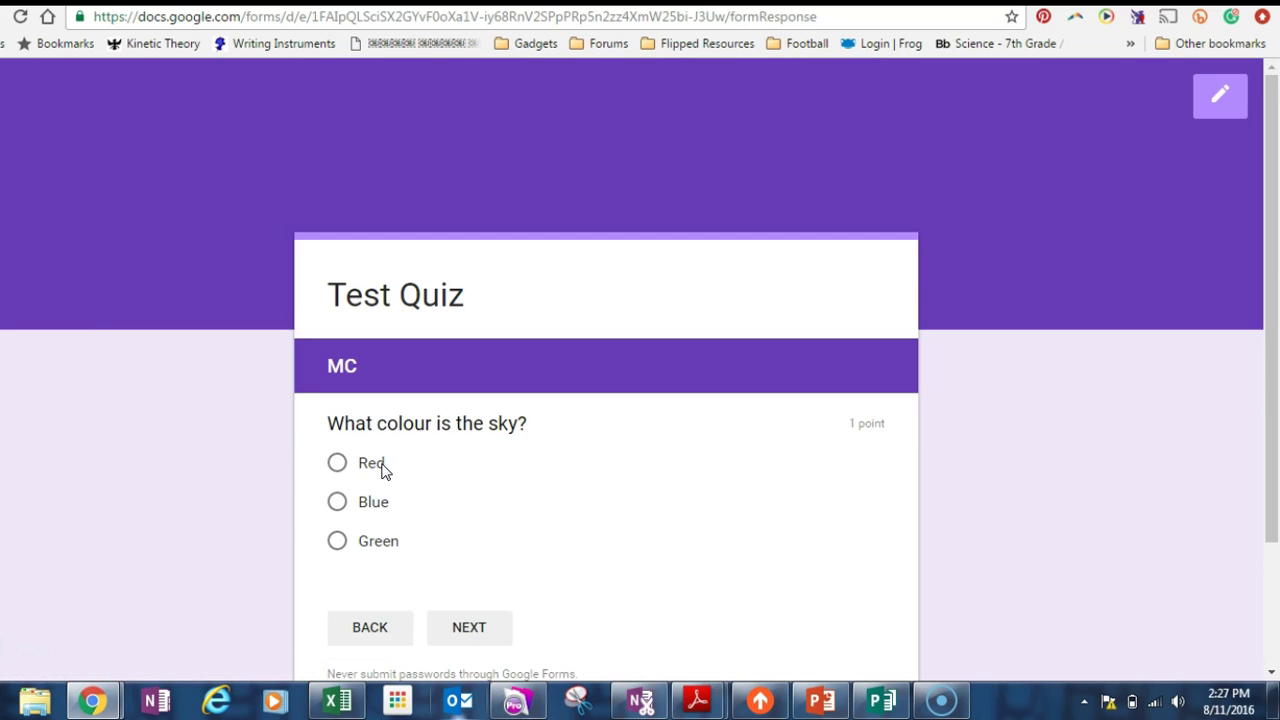
Answer Blue to the sky question, enter a written answer to the respiratory system question, and submit the quiz.
{"action": "left_click", "coordinate": [340, 504]}
{"action": "left_click", "coordinate": [474, 643]}
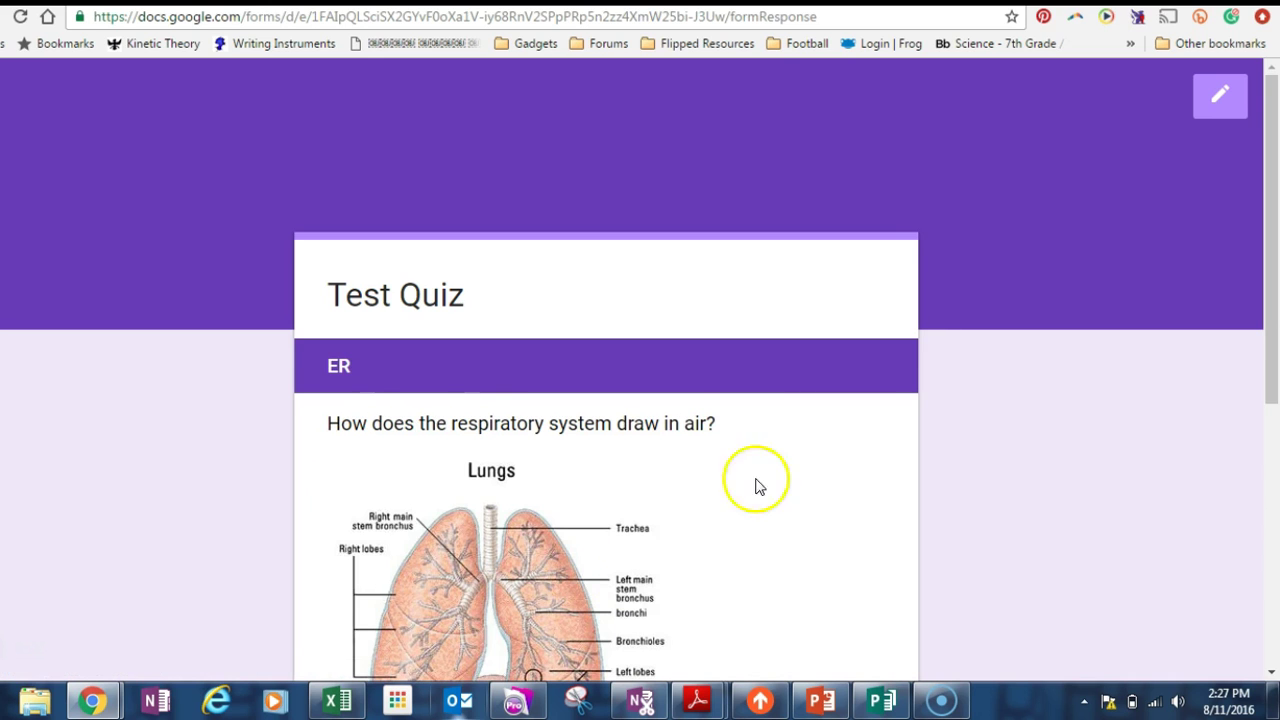
{"action": "left_click_drag", "start_coordinate": [1268, 196], "coordinate": [1276, 360]}
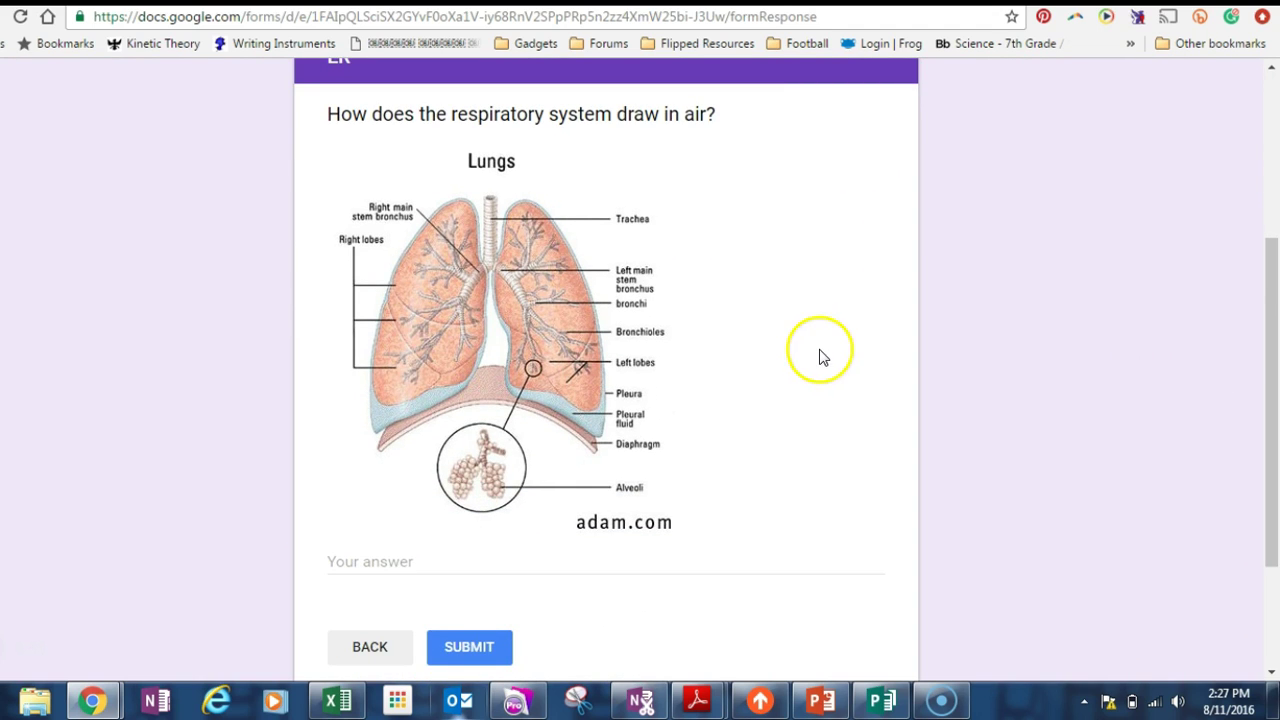
{"action": "left_click", "coordinate": [425, 561]}
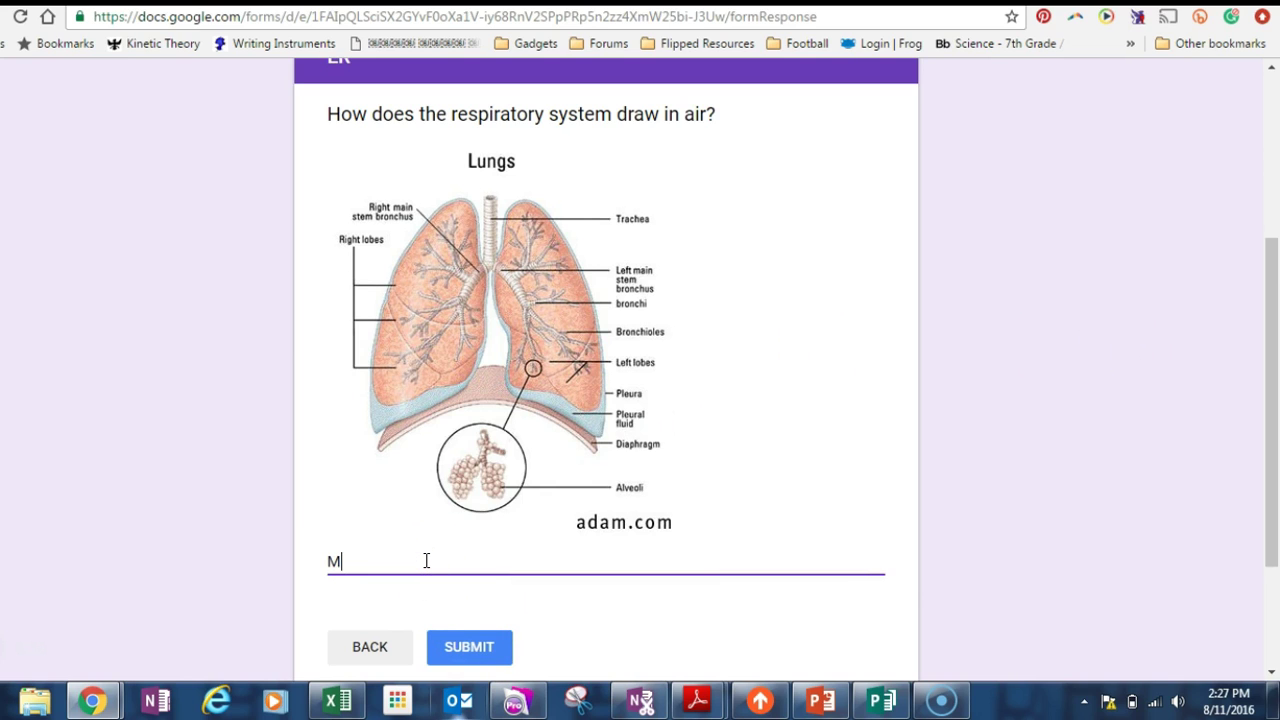
{"action": "left_click", "coordinate": [447, 620]}
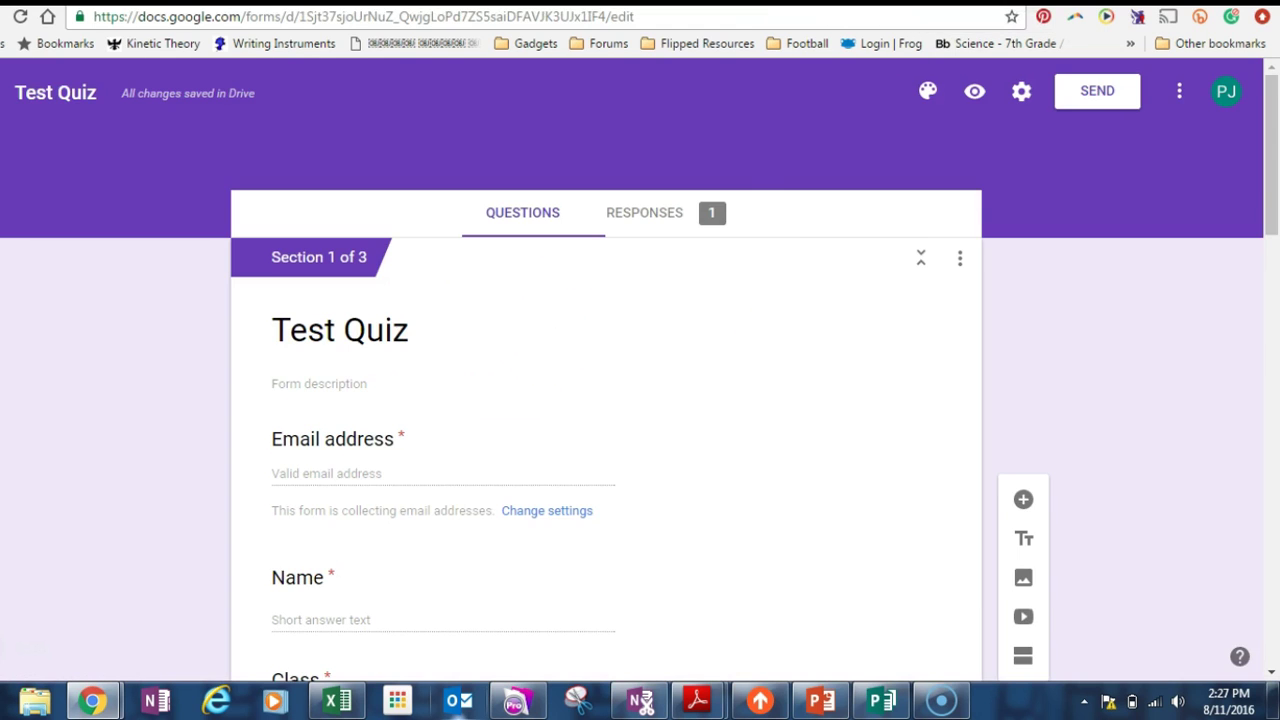
Return to the form editor and examine the response summary with its insights, points distribution and scores.
{"action": "left_click", "coordinate": [930, 2]}
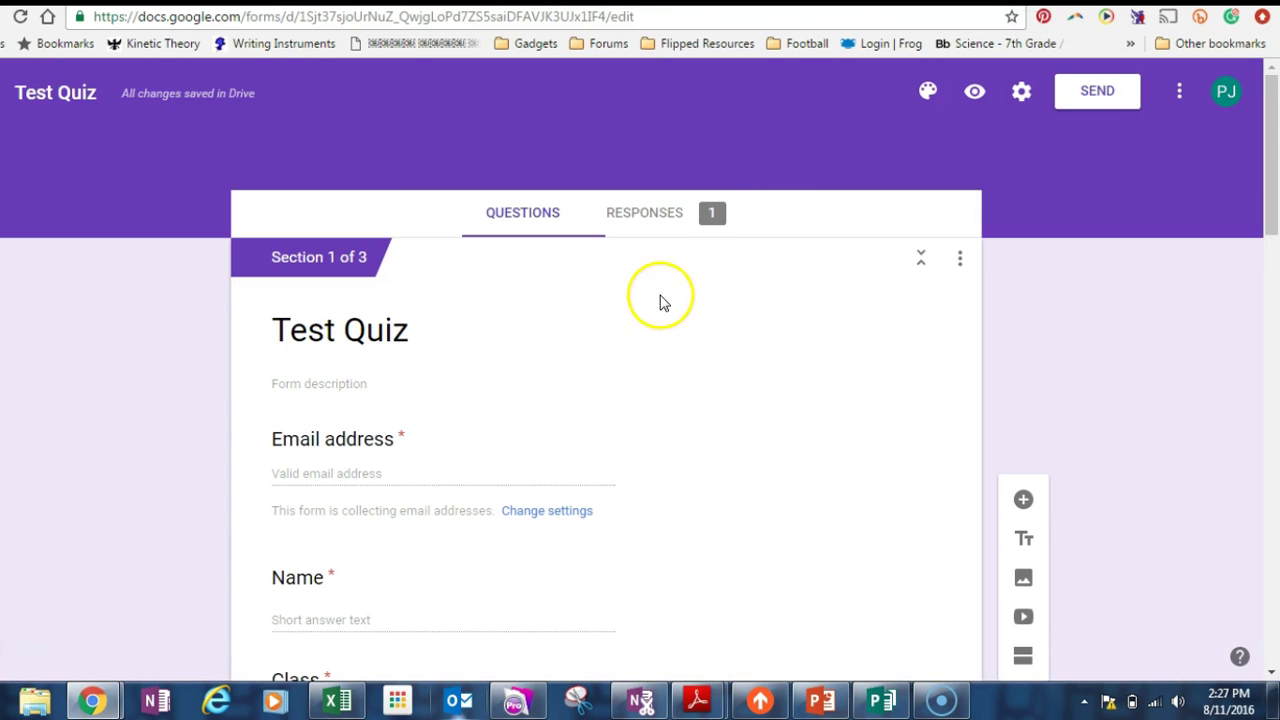
{"action": "left_click", "coordinate": [670, 226]}
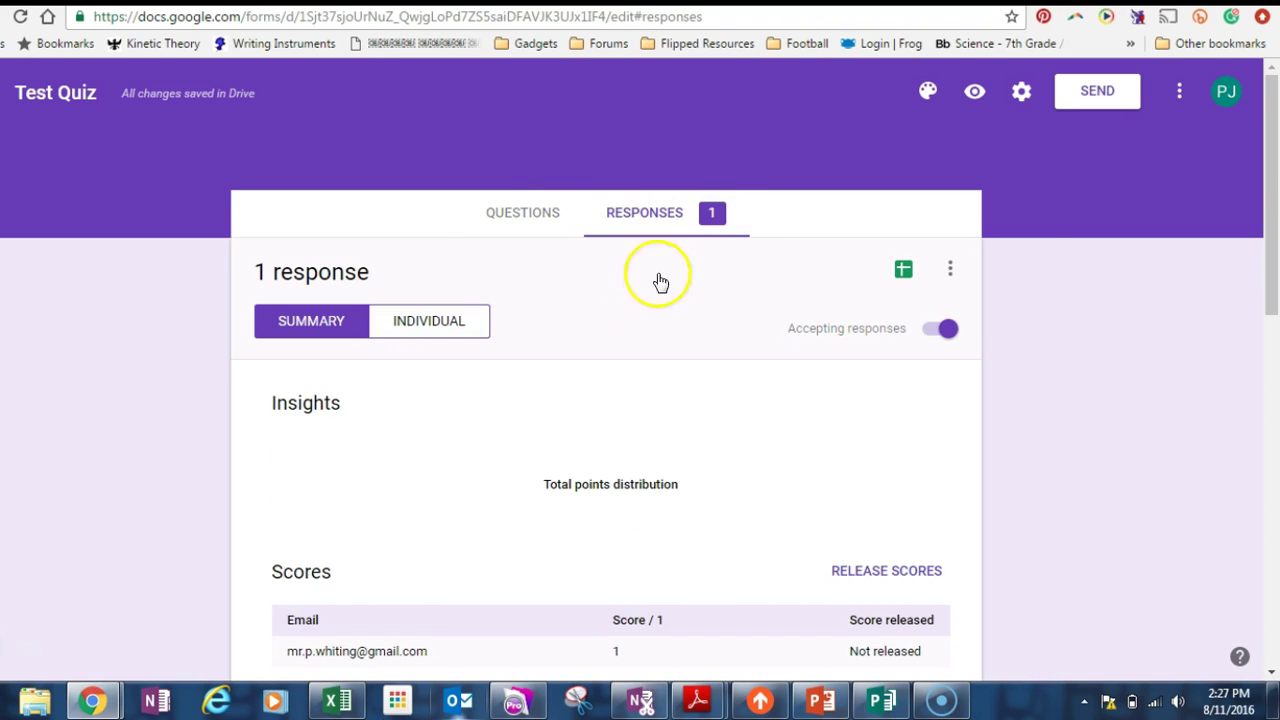
{"action": "left_click_drag", "start_coordinate": [1268, 154], "coordinate": [1268, 247]}
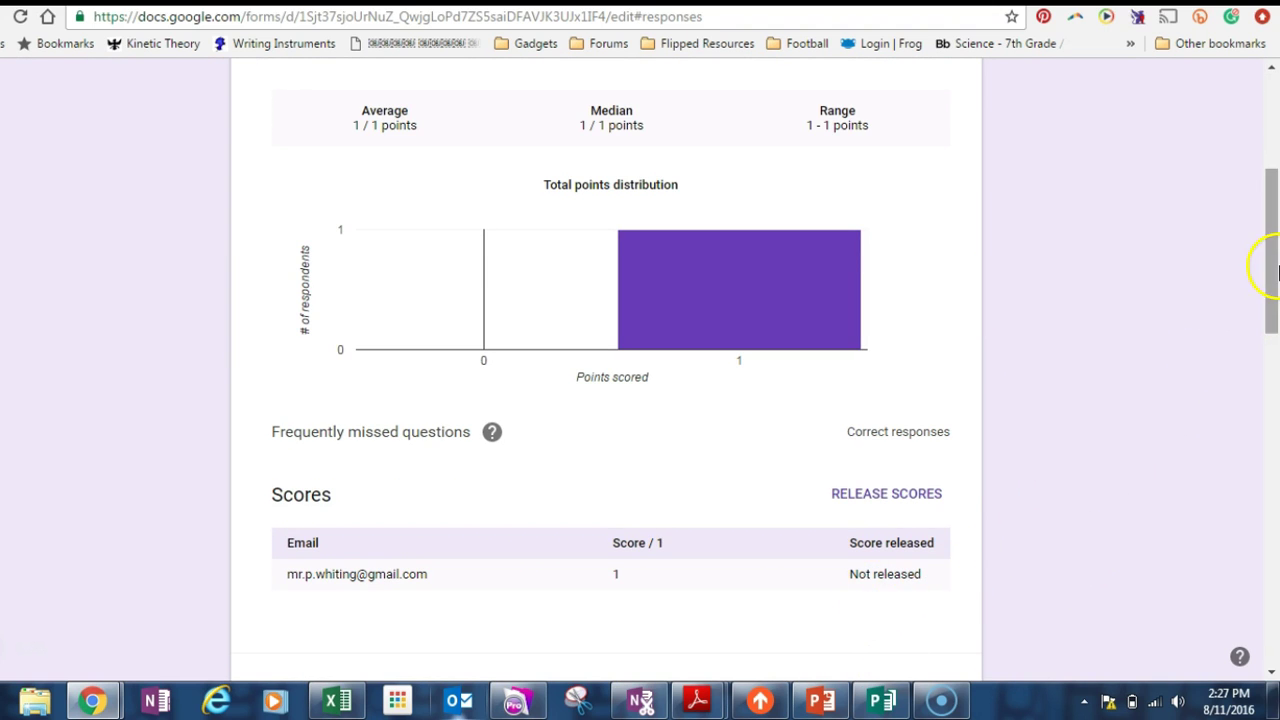
{"action": "left_click_drag", "start_coordinate": [1268, 251], "coordinate": [1268, 206]}
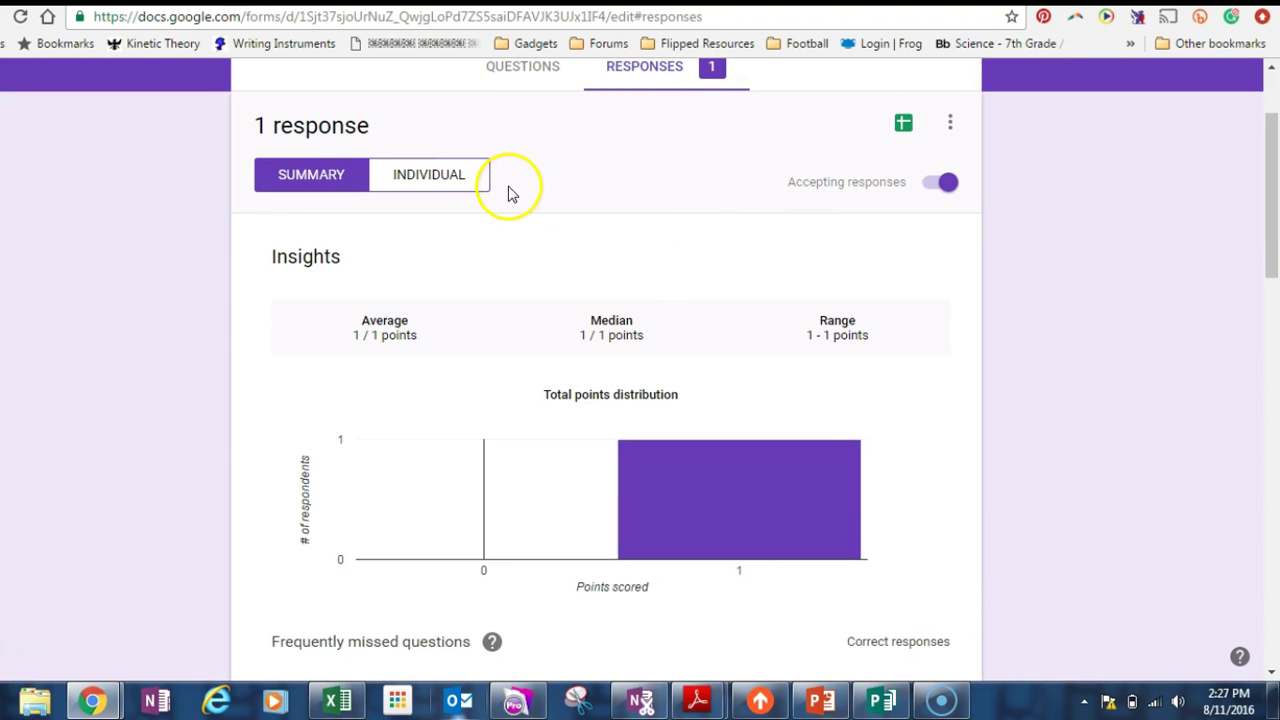
Show the individual response and stop the form from accepting further responses.
{"action": "left_click", "coordinate": [470, 188]}
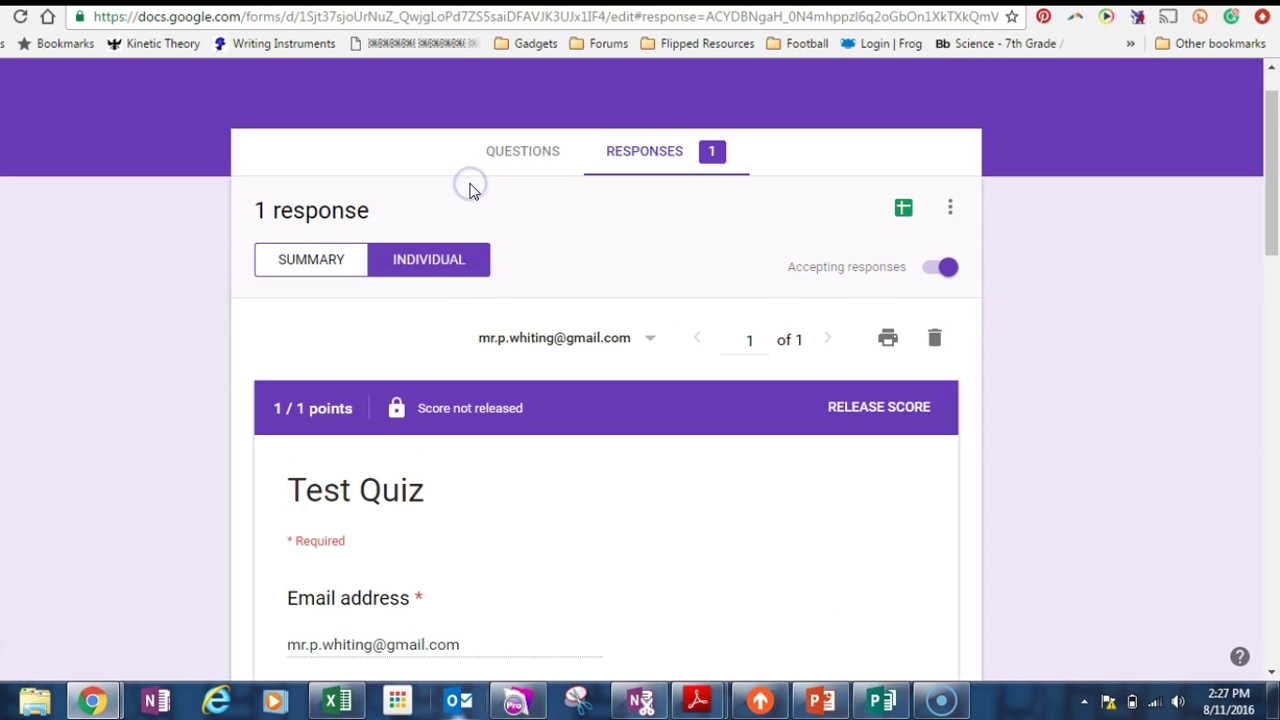
{"action": "left_click", "coordinate": [947, 269]}
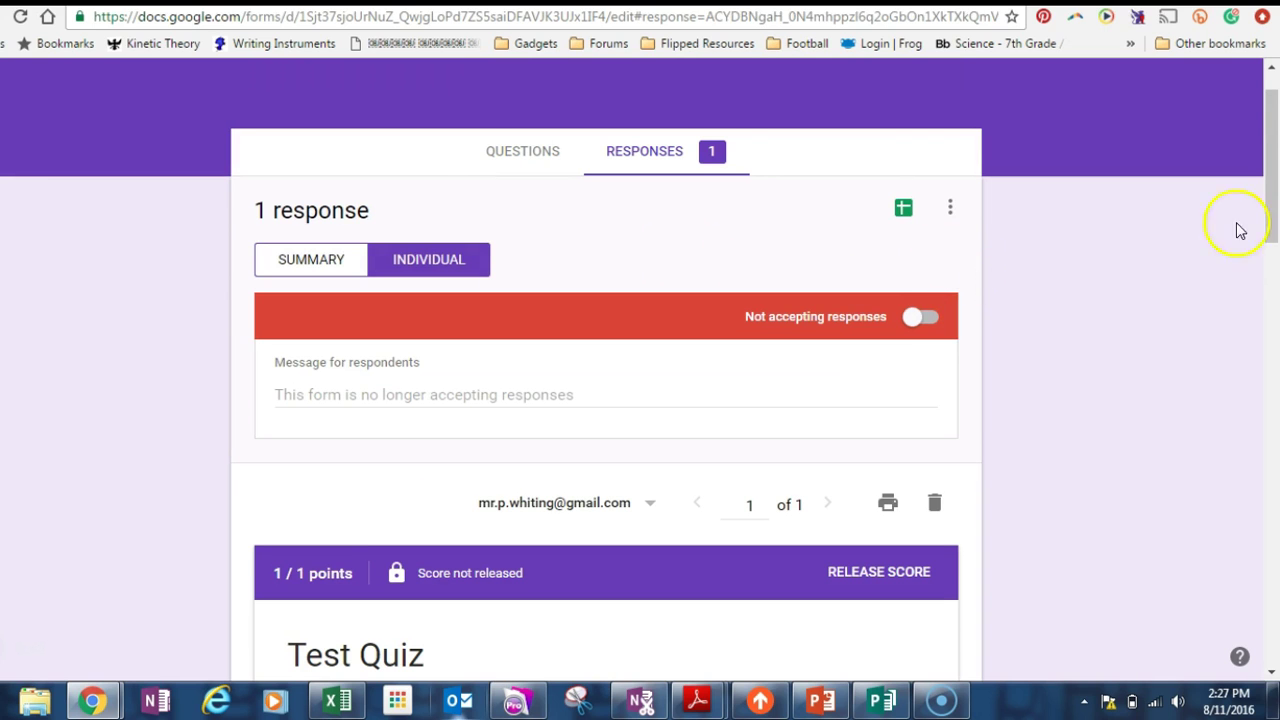
Enter a score of 0 for the respiratory system answer in the individual response.
{"action": "mouse_move", "coordinate": [1275, 225]}
{"action": "left_mouse_down"}
{"action": "mouse_move", "coordinate": [1275, 296]}
{"action": "mouse_move", "coordinate": [1275, 240]}
{"action": "left_mouse_up"}
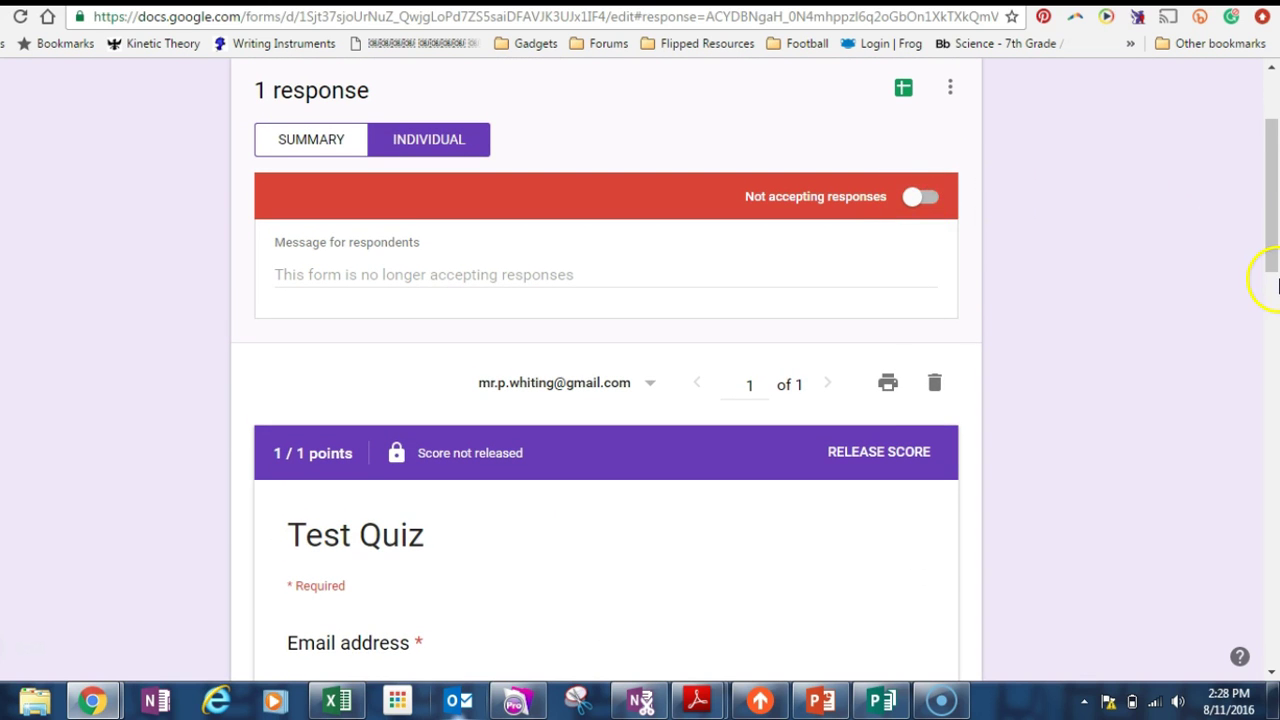
{"action": "left_click", "coordinate": [1277, 287]}
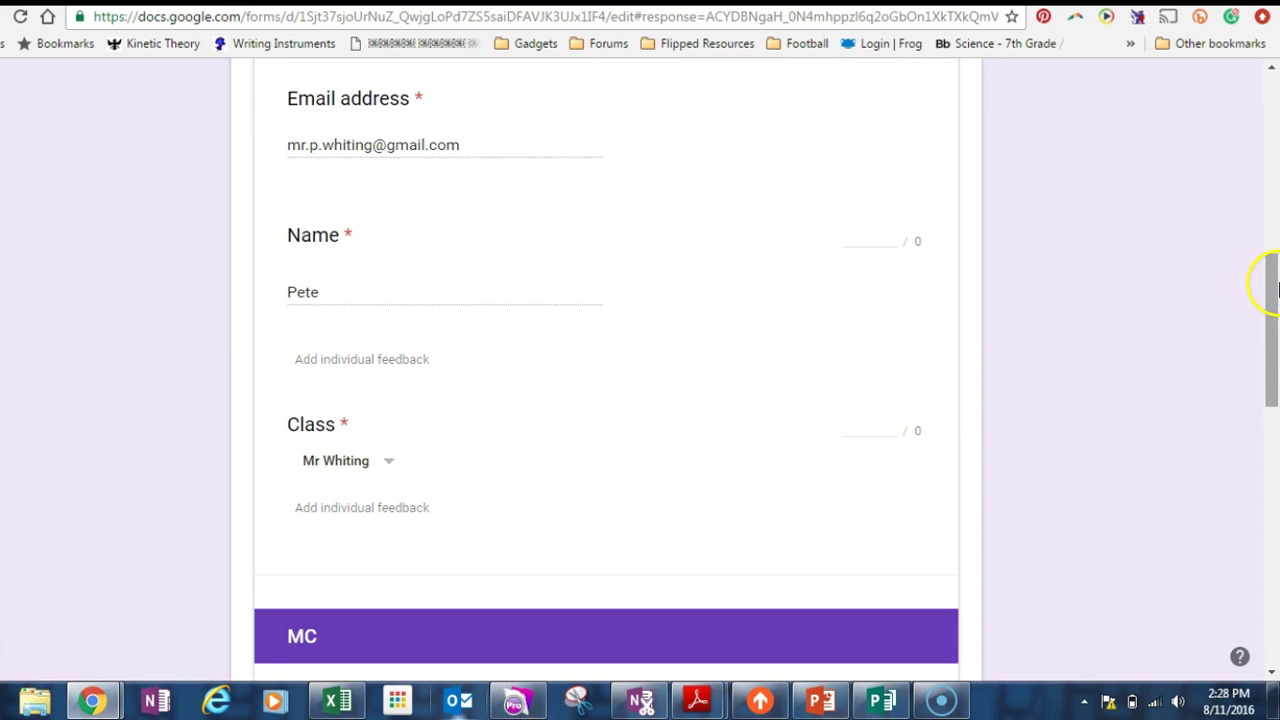
{"action": "left_click_drag", "start_coordinate": [1277, 287], "coordinate": [1275, 426]}
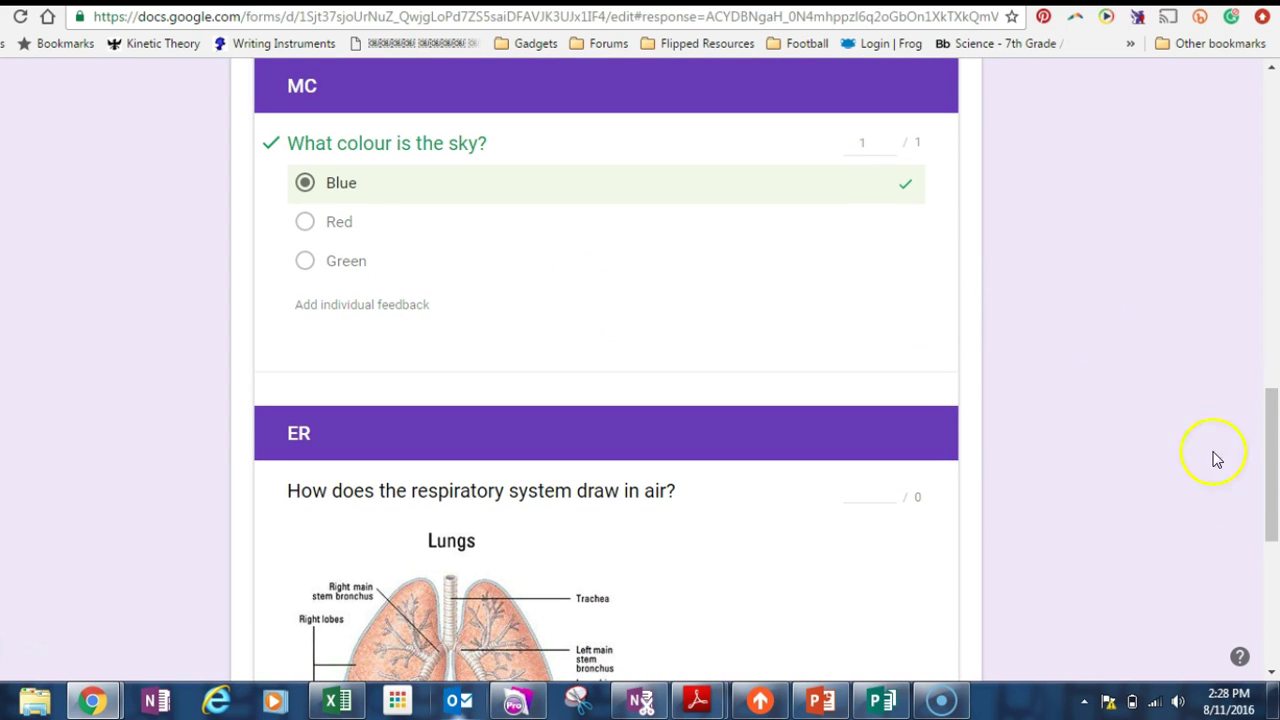
{"action": "left_click_drag", "start_coordinate": [1271, 486], "coordinate": [1270, 606]}
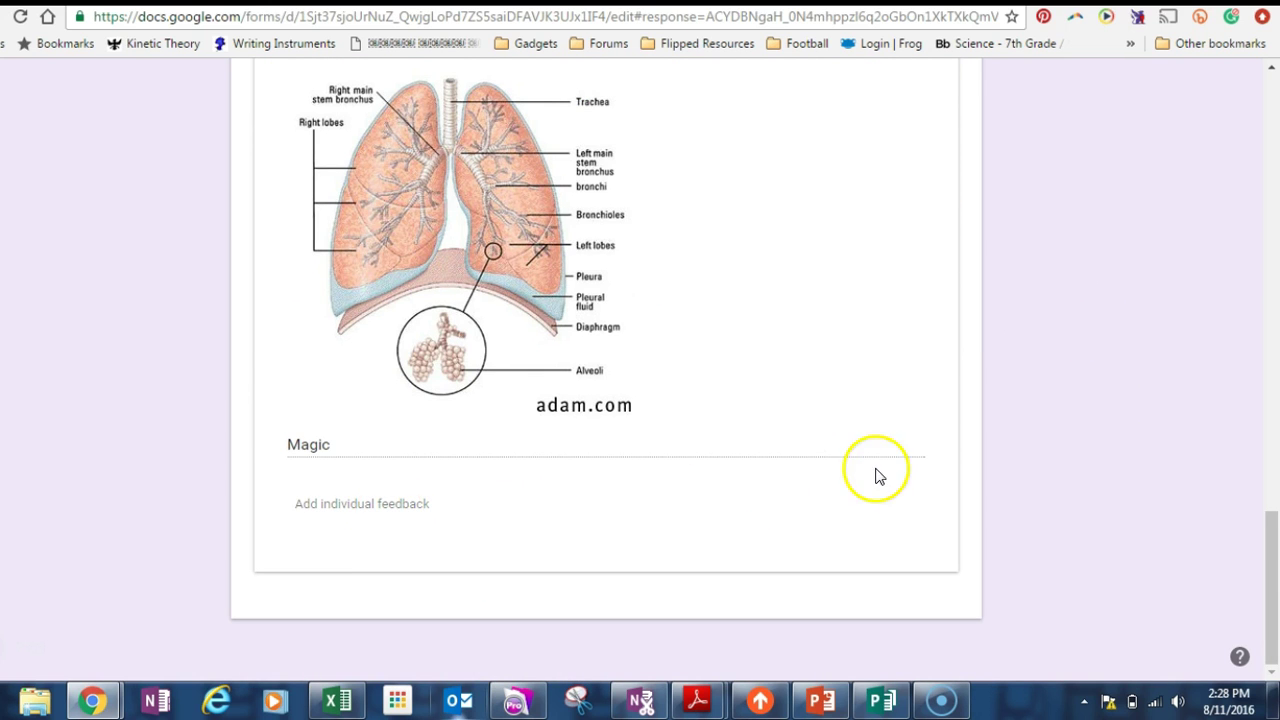
{"action": "left_click_drag", "start_coordinate": [1271, 545], "coordinate": [1266, 394]}
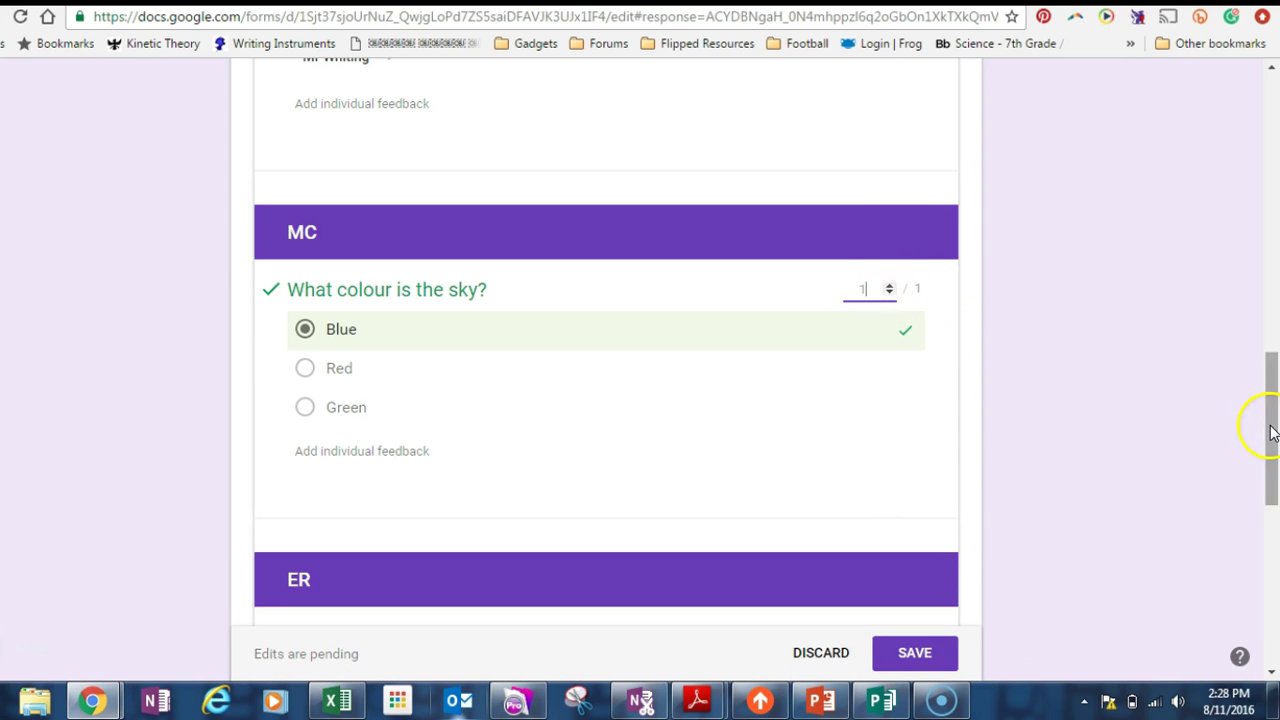
{"action": "left_click_drag", "start_coordinate": [1274, 427], "coordinate": [1271, 563]}
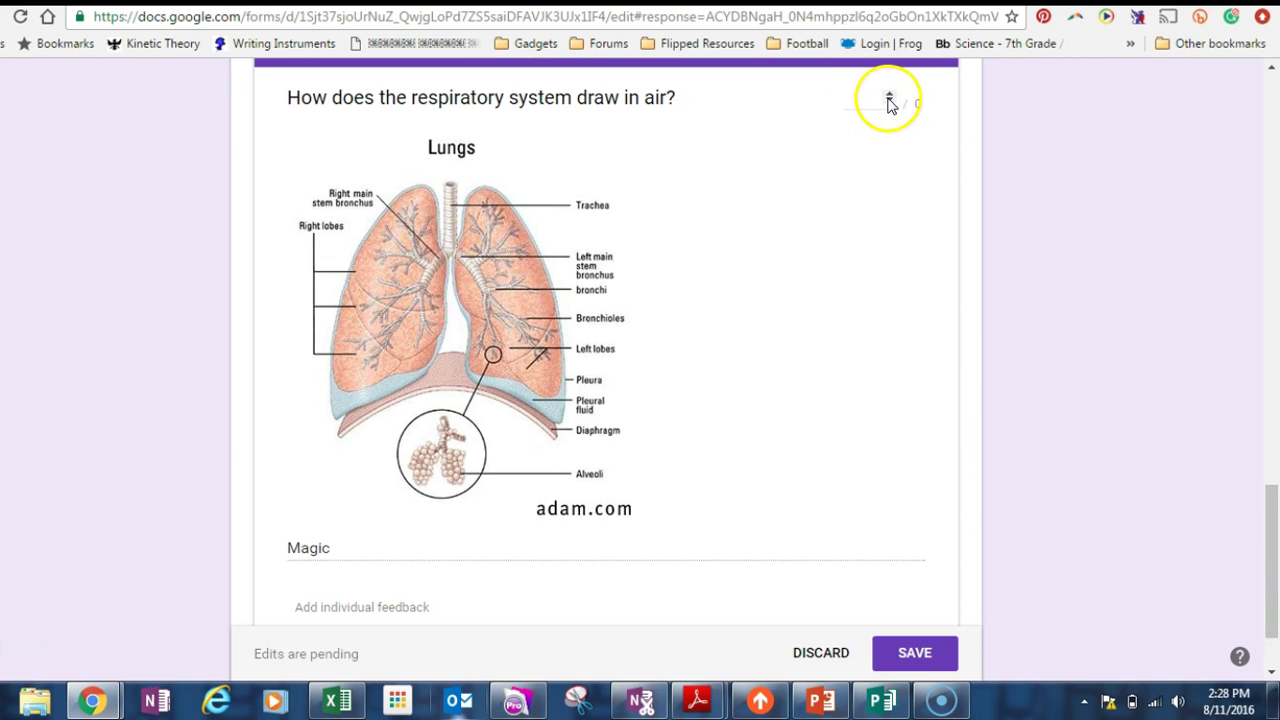
{"action": "left_click", "coordinate": [889, 101]}
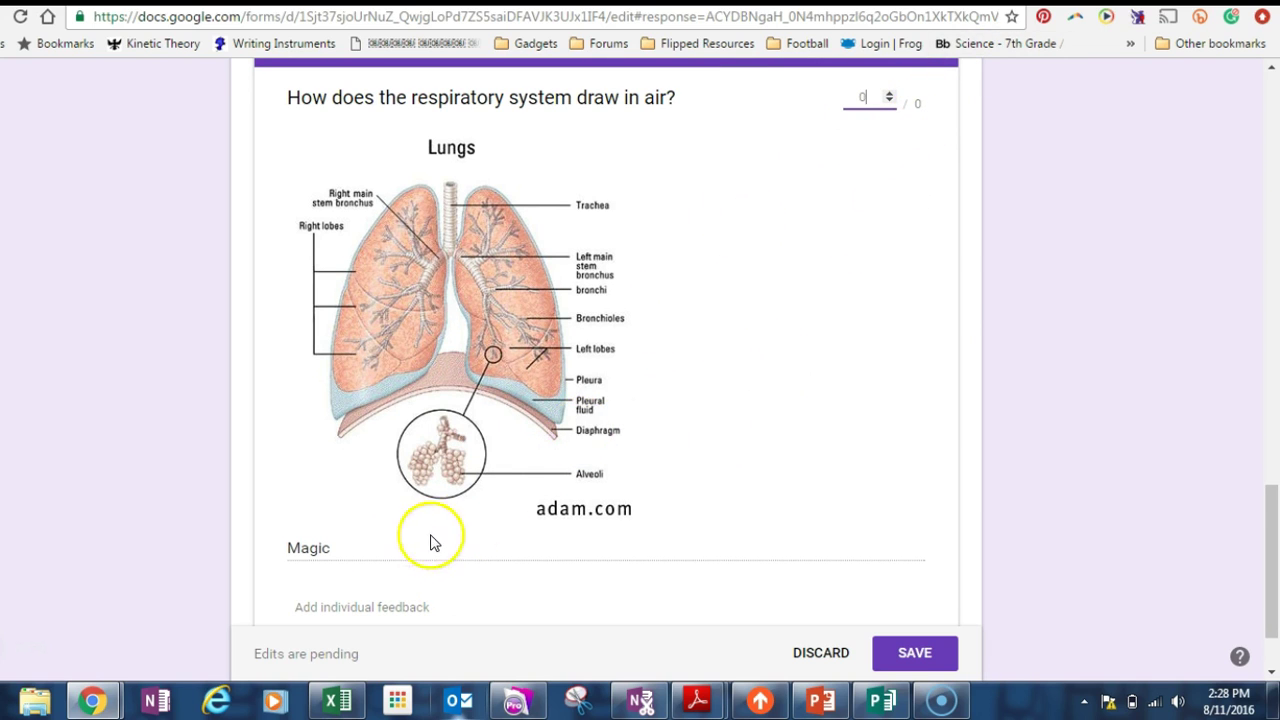
Add the individual feedback "It's not magic, it's evolution" to the respiratory system answer and save the pending response edits.
{"action": "left_click", "coordinate": [364, 609]}
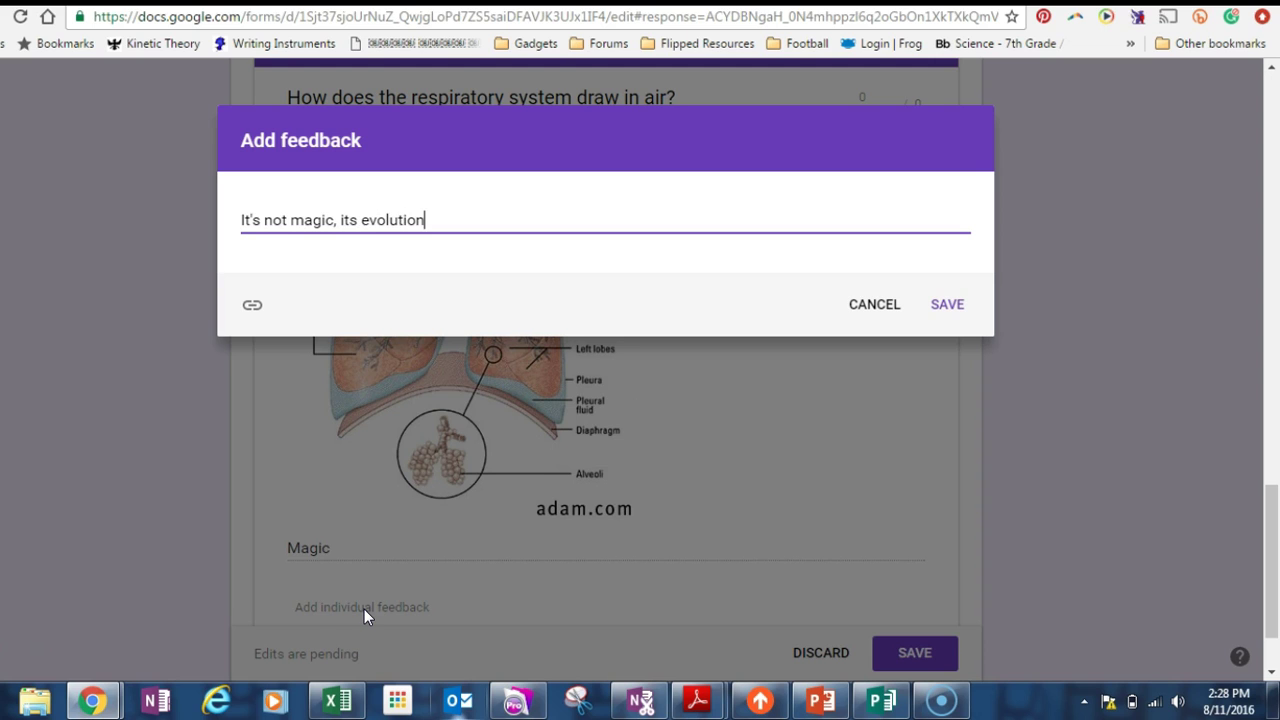
{"action": "left_click", "coordinate": [349, 222]}
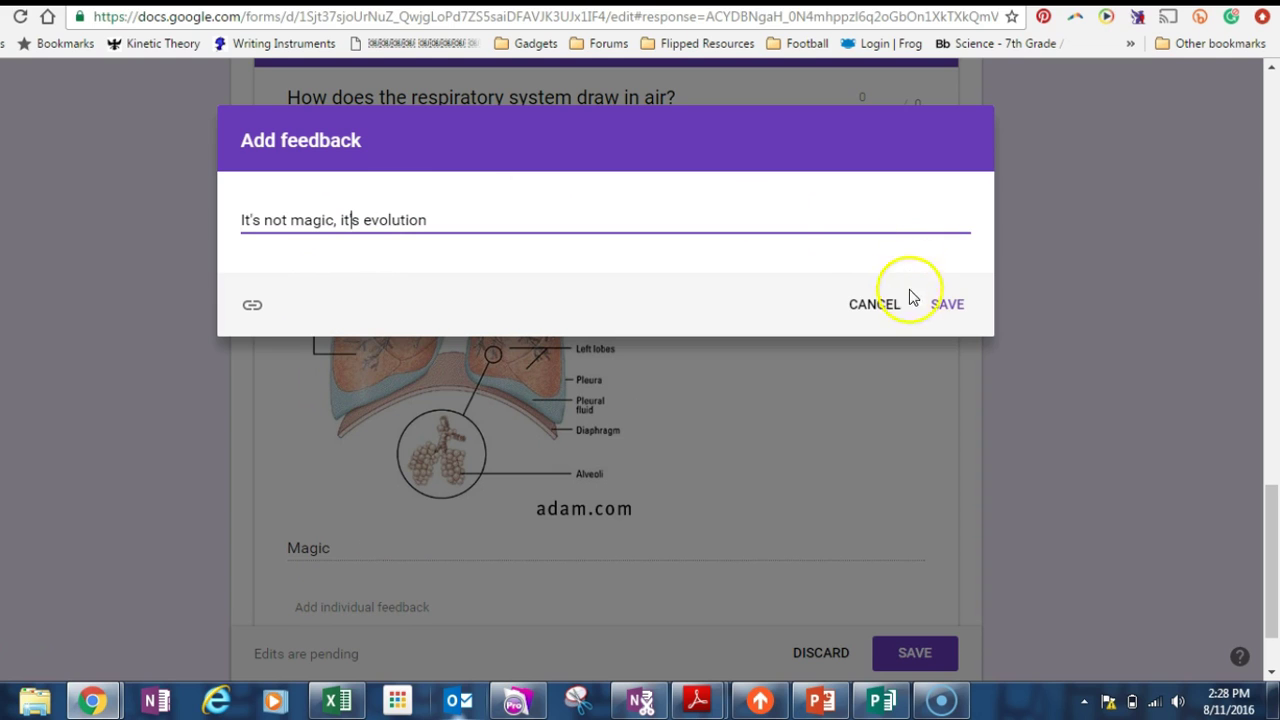
{"action": "left_click", "coordinate": [945, 304]}
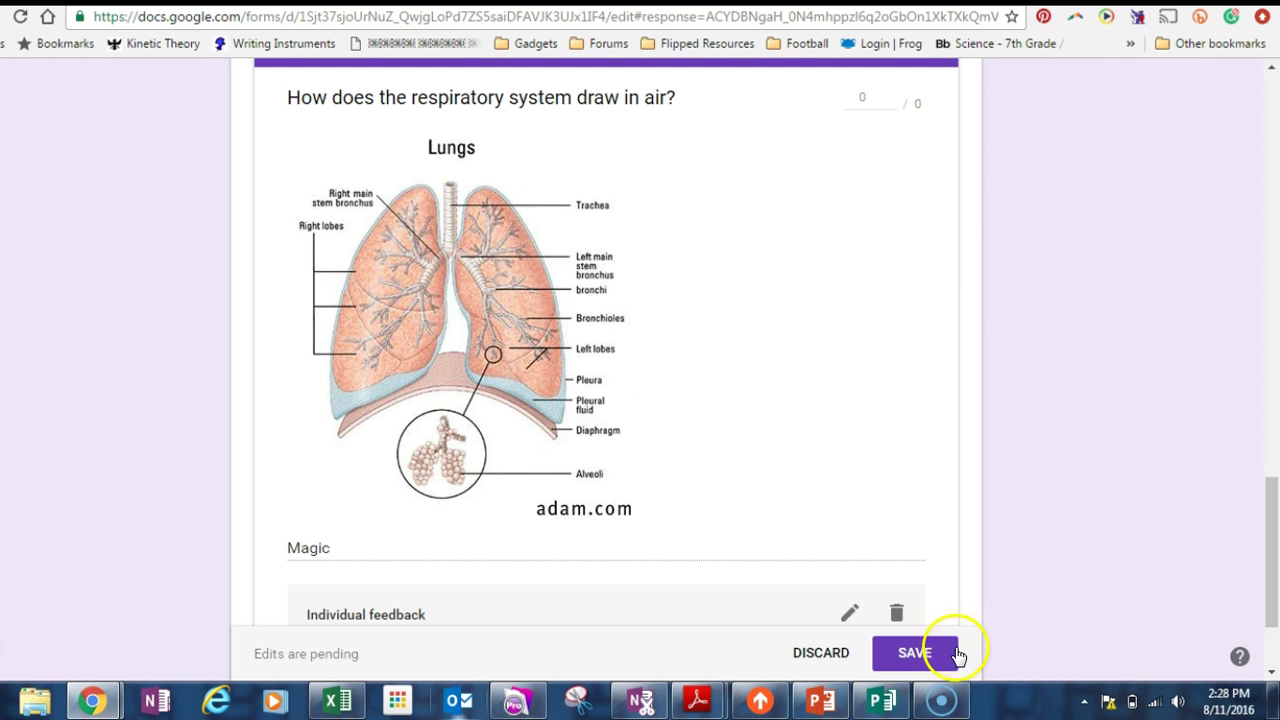
{"action": "left_click", "coordinate": [938, 657]}
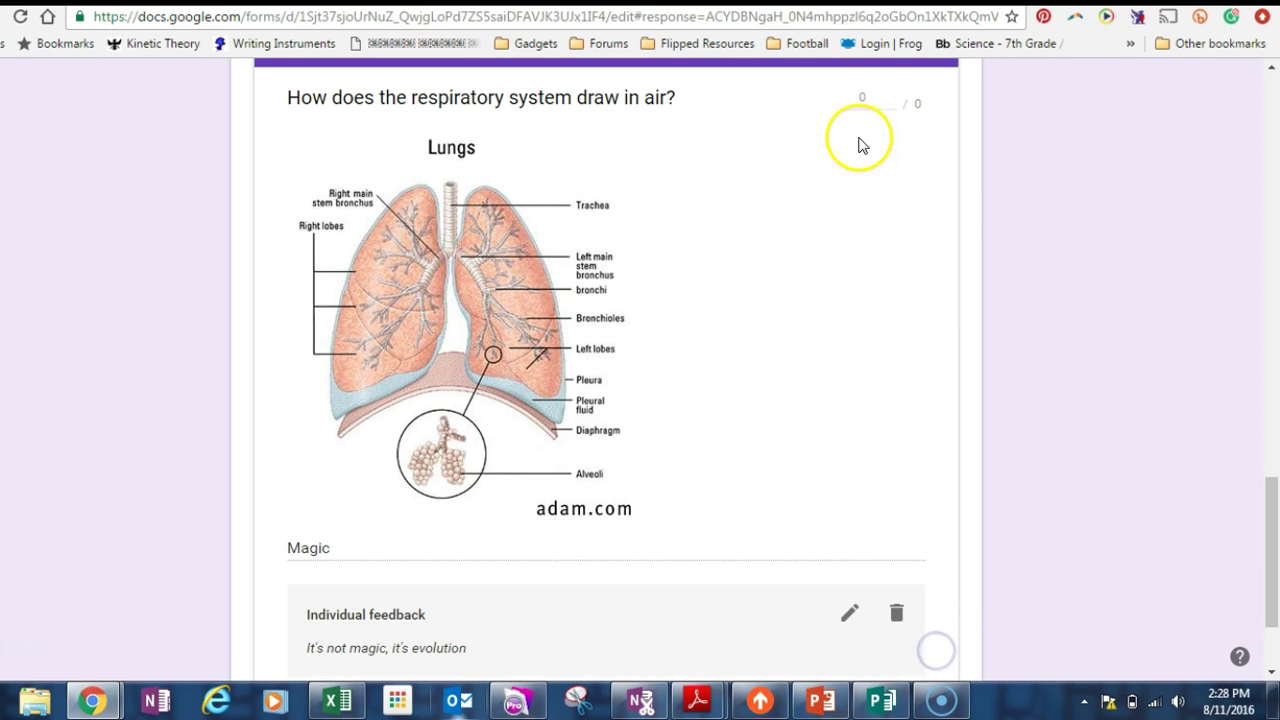
Return to the form's questions and set the answer key of the respiratory system question in the ER section to 2 points.
{"action": "left_click_drag", "start_coordinate": [1269, 529], "coordinate": [1017, 300]}
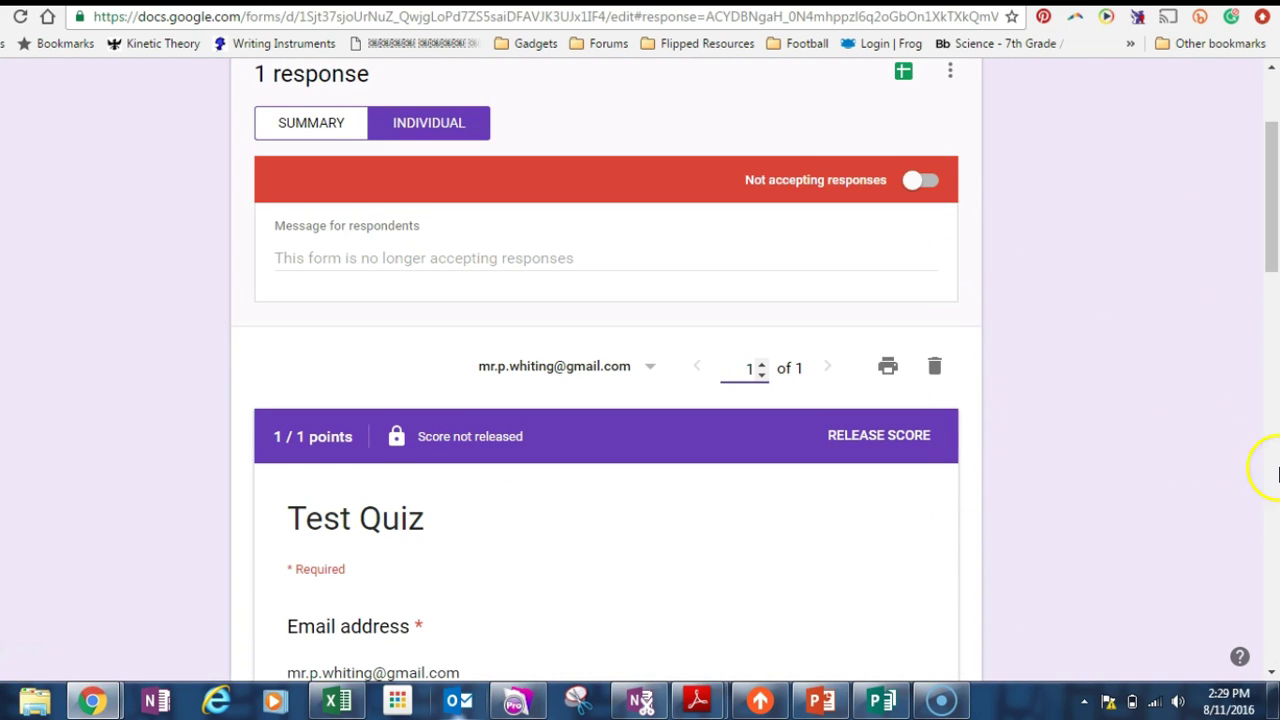
{"action": "left_click", "coordinate": [1277, 470]}
{"action": "left_click_drag", "start_coordinate": [1271, 386], "coordinate": [1273, 560]}
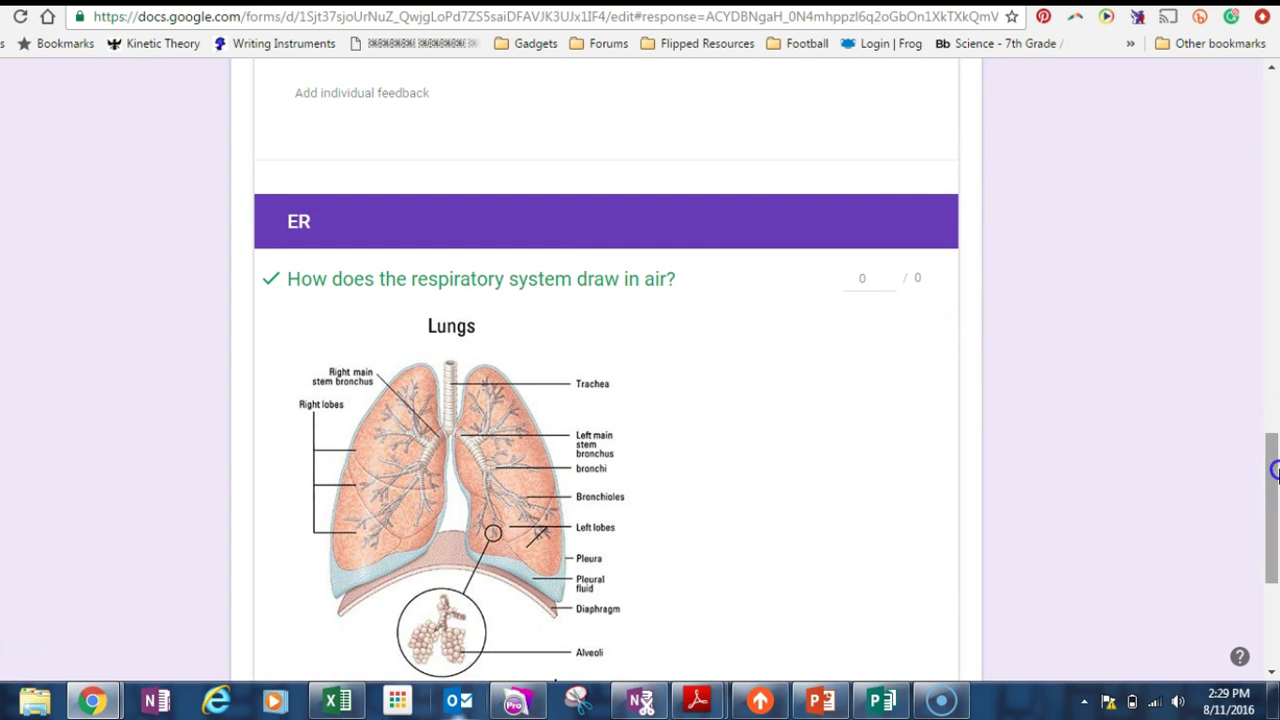
{"action": "left_click_drag", "start_coordinate": [1275, 467], "coordinate": [1266, 110]}
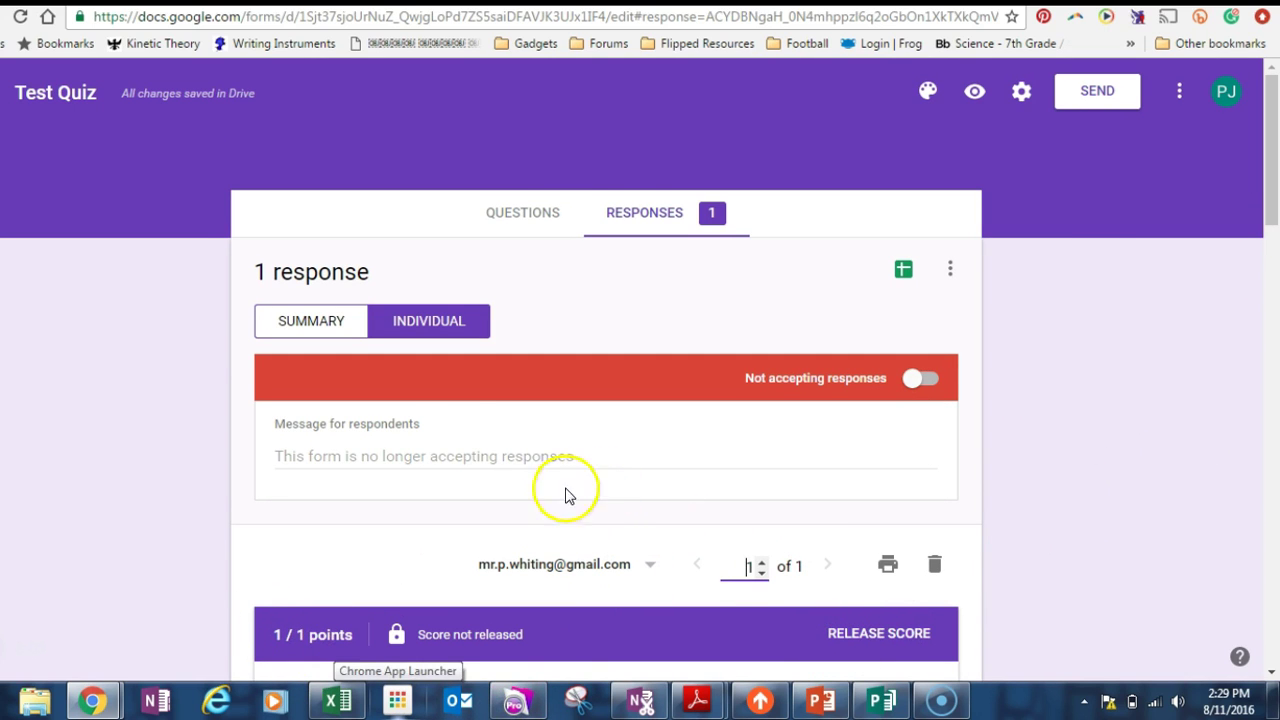
{"action": "left_click", "coordinate": [514, 222]}
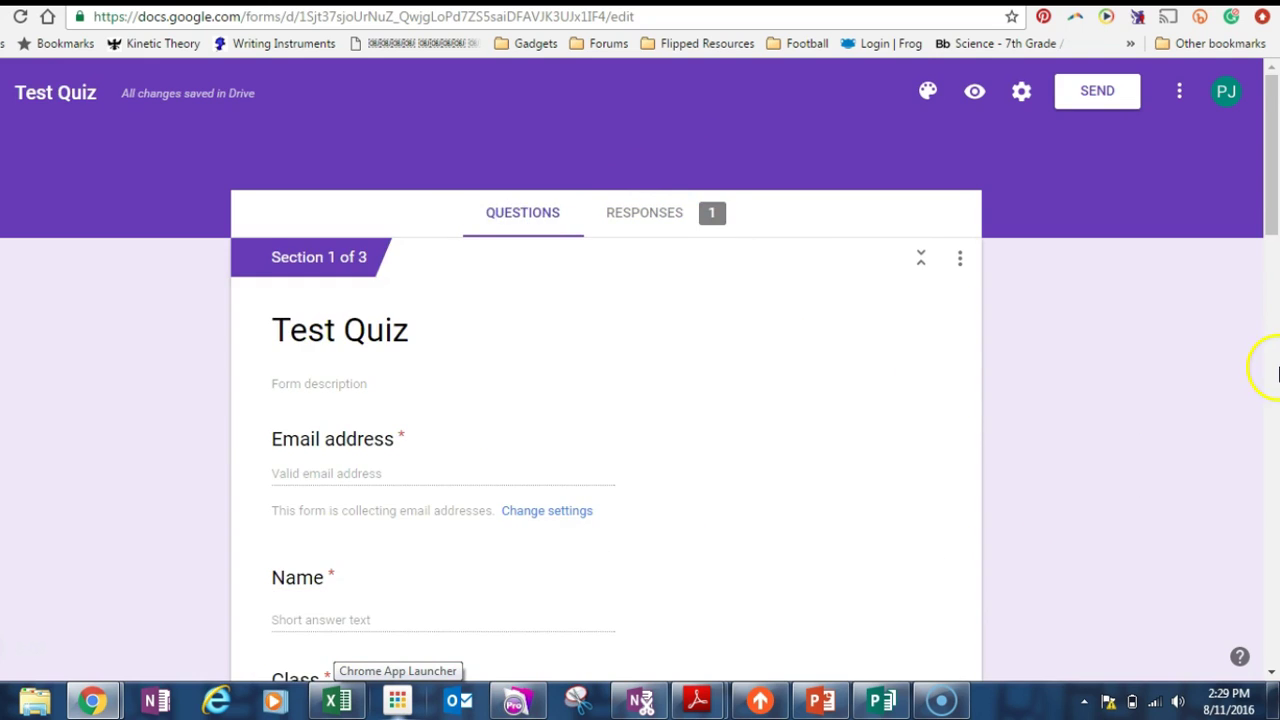
{"action": "left_click", "coordinate": [1268, 366]}
{"action": "left_click_drag", "start_coordinate": [1268, 366], "coordinate": [1275, 612]}
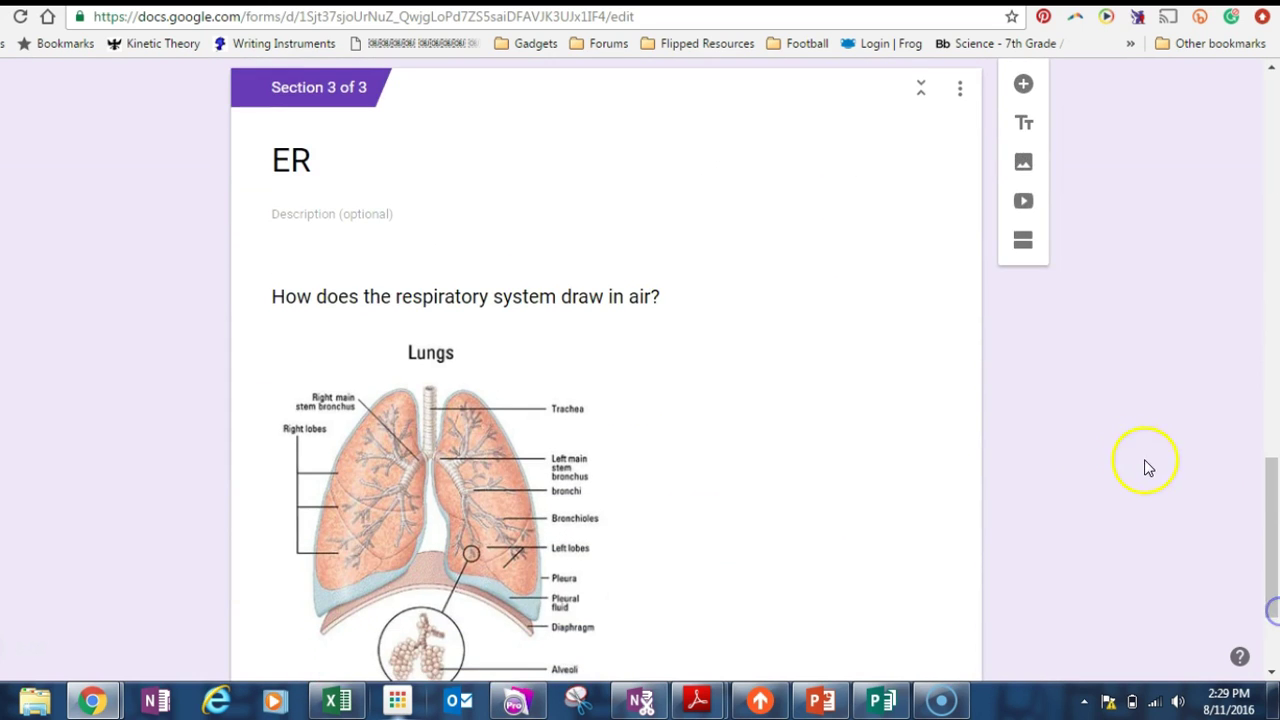
{"action": "left_click", "coordinate": [880, 294]}
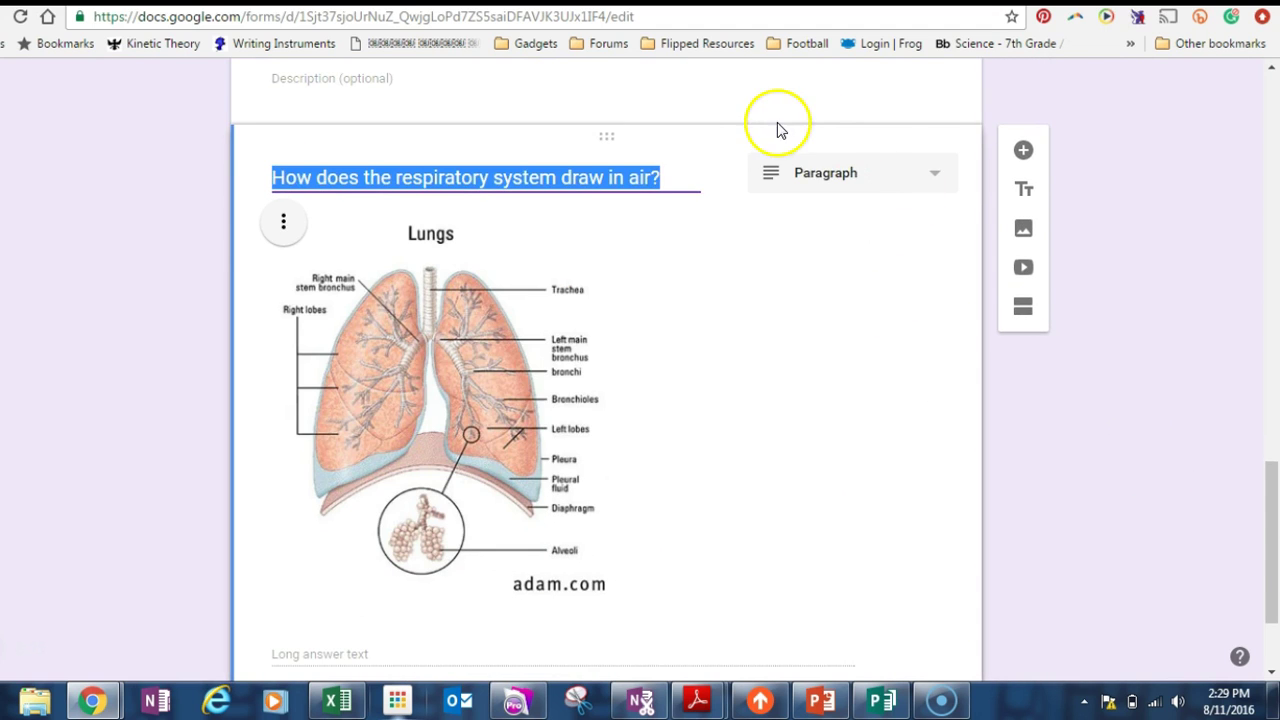
{"action": "left_click_drag", "start_coordinate": [1271, 486], "coordinate": [1273, 654]}
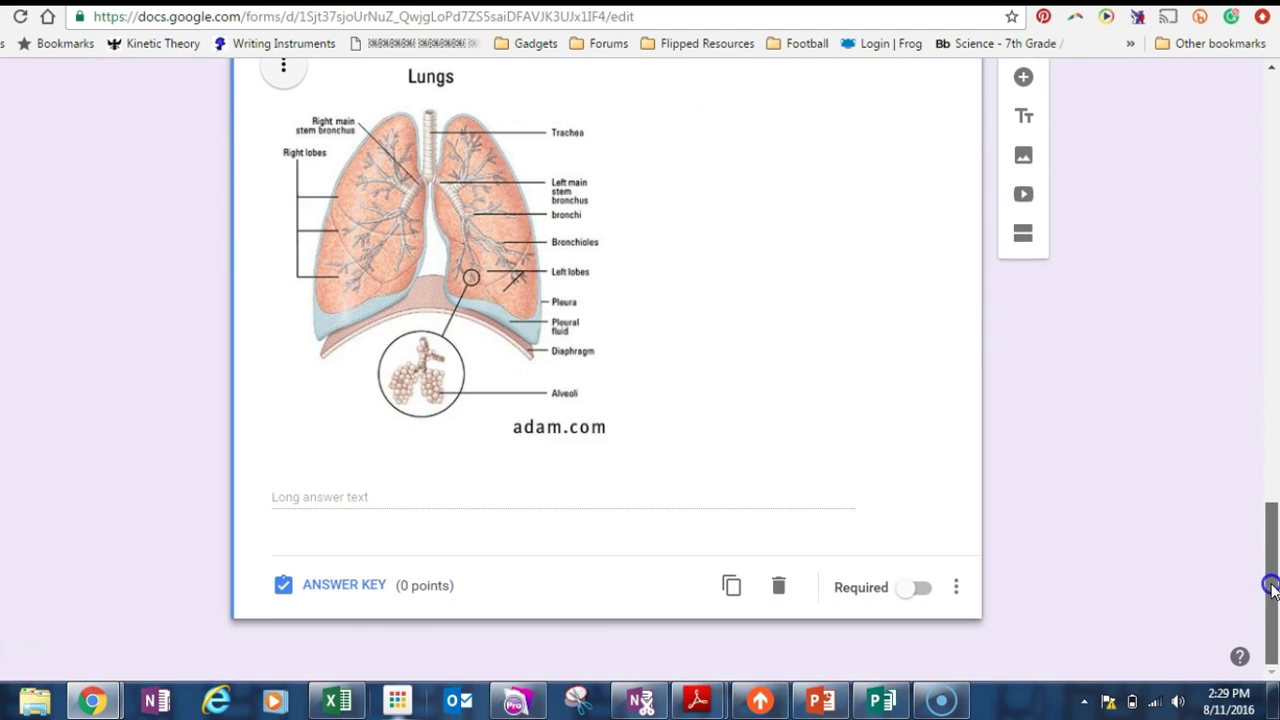
{"action": "left_click", "coordinate": [323, 596]}
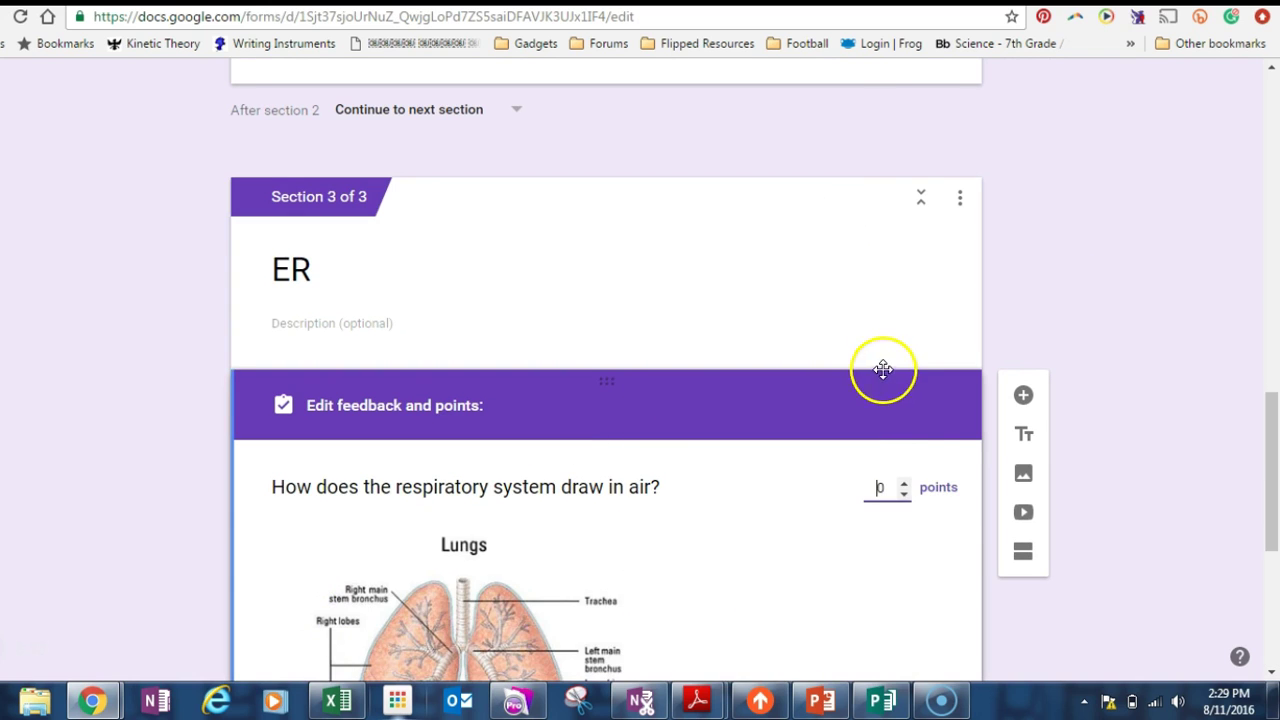
{"action": "left_click", "coordinate": [903, 484]}
{"action": "left_click_drag", "start_coordinate": [1270, 447], "coordinate": [1271, 575]}
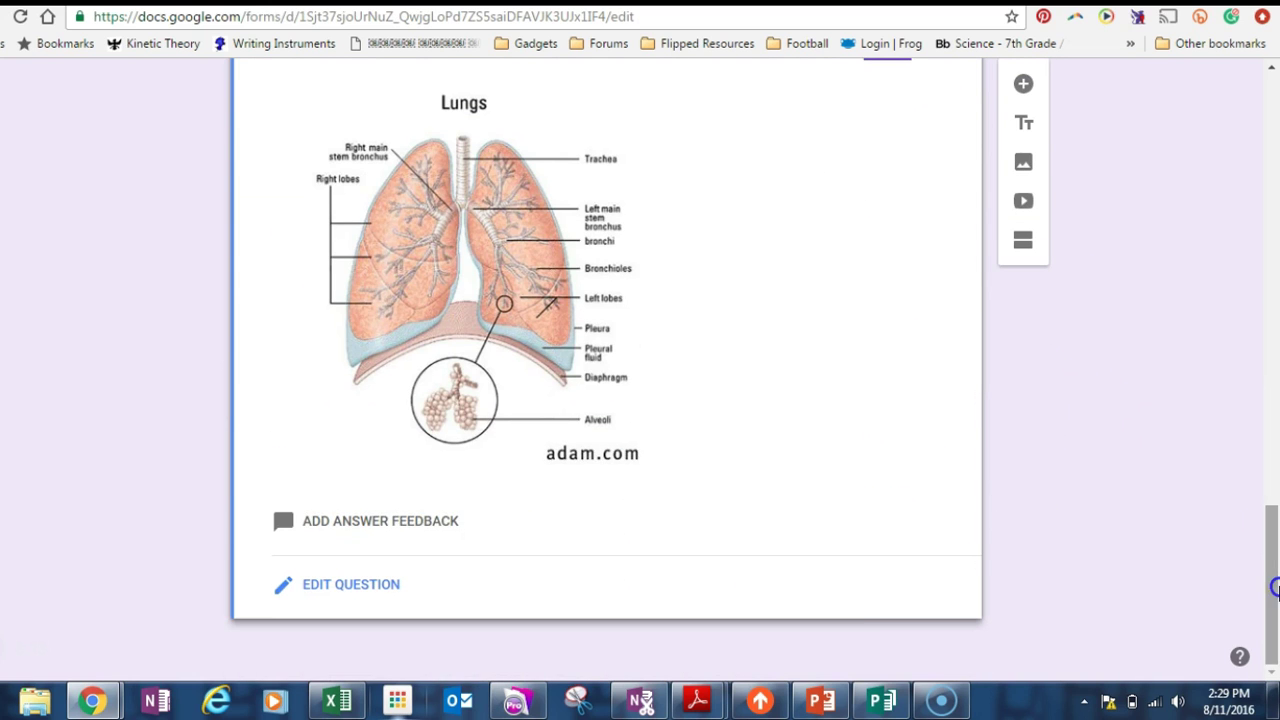
{"action": "left_click", "coordinate": [345, 586]}
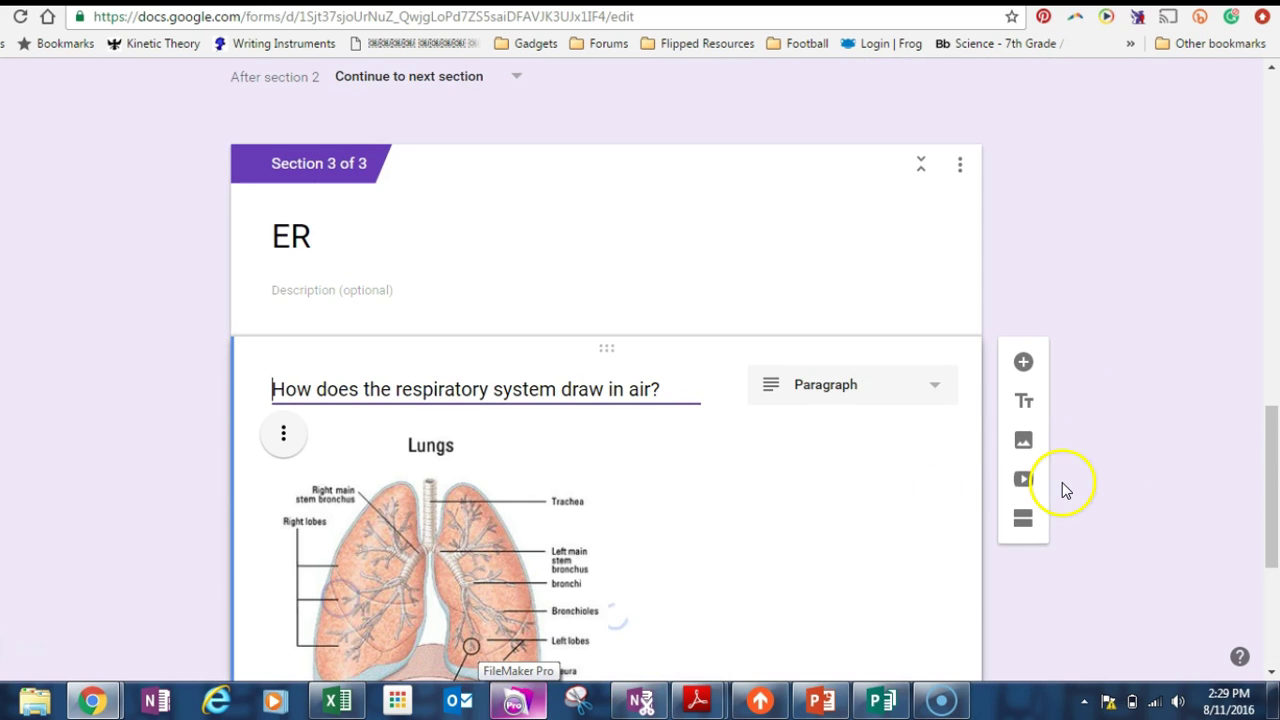
Return to the individual response and release its score by email to the respondent without an added message.
{"action": "left_click_drag", "start_coordinate": [1271, 470], "coordinate": [1268, 45]}
{"action": "left_click", "coordinate": [636, 222]}
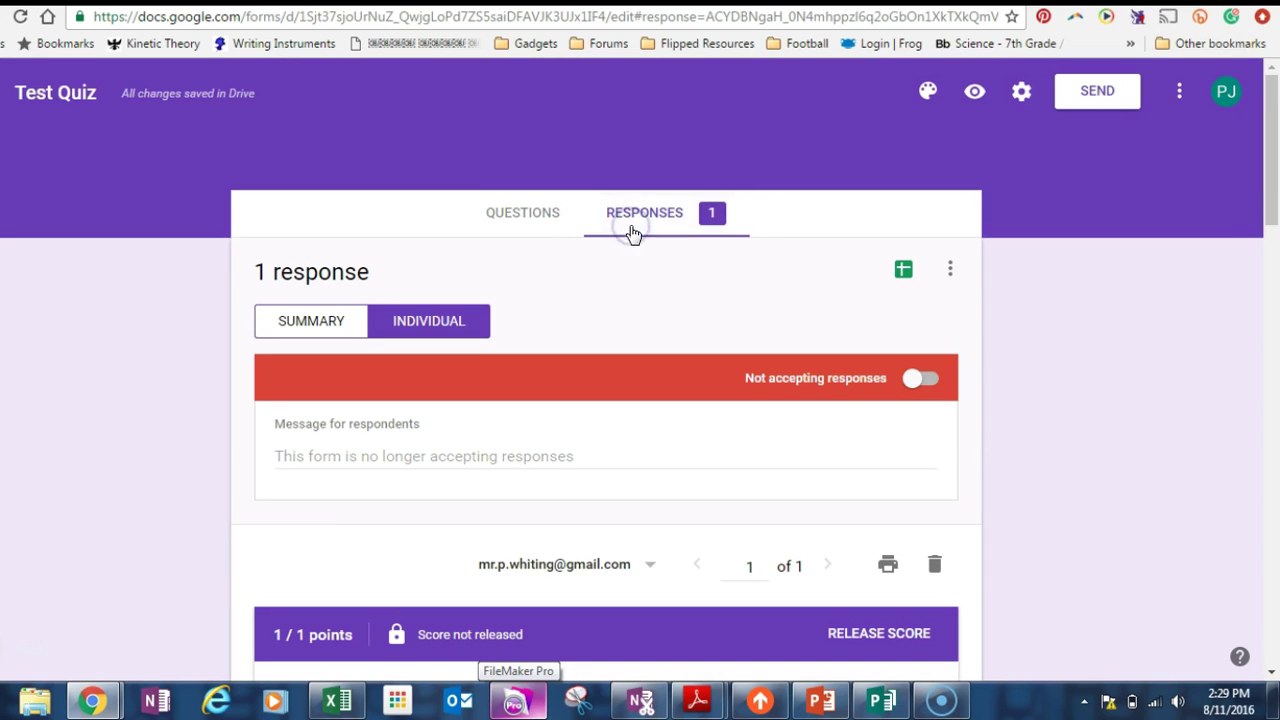
{"action": "left_click_drag", "start_coordinate": [1266, 205], "coordinate": [1274, 283]}
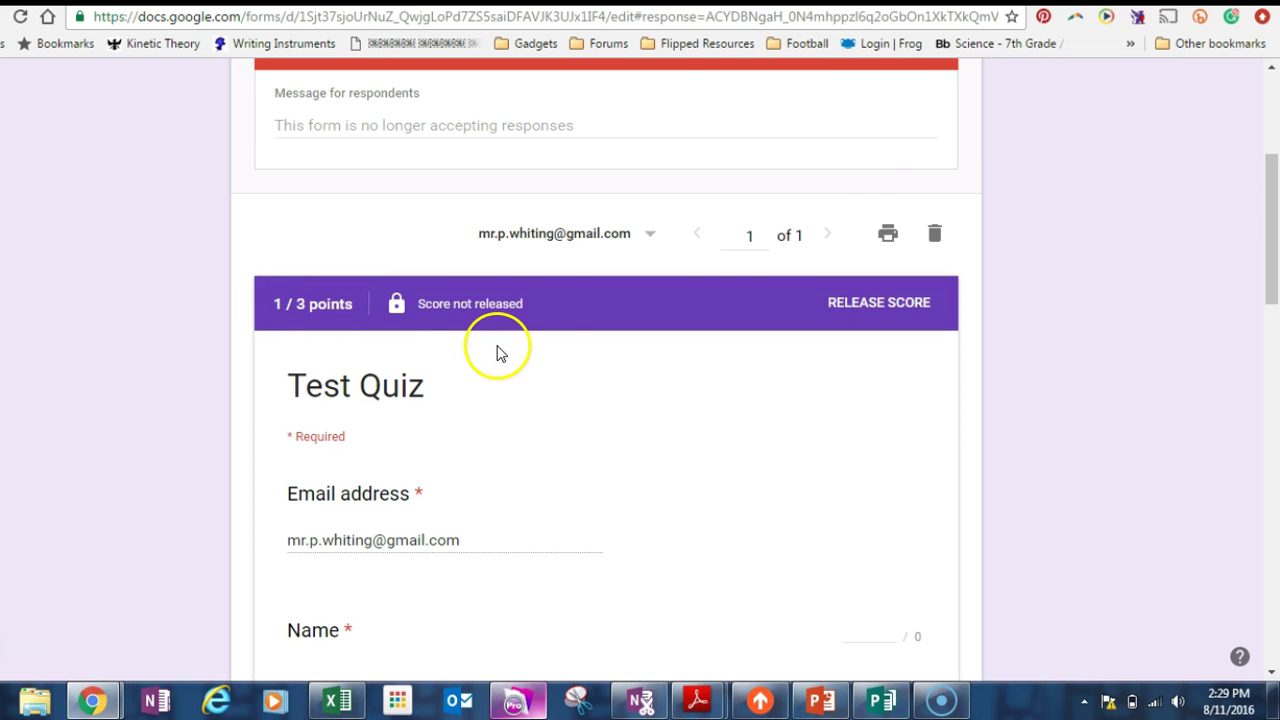
{"action": "mouse_move", "coordinate": [1277, 210]}
{"action": "left_mouse_down"}
{"action": "mouse_move", "coordinate": [1265, 163]}
{"action": "mouse_move", "coordinate": [1260, 194]}
{"action": "left_mouse_up"}
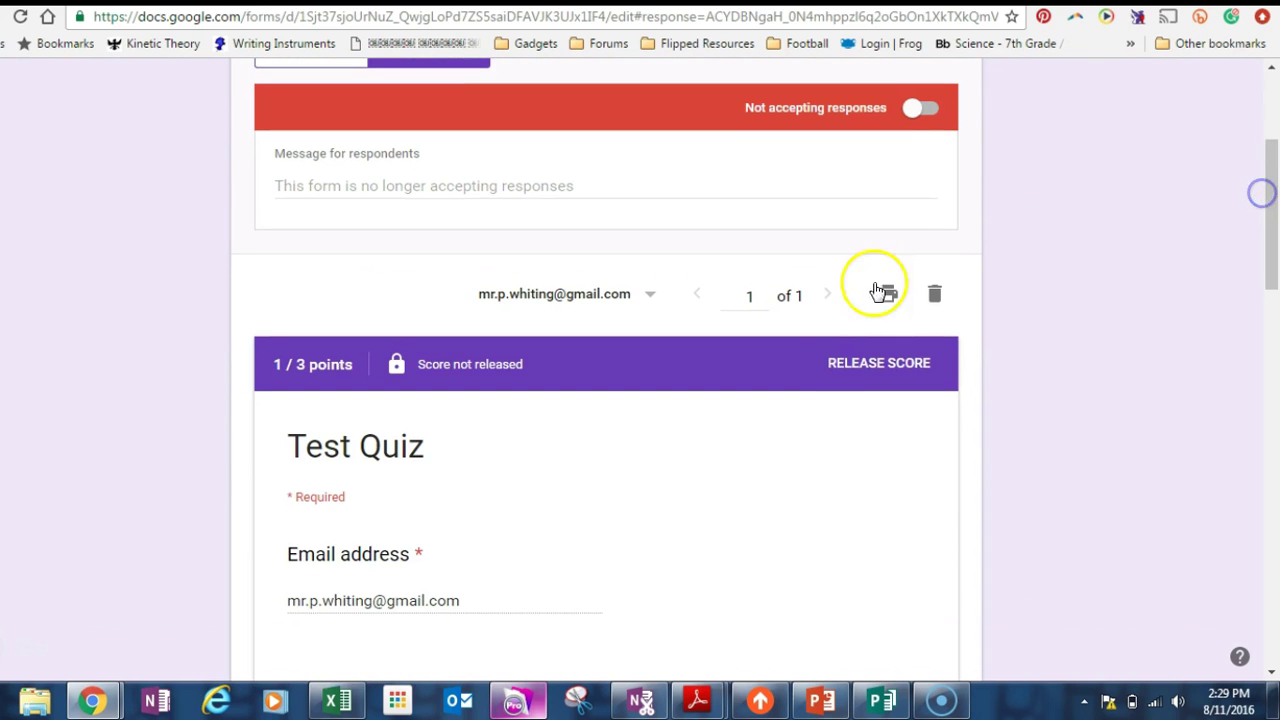
{"action": "left_click", "coordinate": [855, 362]}
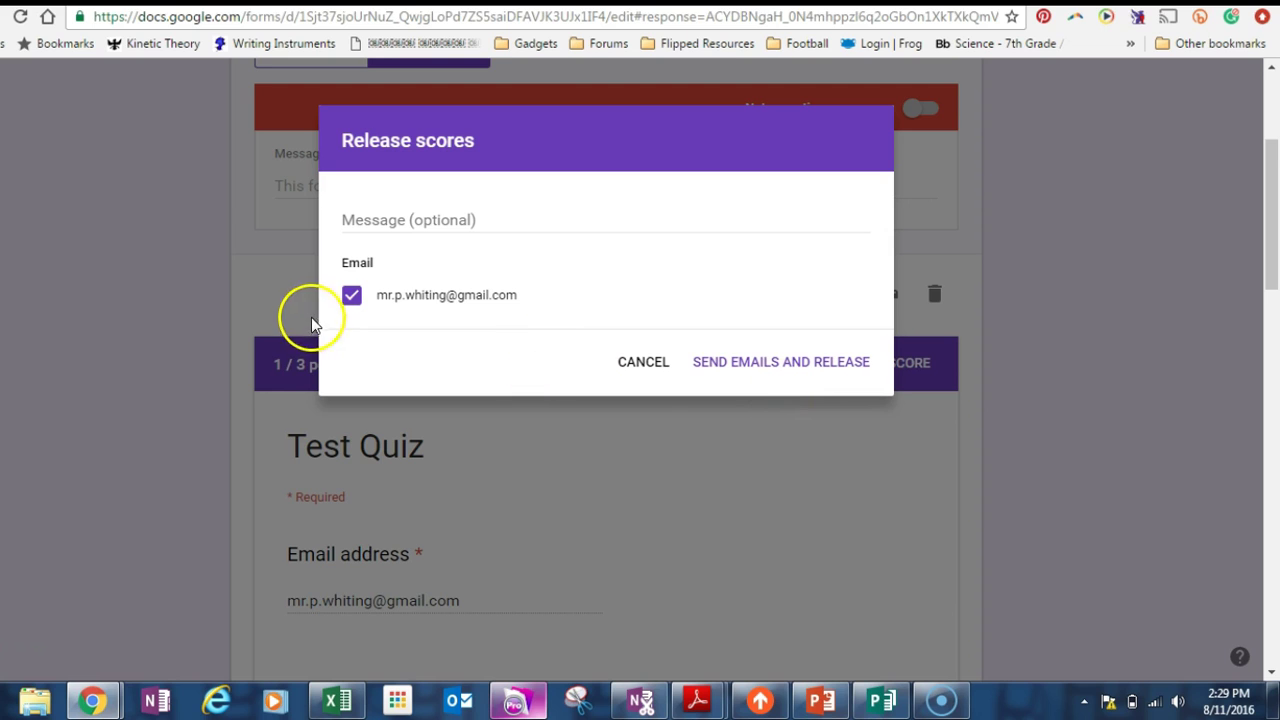
{"action": "left_click", "coordinate": [798, 366]}
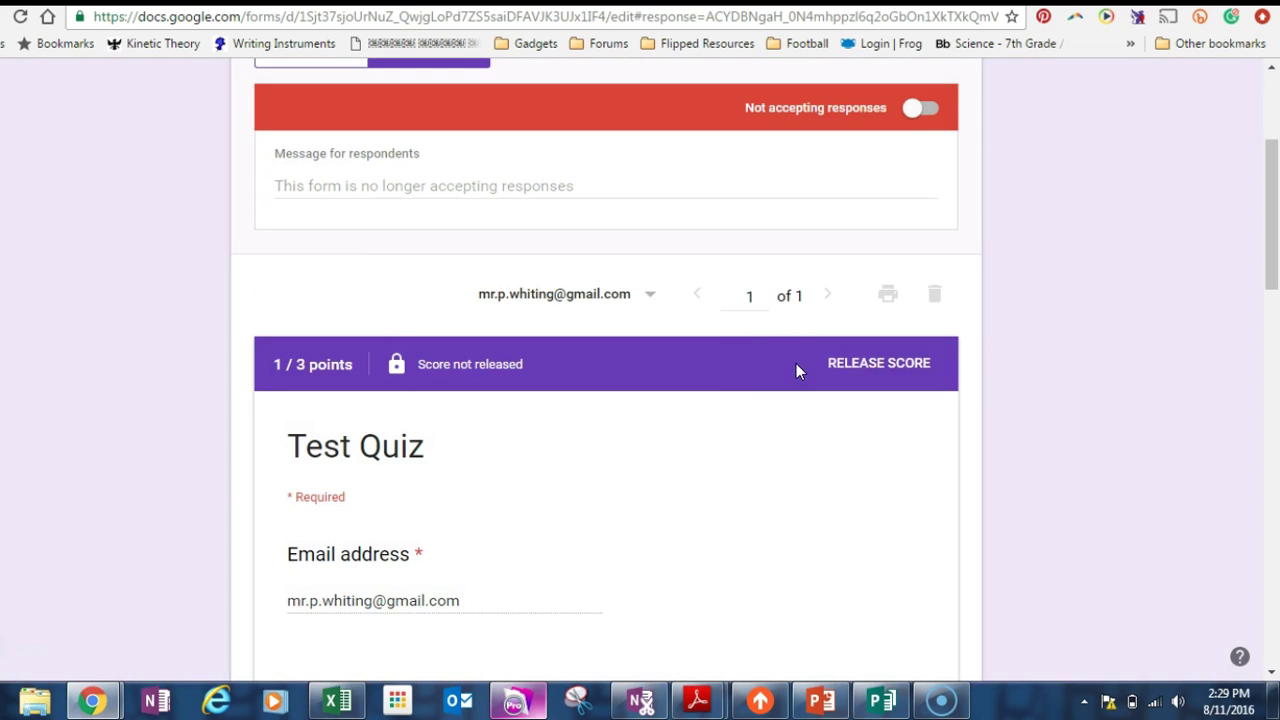
Review the answers, question scores and individual feedback in the released response.
{"action": "left_click", "coordinate": [1272, 466]}
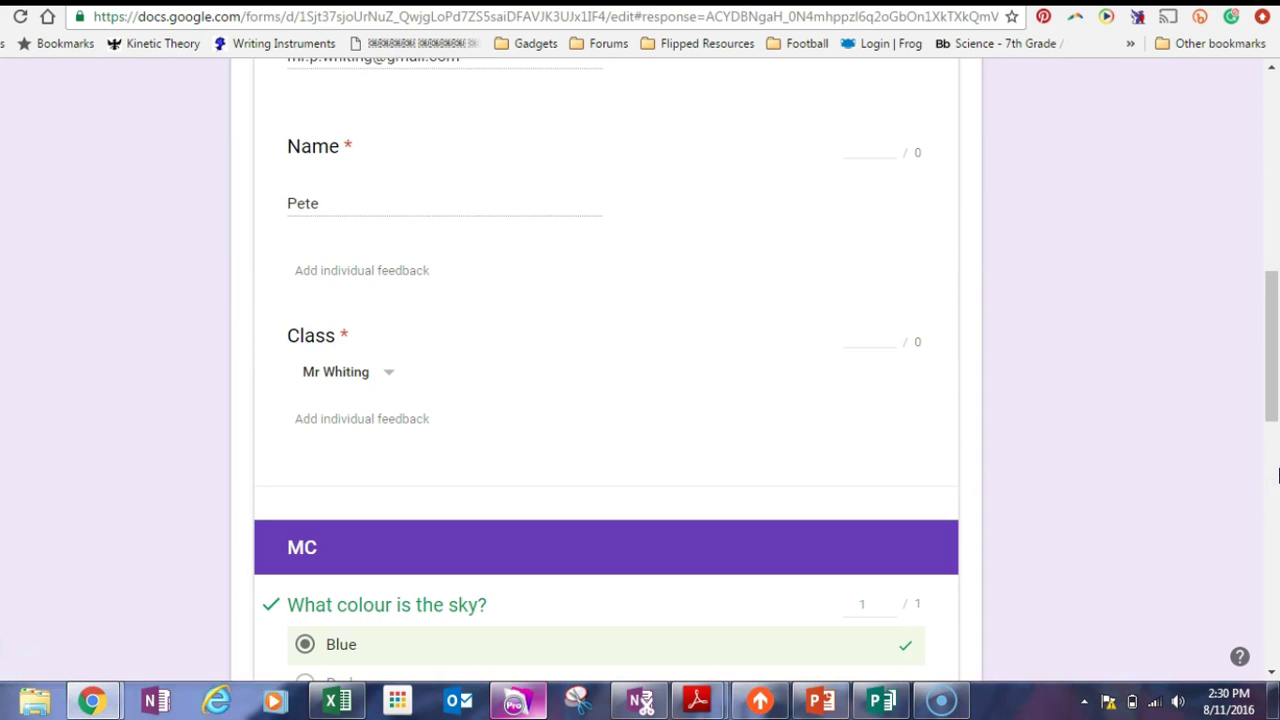
{"action": "left_click_drag", "start_coordinate": [1275, 405], "coordinate": [1275, 648]}
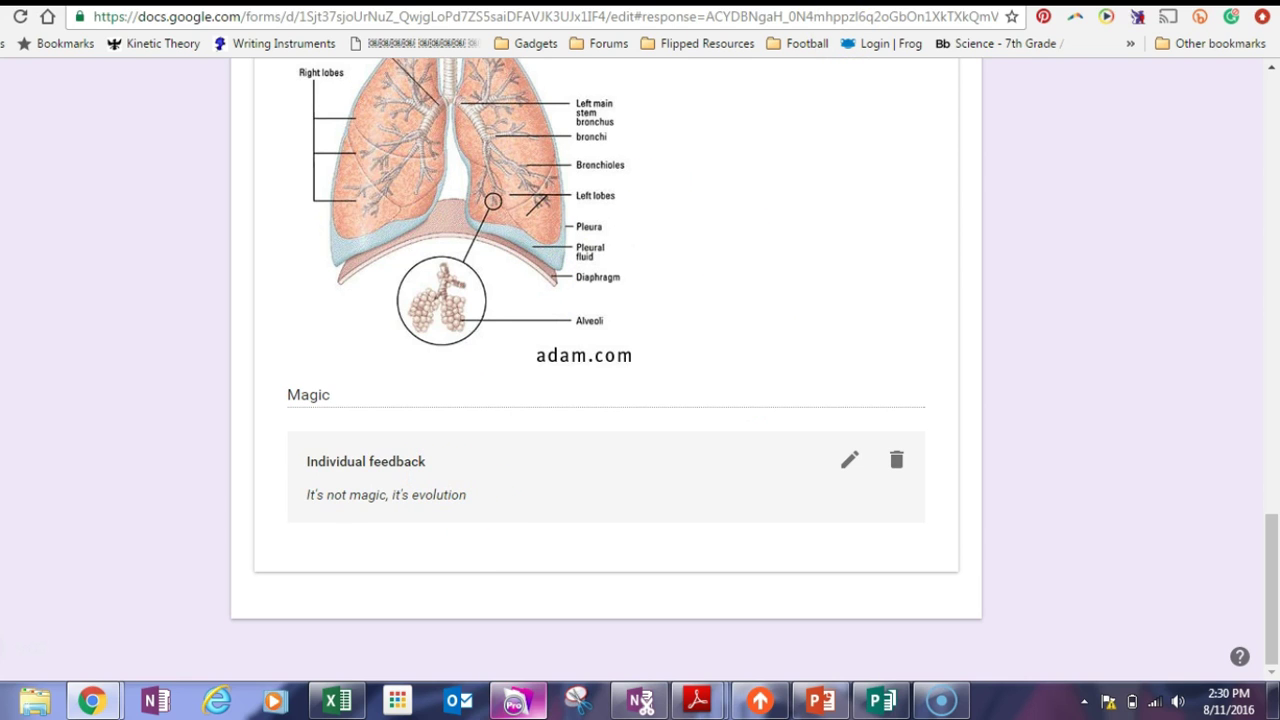
{"action": "scroll", "coordinate": [1278, 245], "scroll_direction": "up", "scroll_amount": 20}
{"action": "left_click_drag", "start_coordinate": [1266, 266], "coordinate": [1260, 60]}
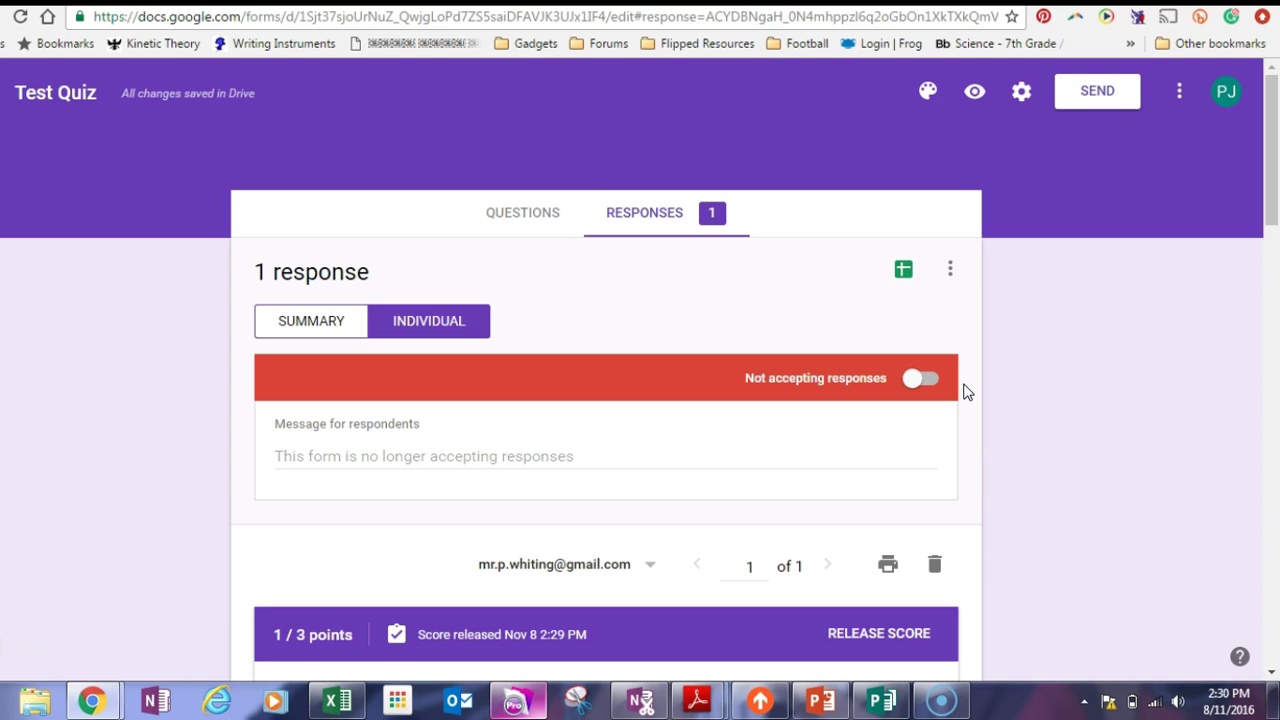
{"action": "left_click", "coordinate": [925, 526]}
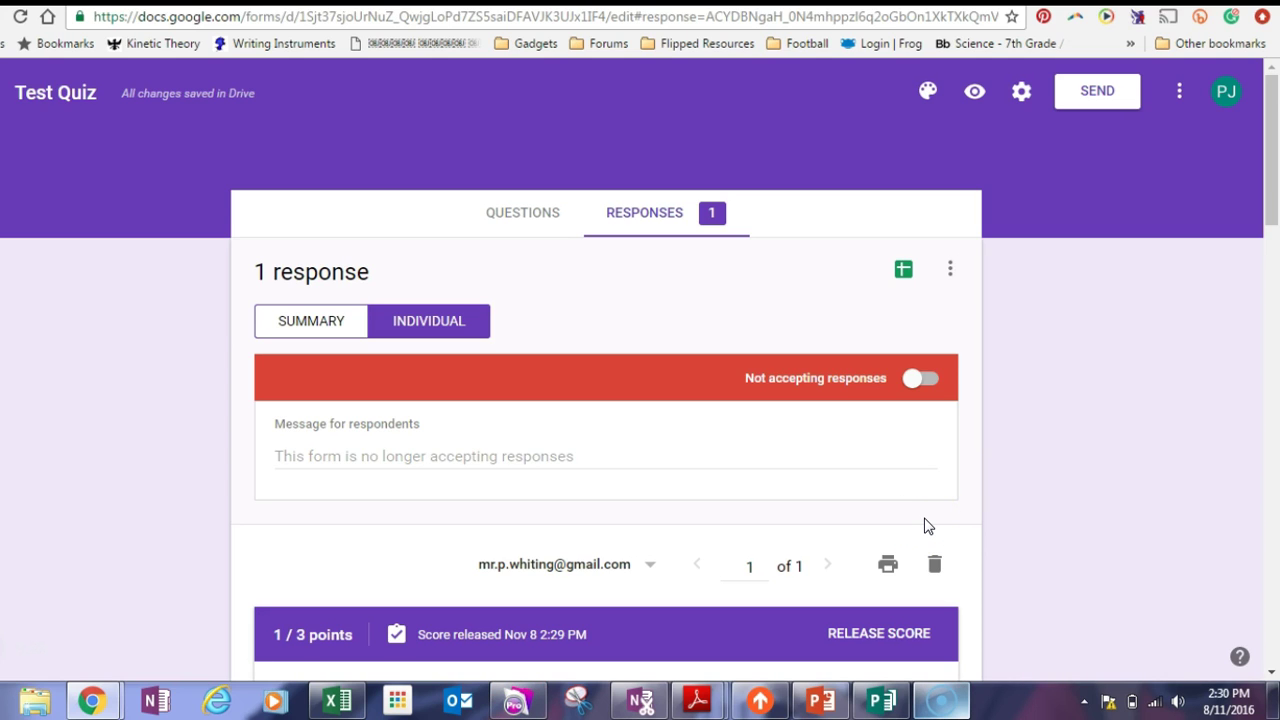
{"action": "left_click", "coordinate": [972, 714]}
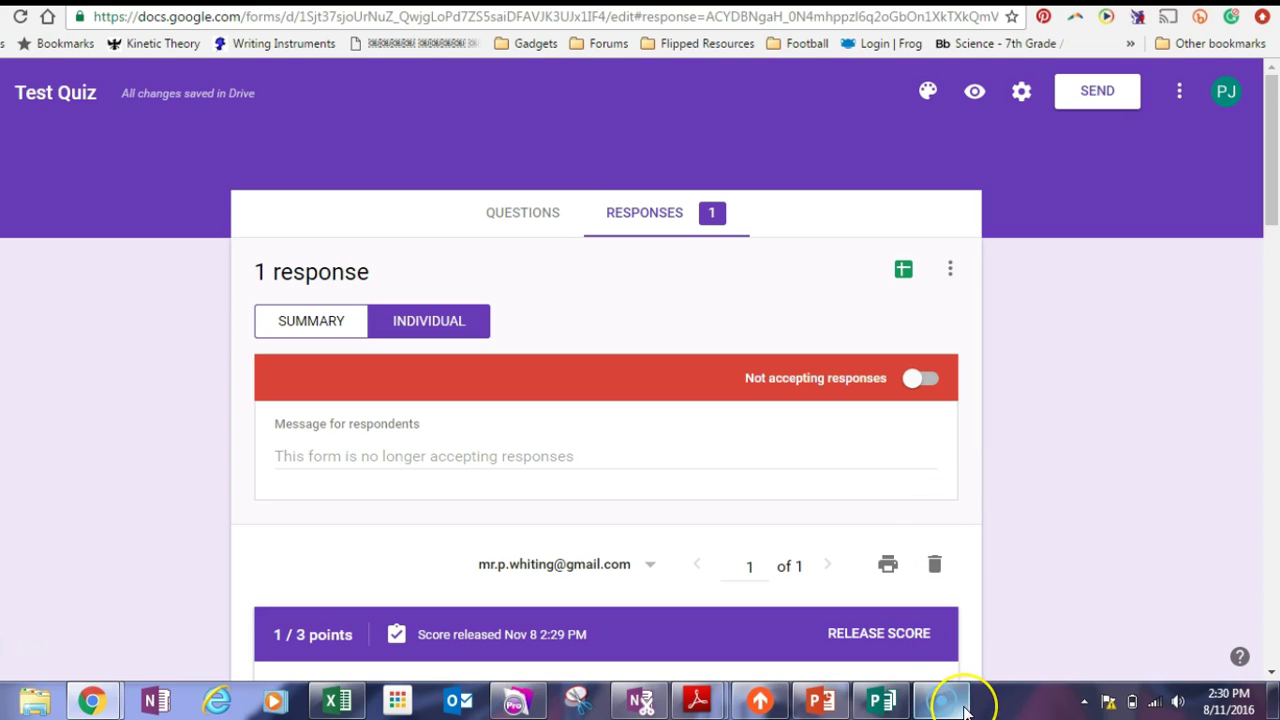